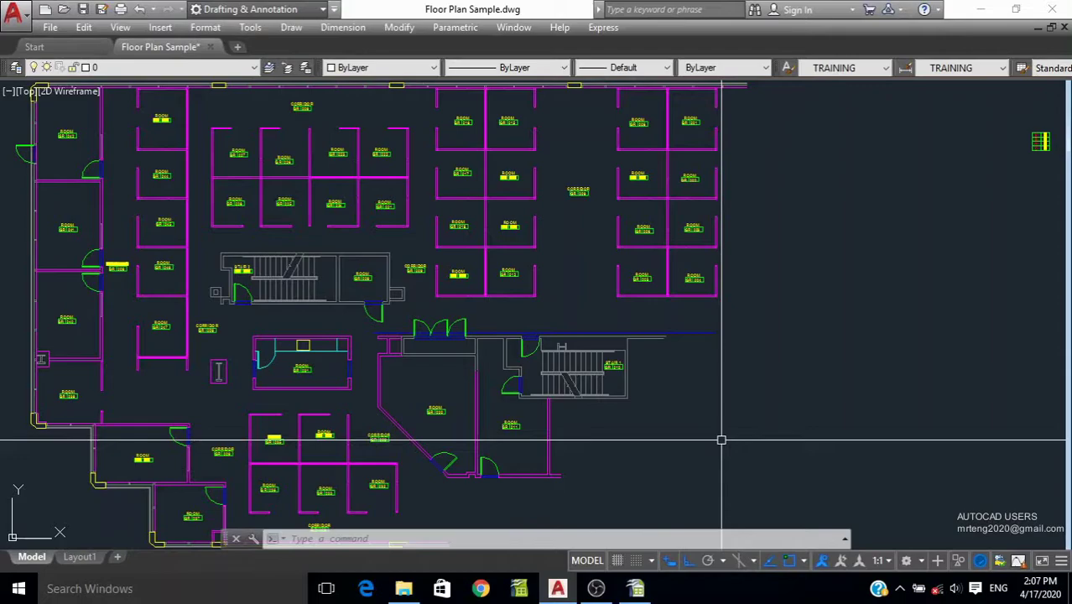
Step: Select the finishing tag table and the ROOM GR 001 room tag
scroll(785, 232, up, 1)
scroll(712, 334, up, 2)
scroll(578, 239, up, 2)
scroll(606, 275, up, 4)
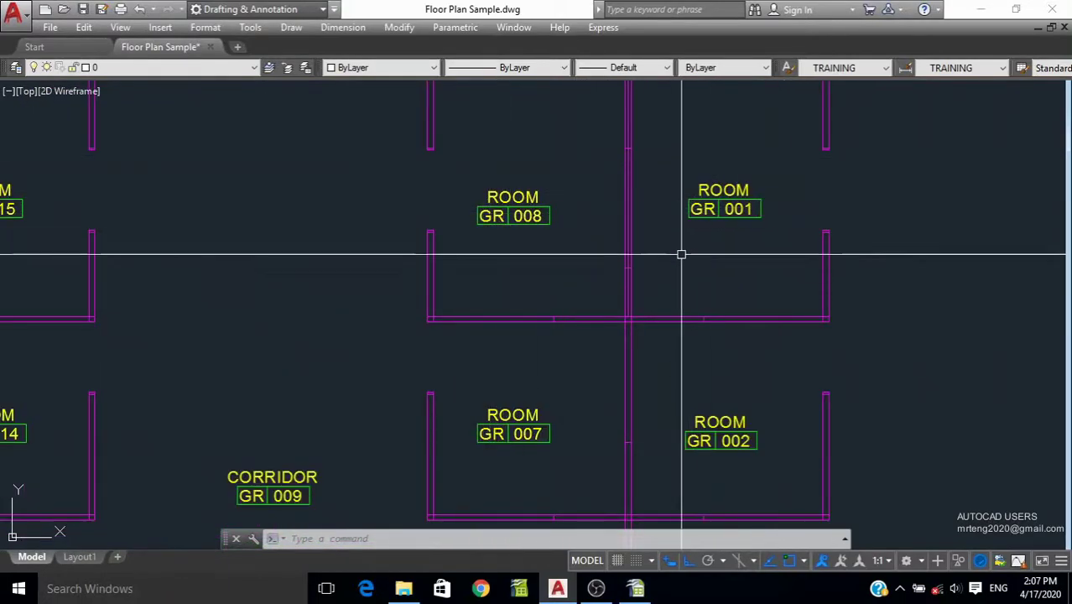
scroll(675, 258, down, 3)
scroll(819, 299, up, 1)
scroll(718, 328, down, 2)
scroll(839, 250, up, 5)
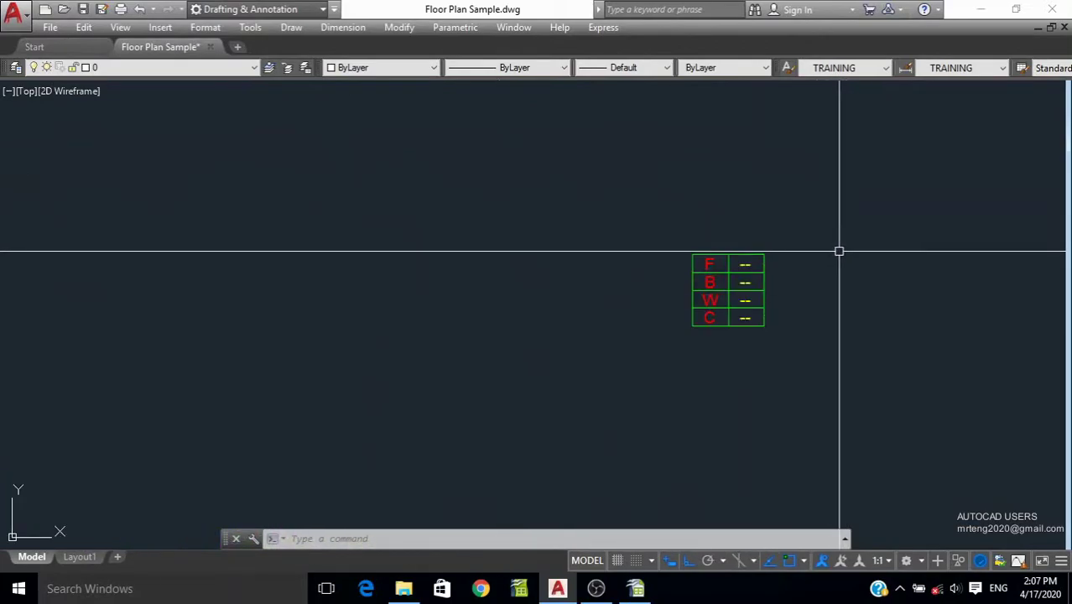
scroll(764, 377, down, 2)
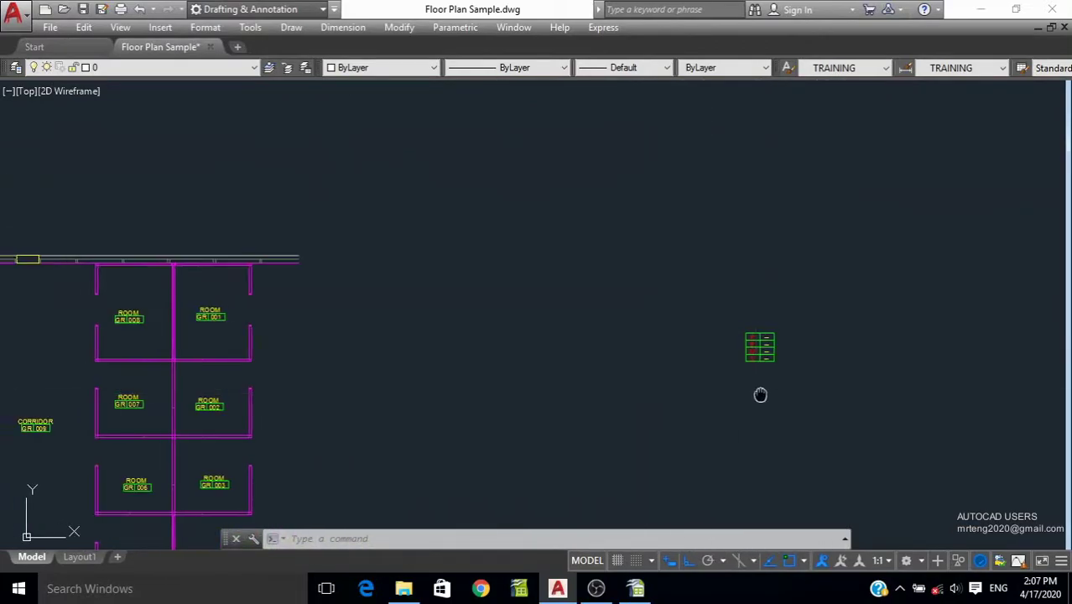
scroll(921, 306, up, 2)
click(921, 306)
click(780, 385)
click(351, 289)
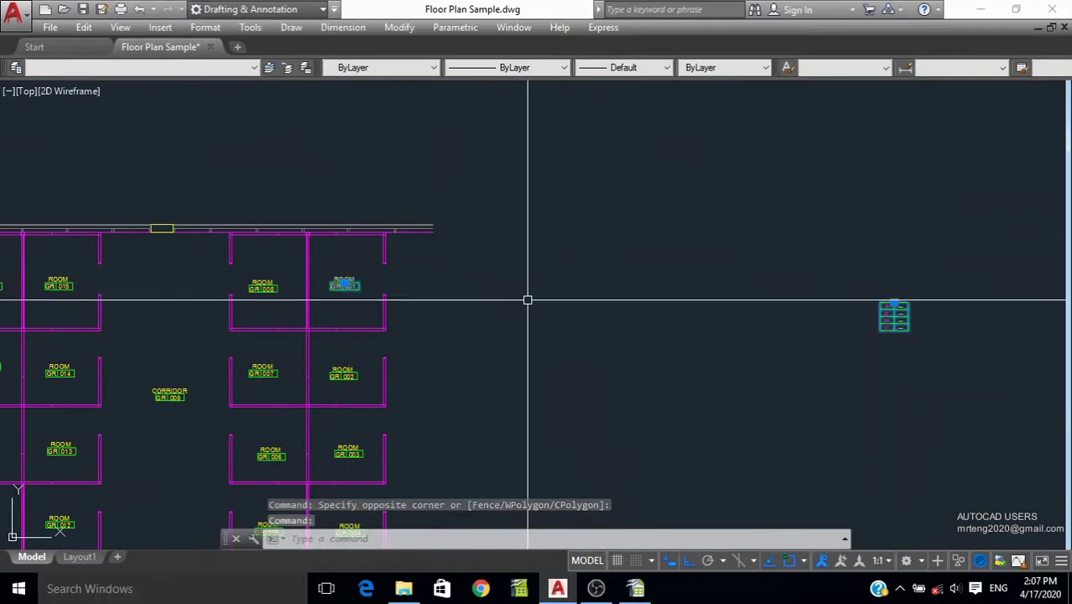
Step: Use Select Similar to gather all 55 room tags, then start WBLOCK
right_click(527, 299)
click(632, 434)
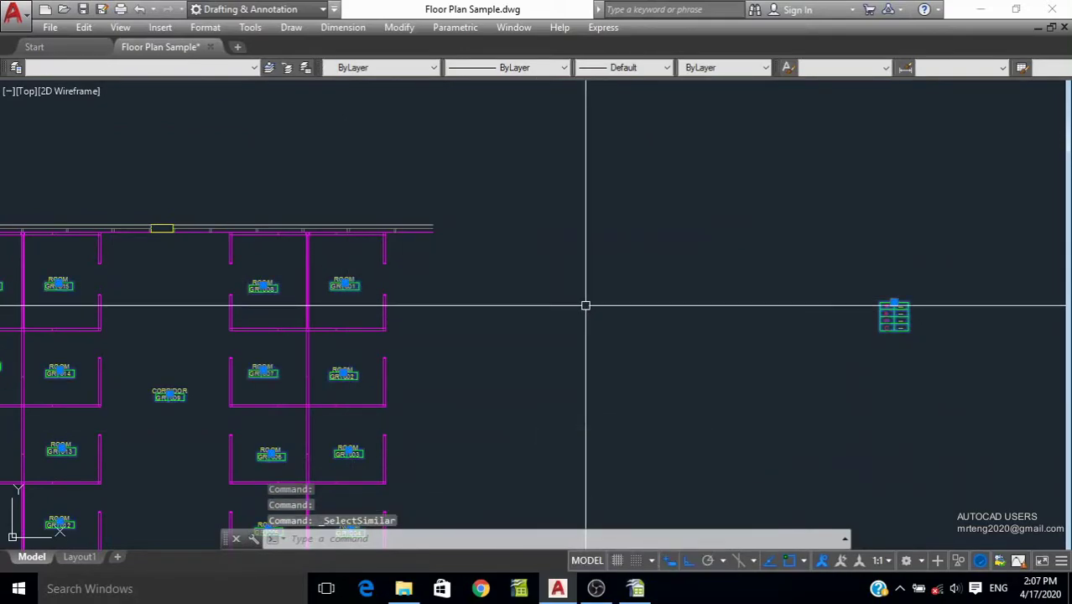
key(BackSpace)
key(BackSpace)
key(BackSpace)
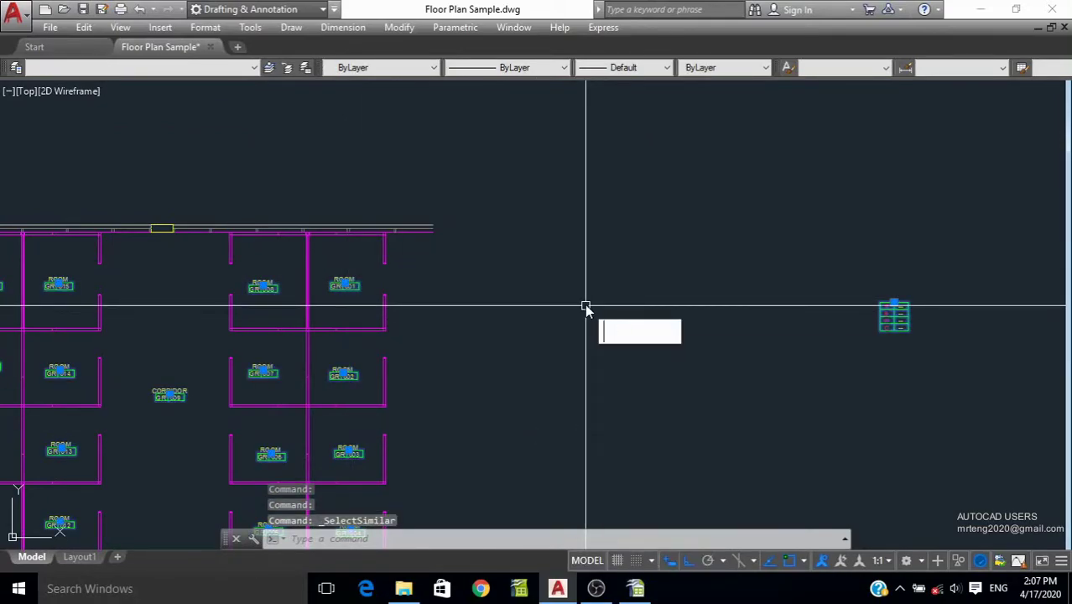
text(W)
key(Return)
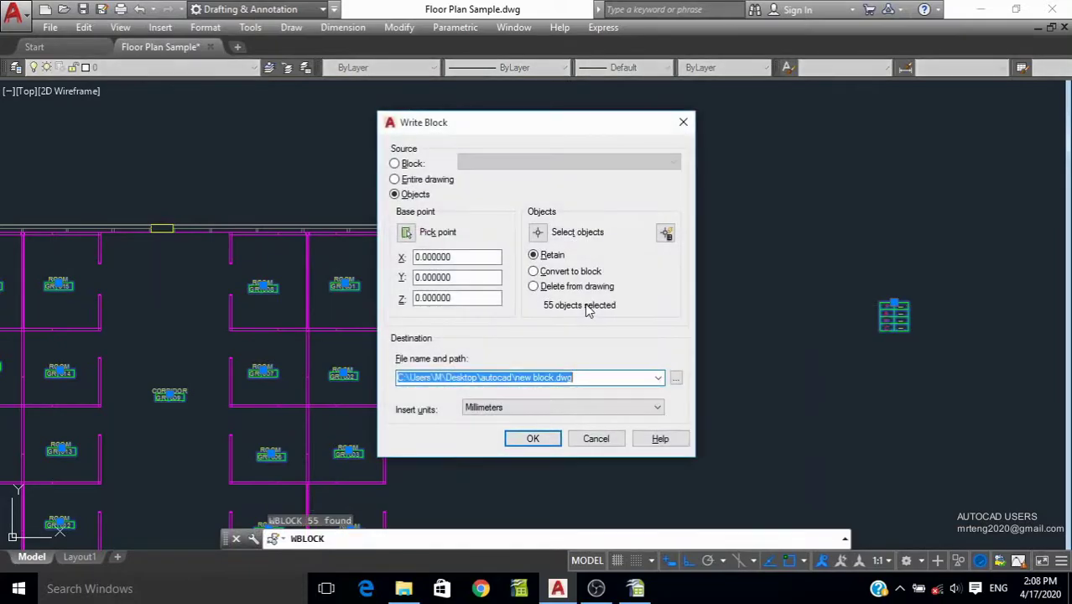
Step: Write the selection out as Floor Plan FINISHING.dwg in the autocad folder
click(676, 379)
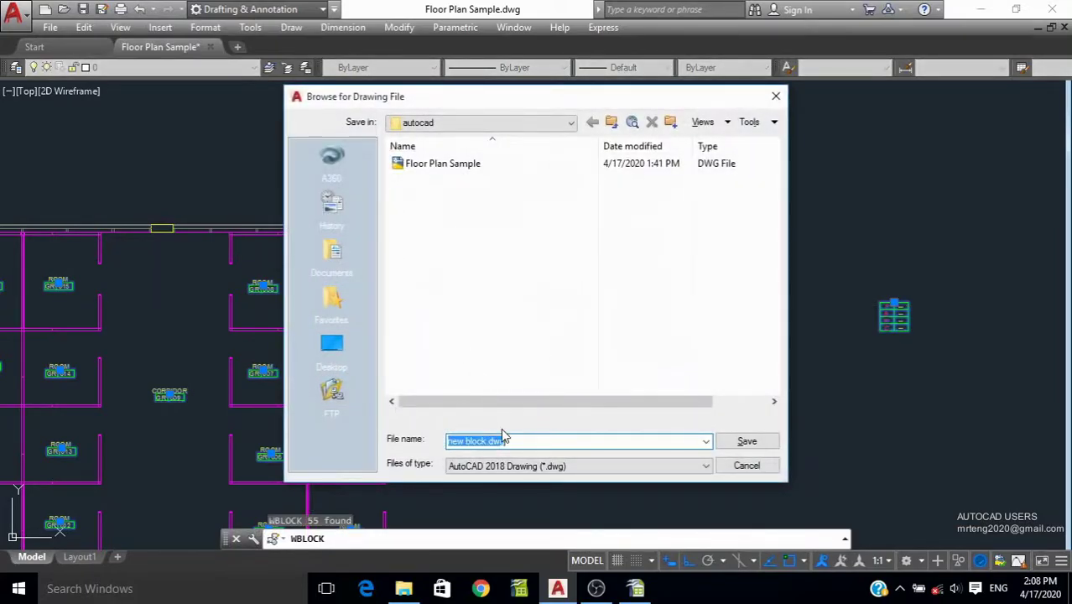
click(461, 166)
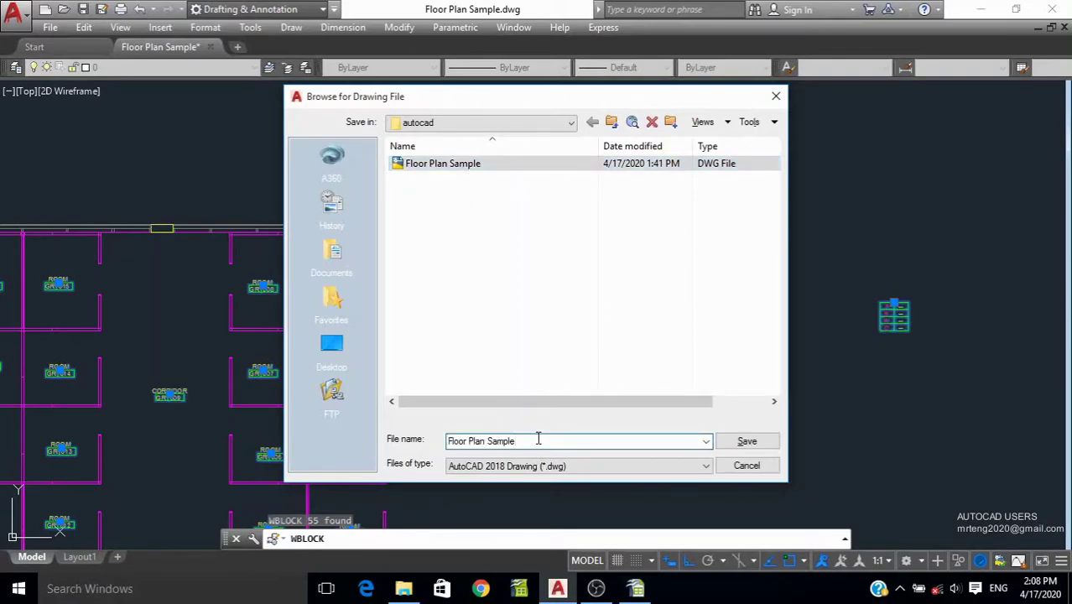
key(BackSpace)
key(BackSpace)
key(BackSpace)
text(F)
click(761, 447)
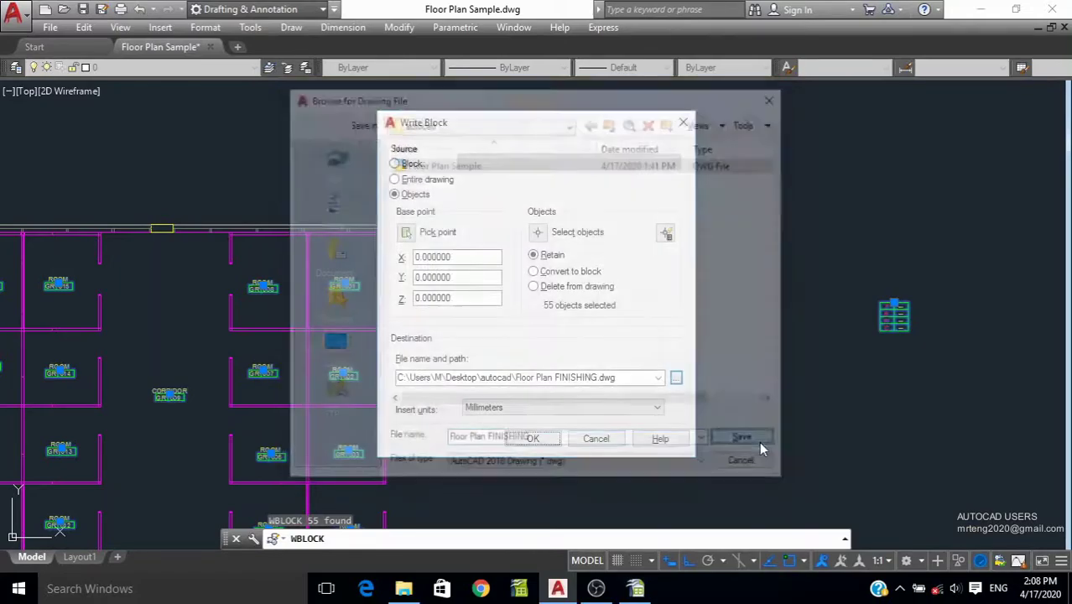
click(533, 443)
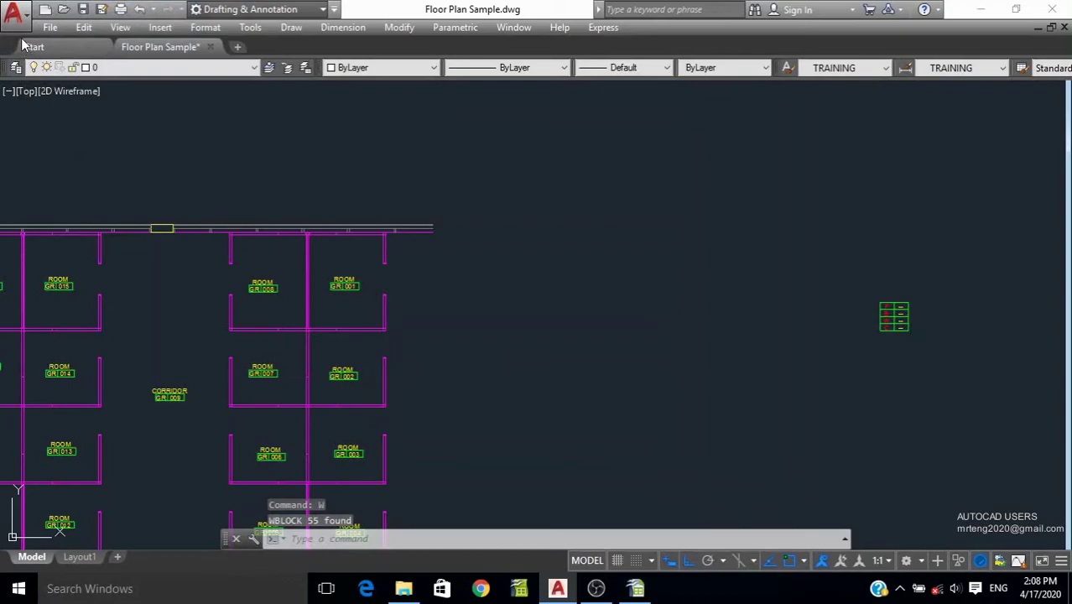
click(14, 11)
Step: Open Floor Plan FINISHING.dwg and bring the F/B/W/C table to the centre
click(74, 60)
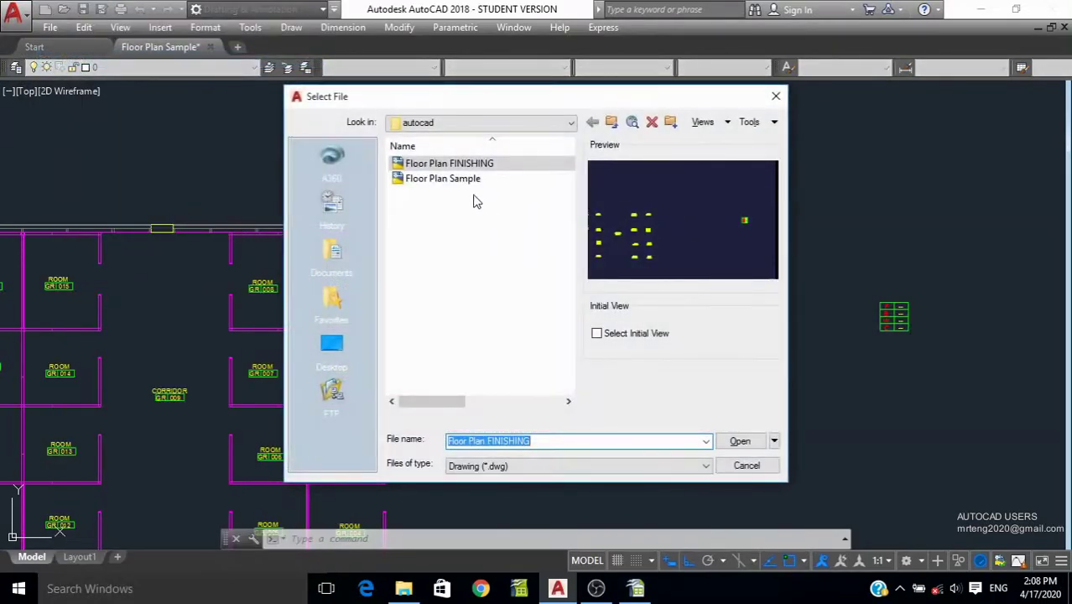
click(741, 442)
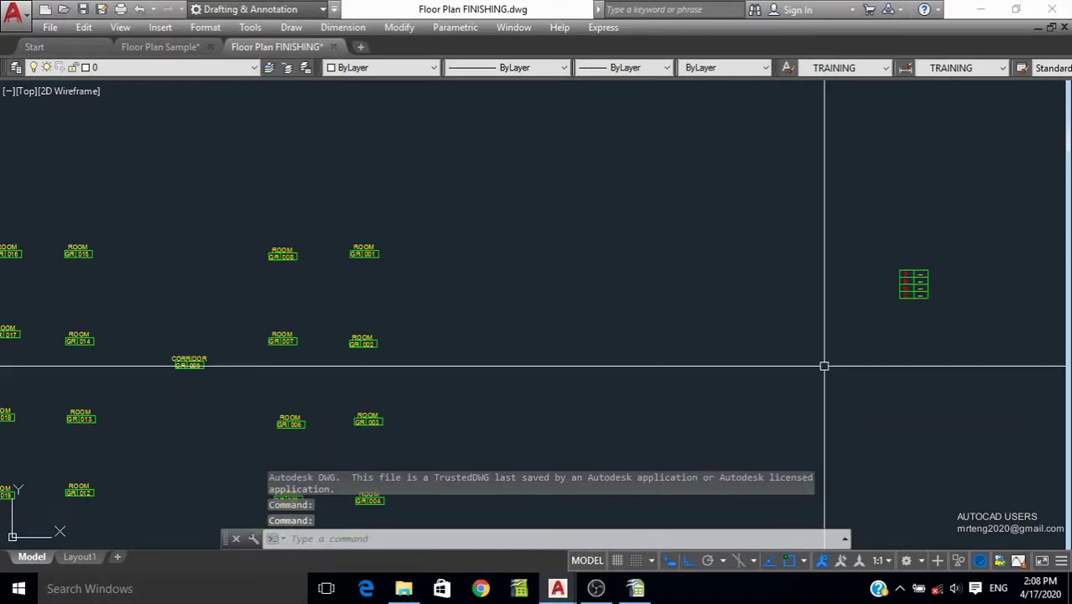
scroll(930, 311, up, 4)
scroll(738, 348, down, 4)
scroll(171, 325, up, 4)
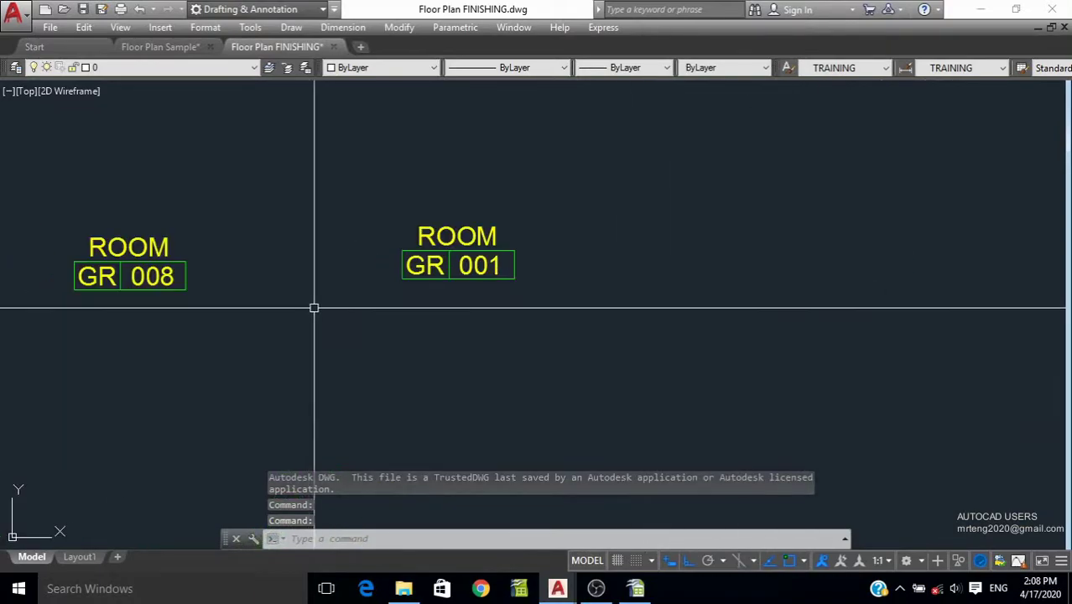
scroll(443, 249, down, 4)
middle_drag(656, 277, 407, 377)
scroll(678, 401, up, 4)
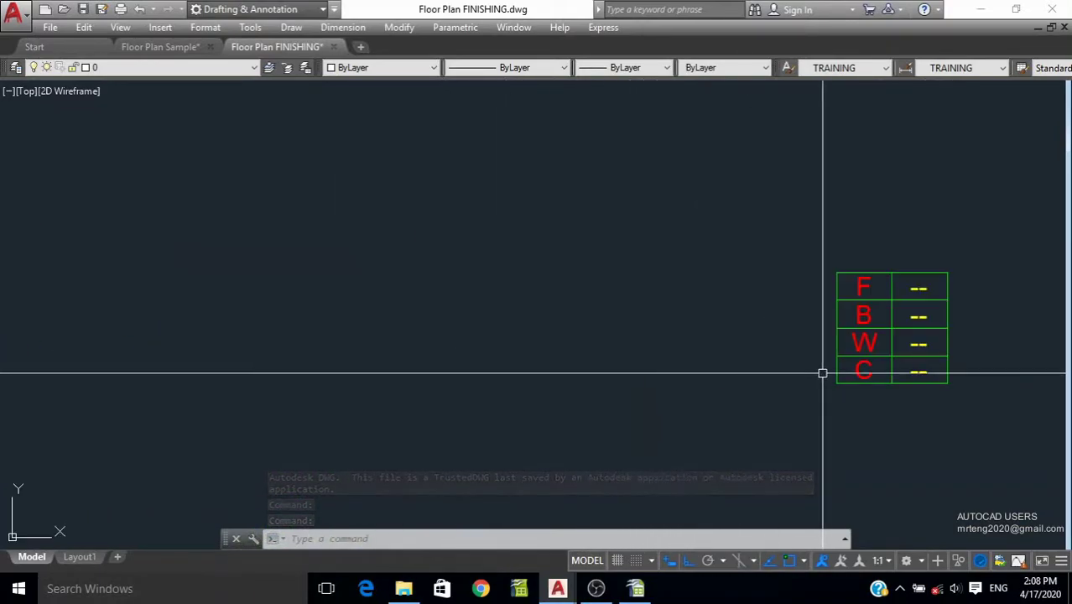
mouse_move(824, 371)
middle_down()
mouse_move(767, 318)
mouse_move(597, 294)
middle_up()
Step: Open the FINISHING TAG block in the Block Editor
click(597, 294)
right_click(597, 293)
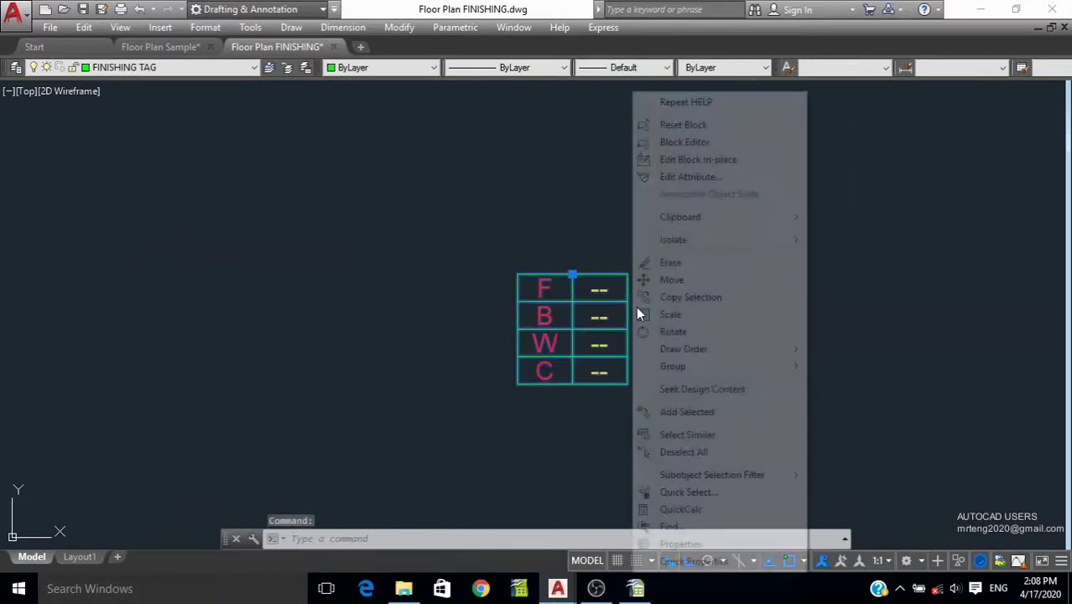
click(688, 142)
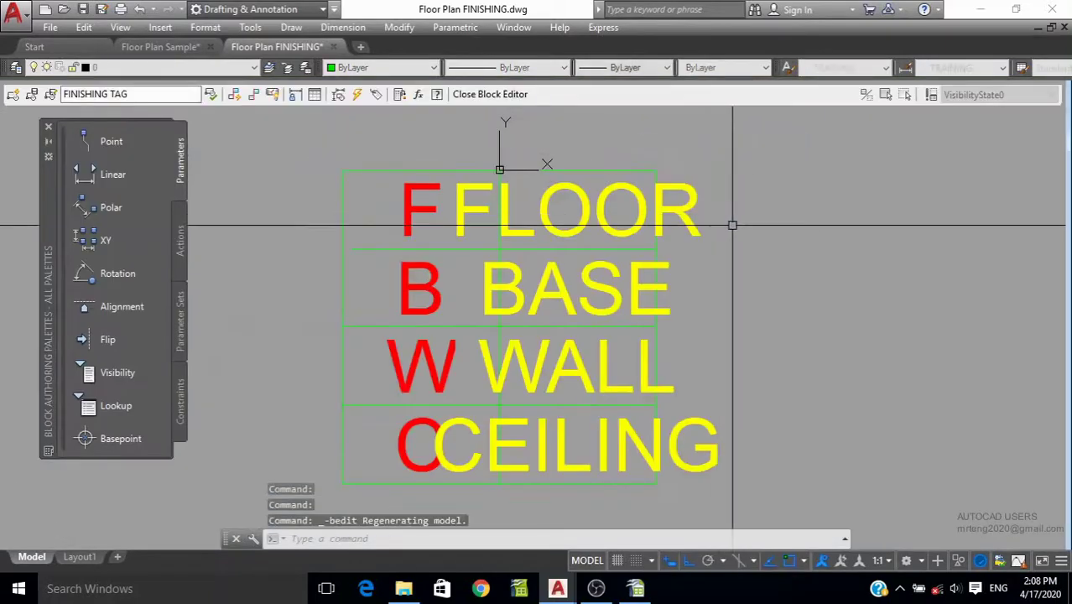
Step: Copy the FLOOR label to a spot above the table
click(570, 240)
click(520, 210)
middle_drag(815, 297, 804, 404)
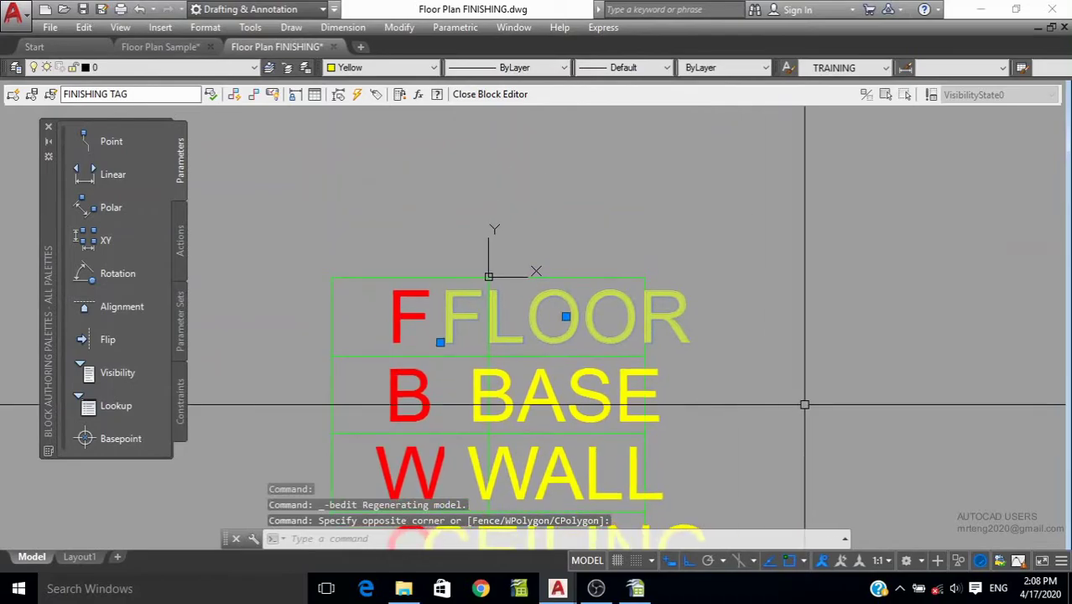
text(o)
key(Return)
click(804, 404)
click(855, 322)
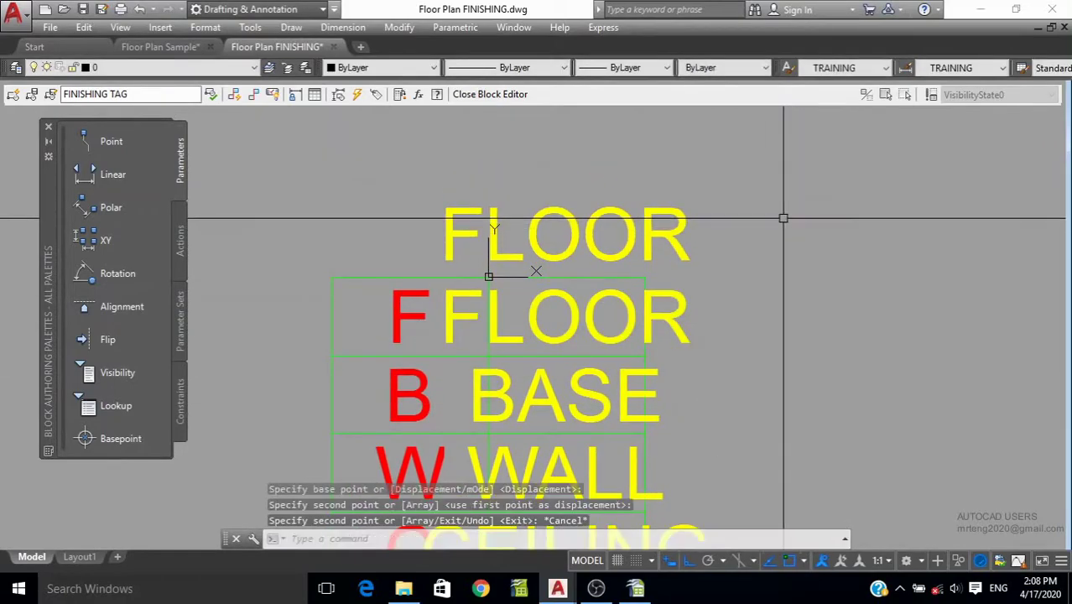
key(Escape)
Step: Move the copied FLOOR label further to the left
middle_drag(873, 311, 838, 394)
text(m)
key(Return)
click(965, 361)
click(876, 358)
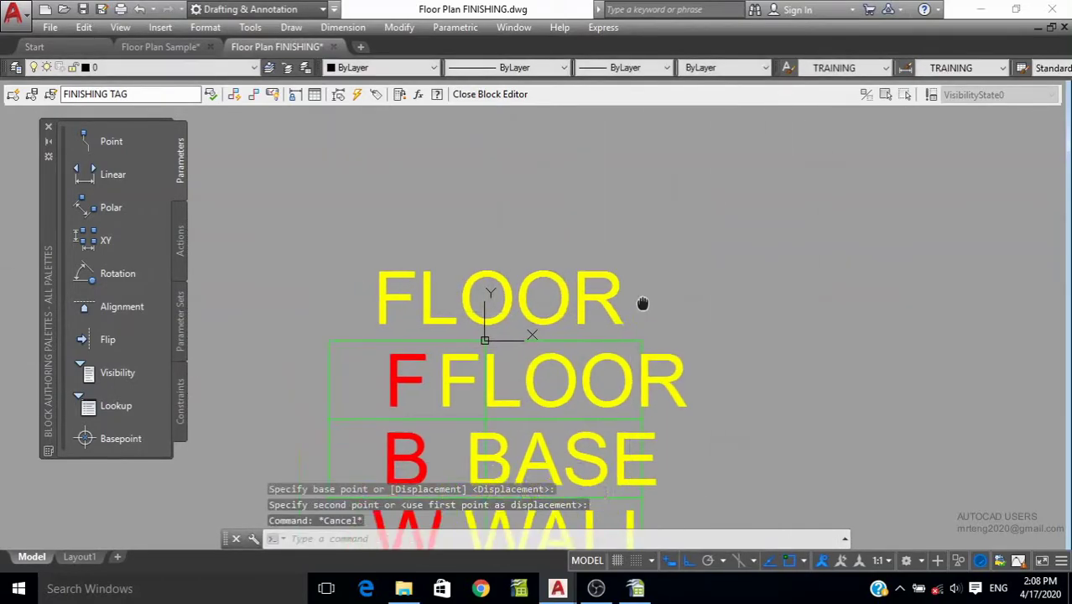
click(778, 212)
click(692, 217)
middle_drag(868, 235, 779, 290)
click(217, 71)
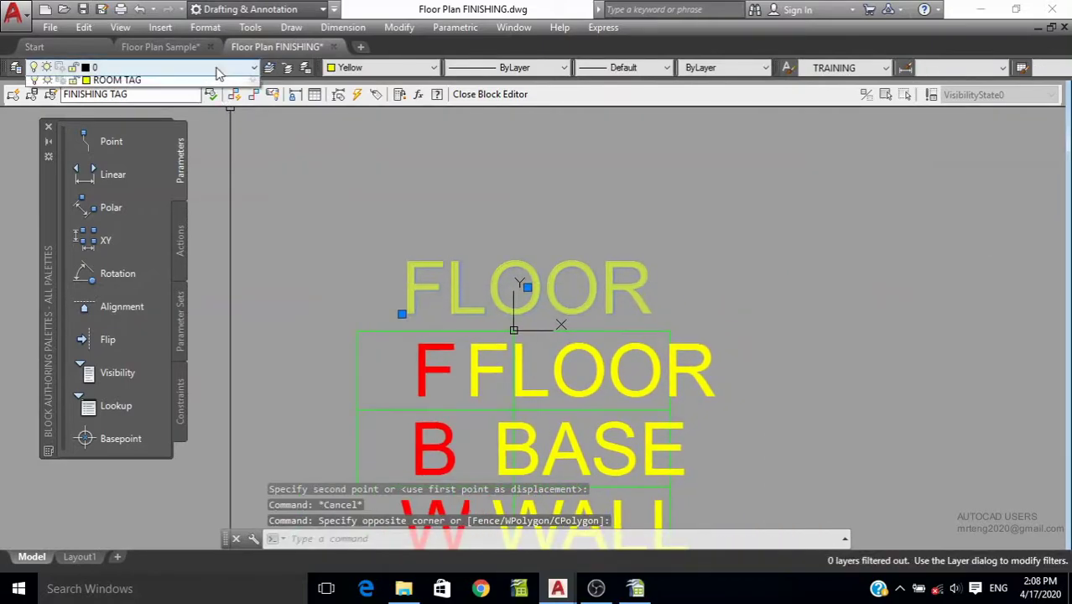
click(216, 83)
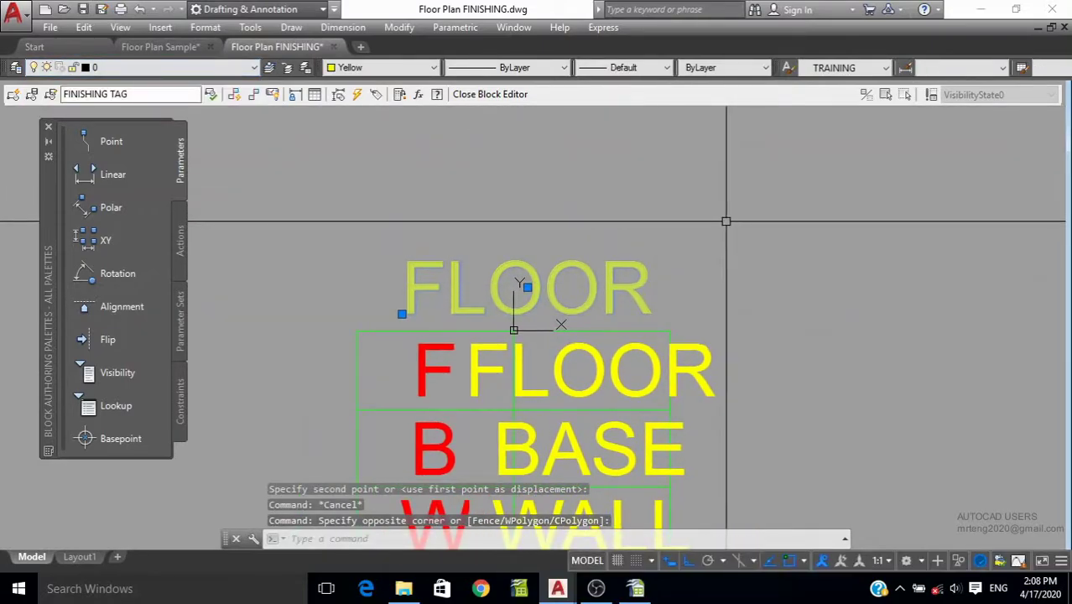
Step: Place a stray linear dimension with MLIN, then erase it
text(DIMLIN)
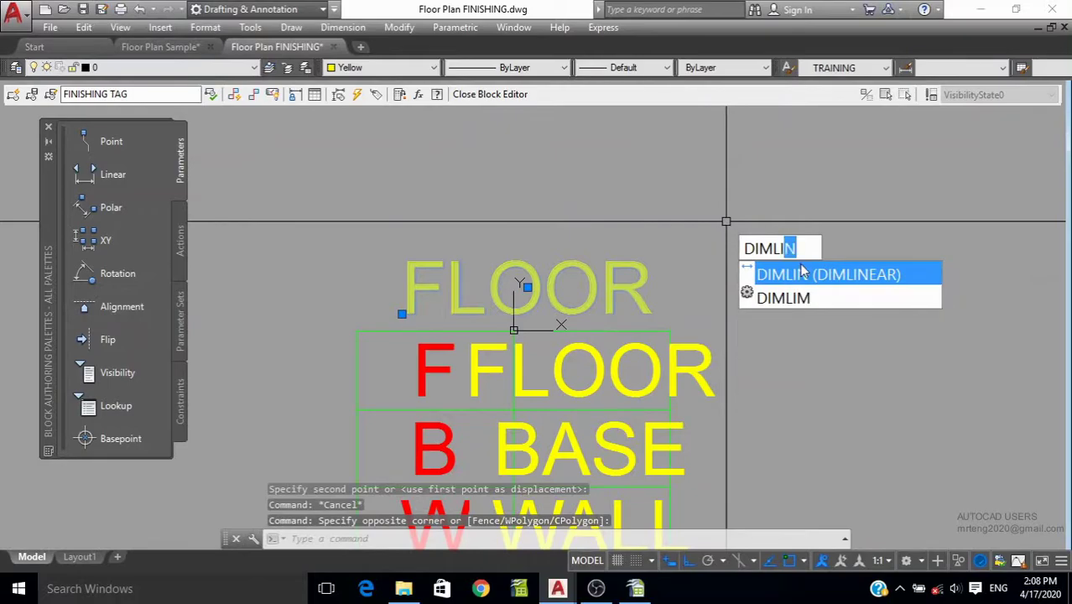
key(Return)
click(774, 221)
click(862, 221)
click(818, 251)
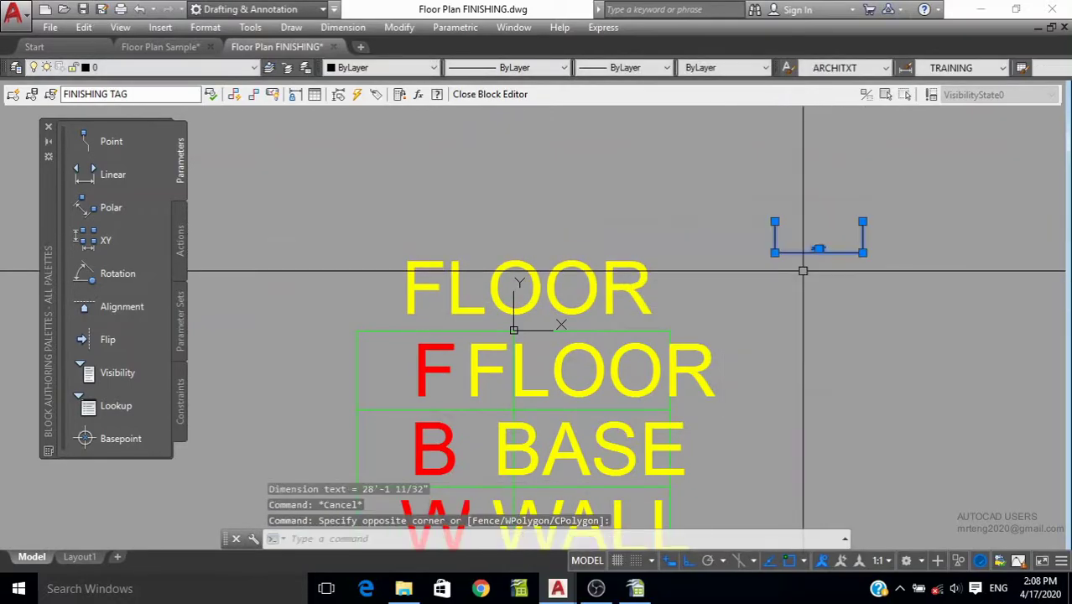
text(E)
key(Return)
click(694, 263)
Step: Put the upper FLOOR label on the Defpoints layer with ByLayer colour
click(617, 273)
click(139, 68)
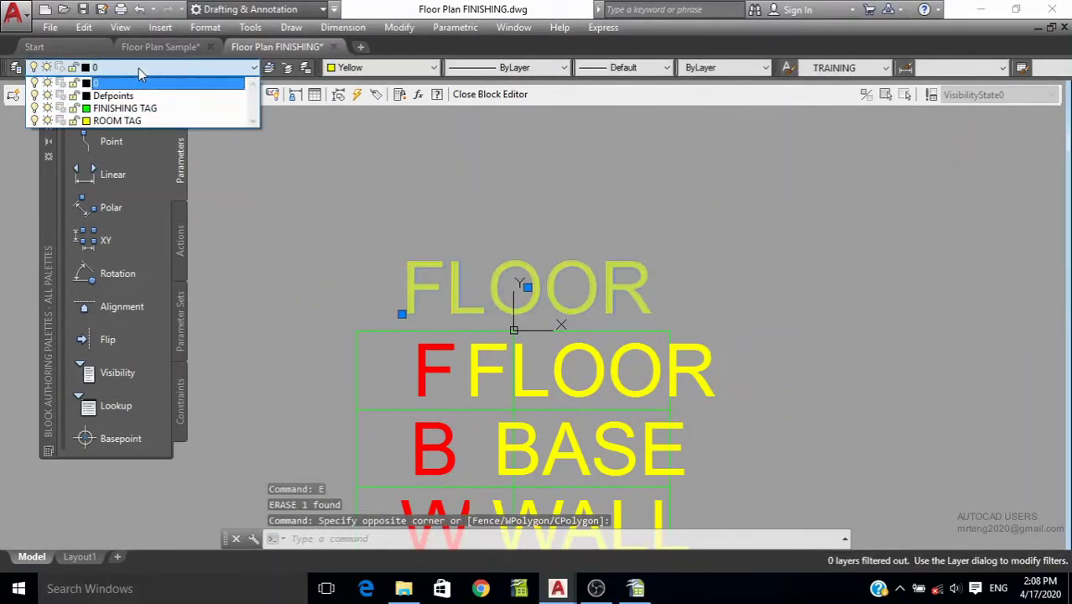
click(138, 96)
click(361, 68)
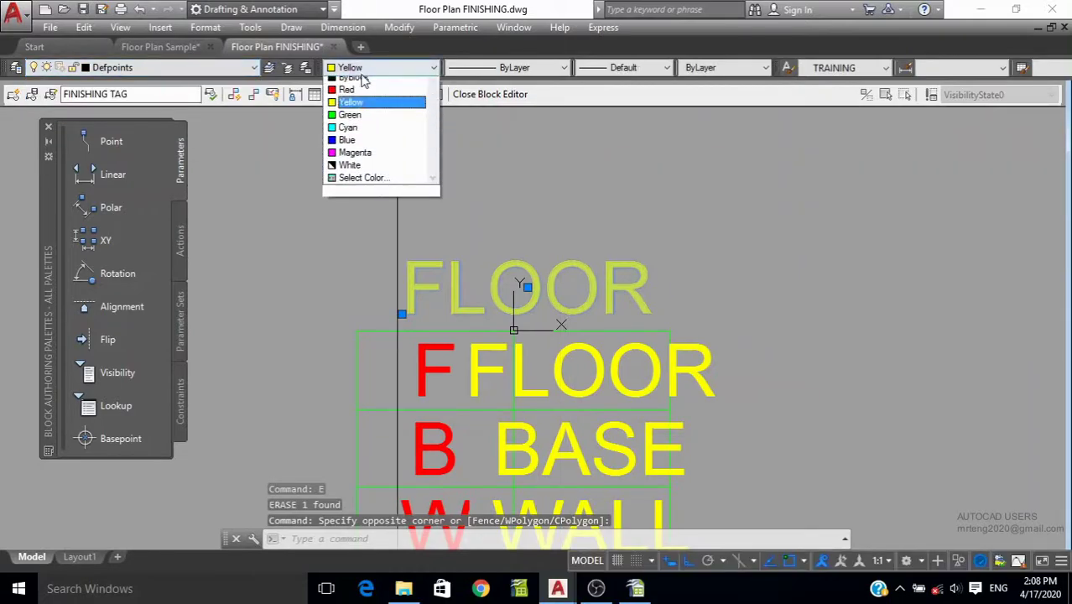
click(370, 88)
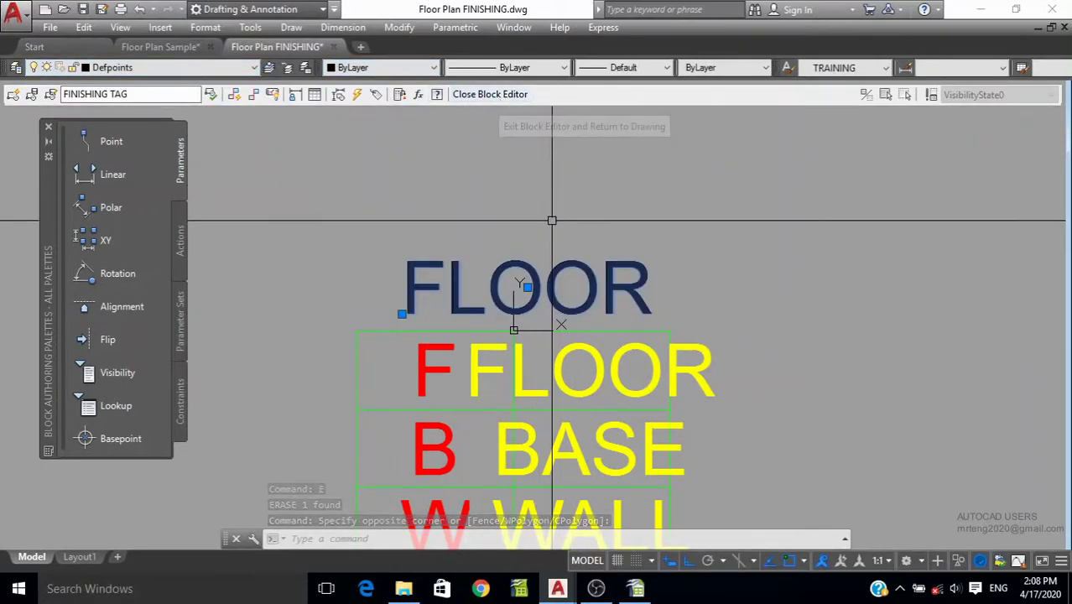
key(Escape)
Step: Rename the upper attribute tag to ROOM_NO and save the FINISHING TAG block
double_click(528, 289)
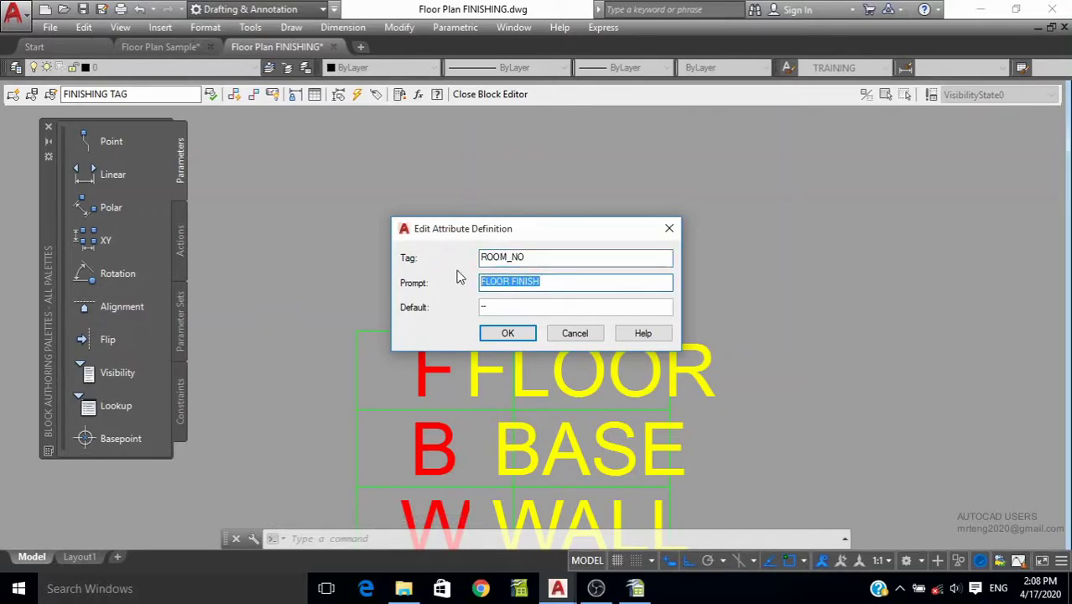
click(519, 334)
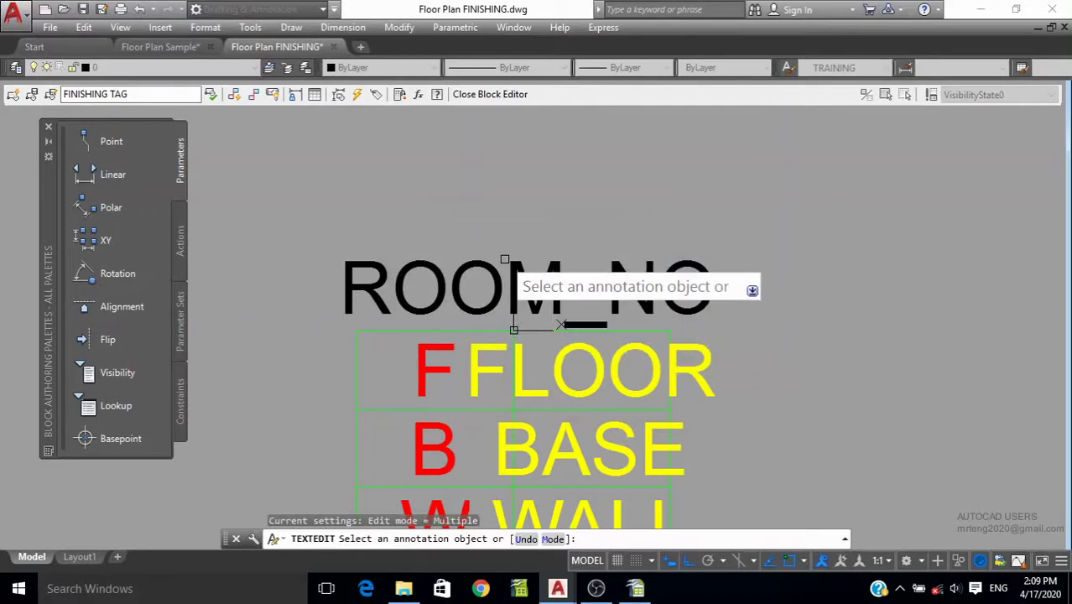
click(483, 96)
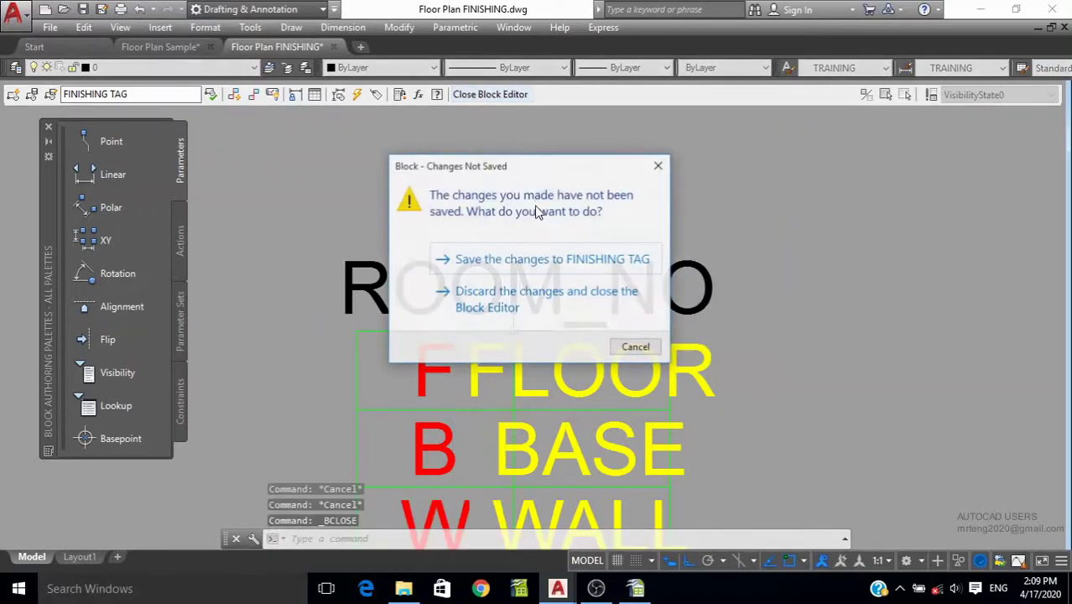
click(529, 264)
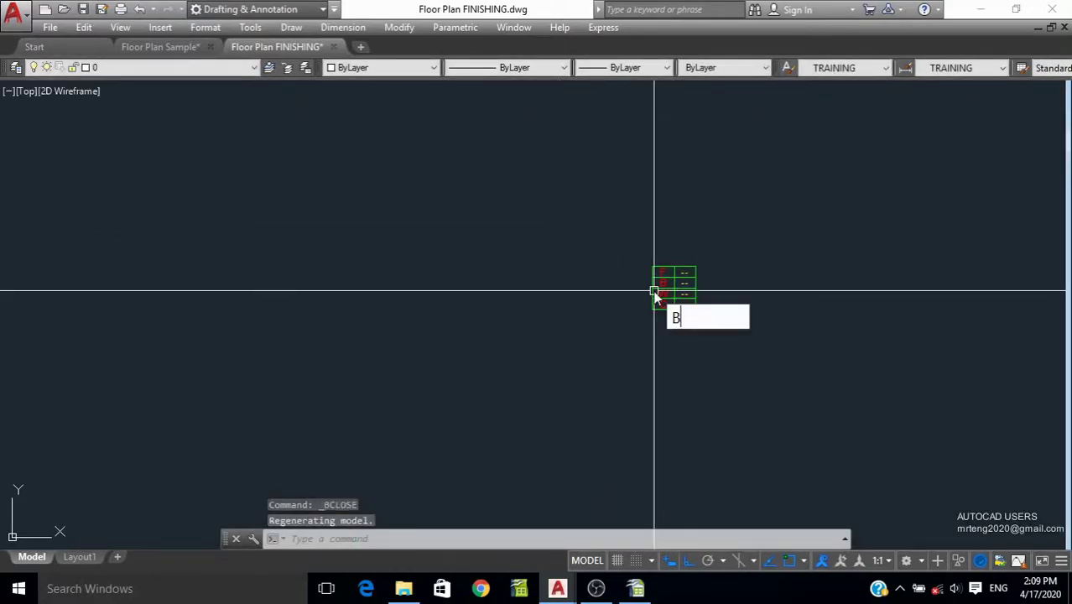
key(Return)
click(587, 180)
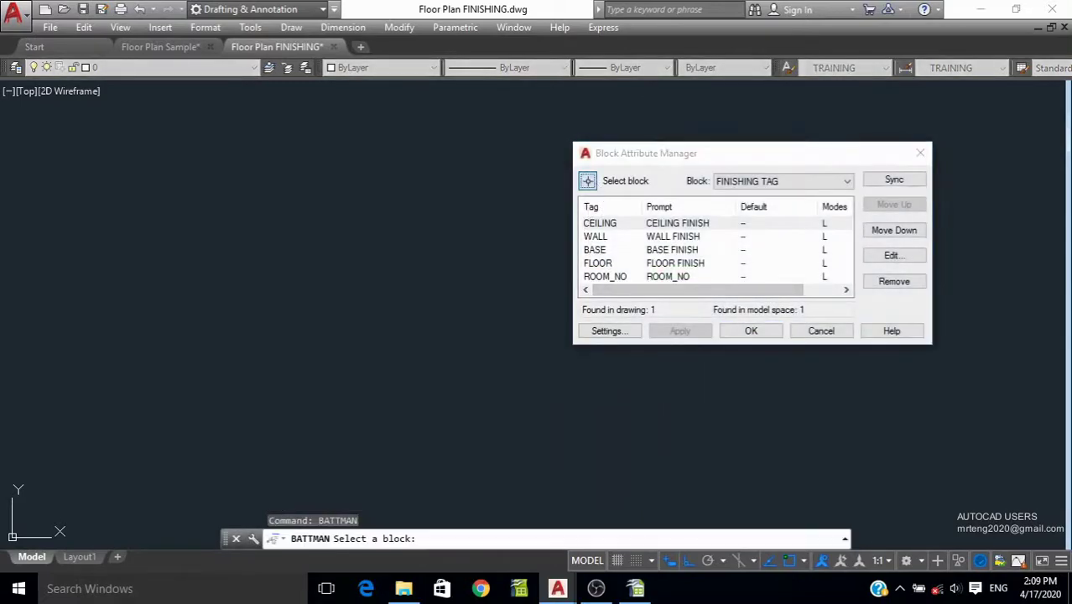
click(693, 264)
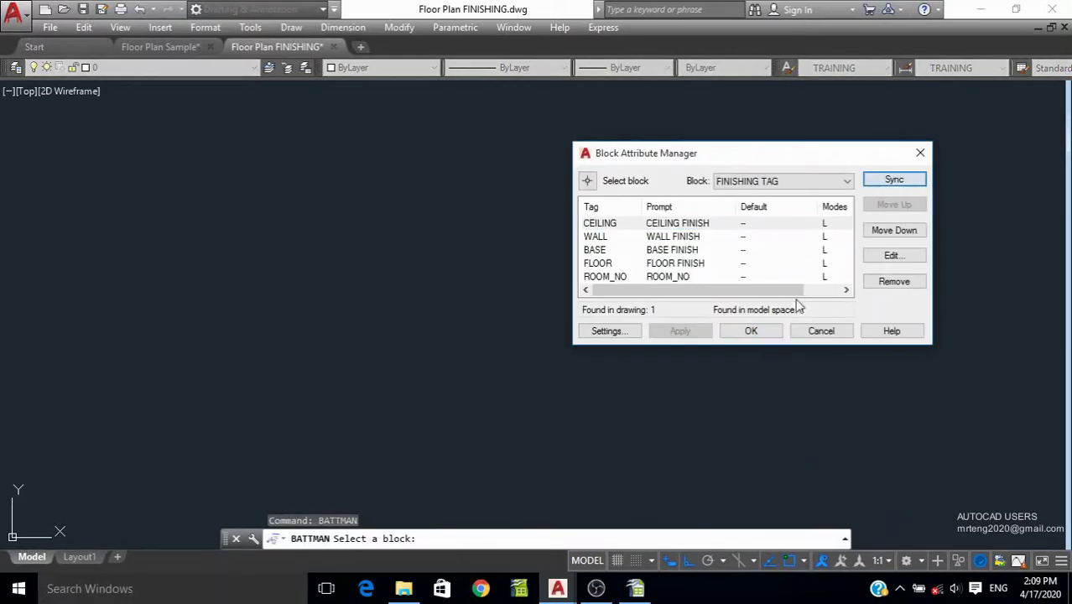
click(752, 331)
scroll(621, 327, down, 5)
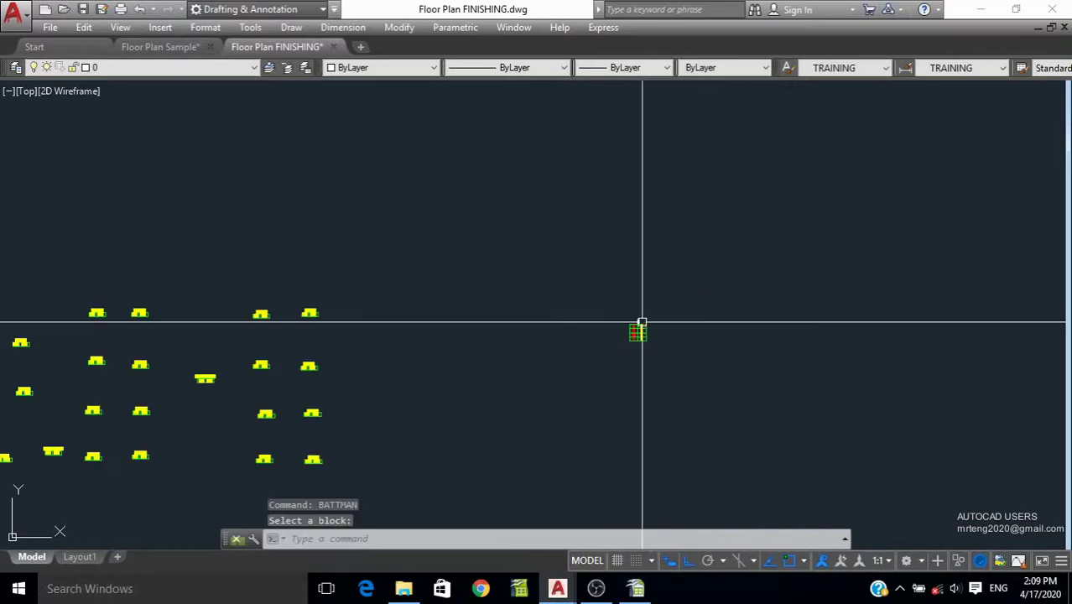
scroll(654, 322, down, 3)
scroll(520, 312, up, 10)
scroll(390, 300, down, 5)
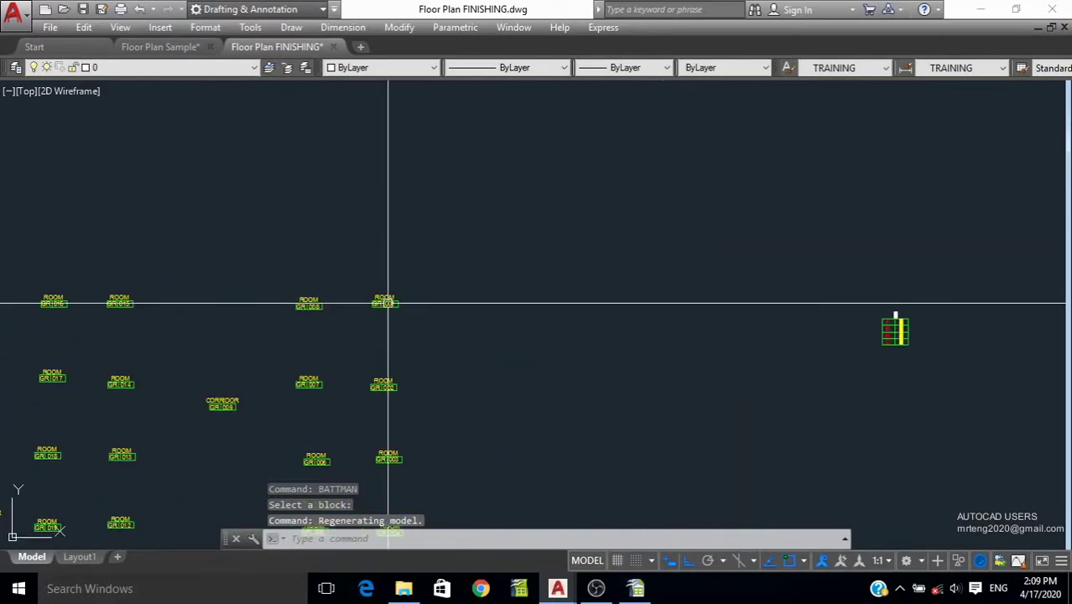
Step: Replace every ROOM TAG block with FINISHING TAG via BLOCKREPLACE, 54 blocks replaced
text(BAT)
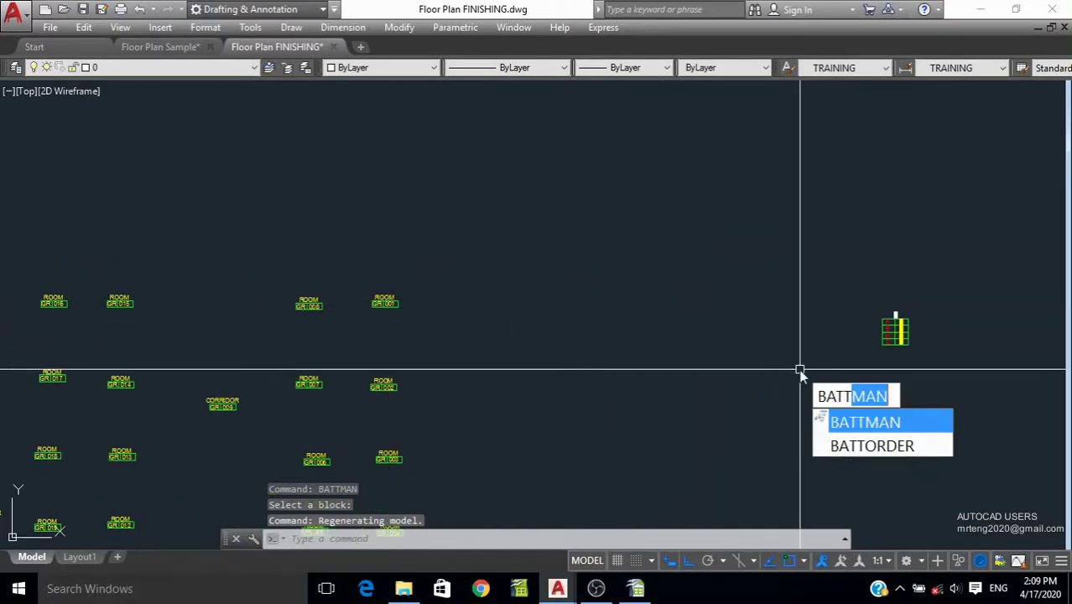
key(Escape)
text(V)
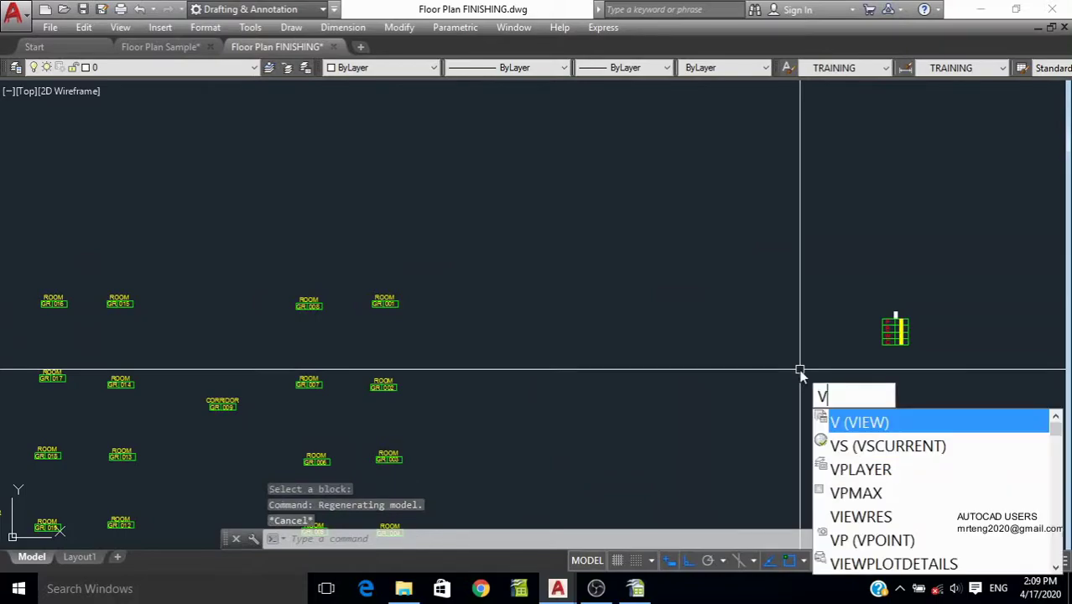
key(BackSpace)
text(BLO)
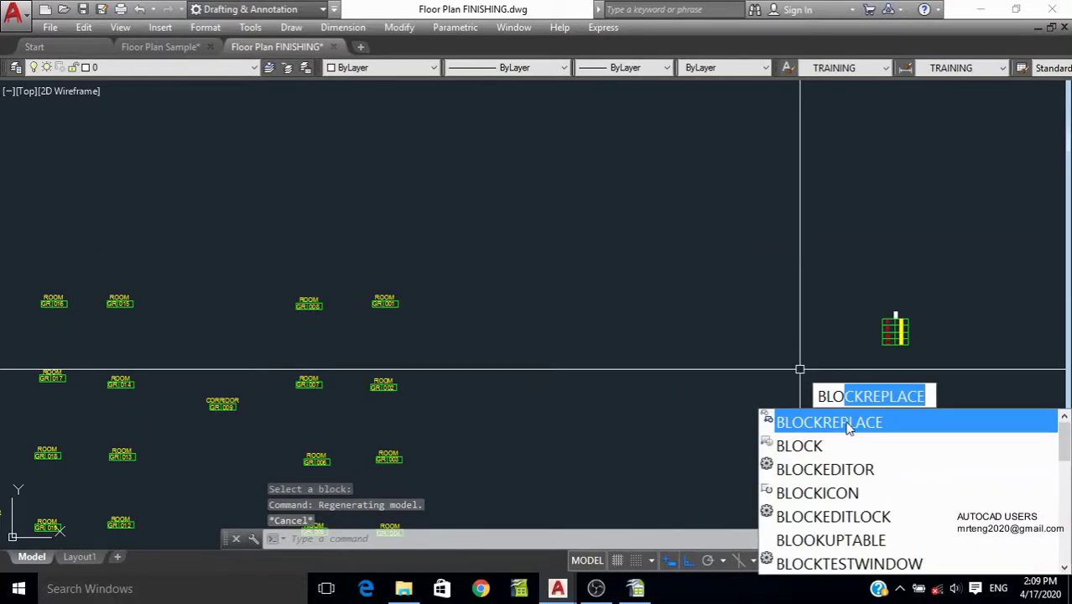
click(848, 422)
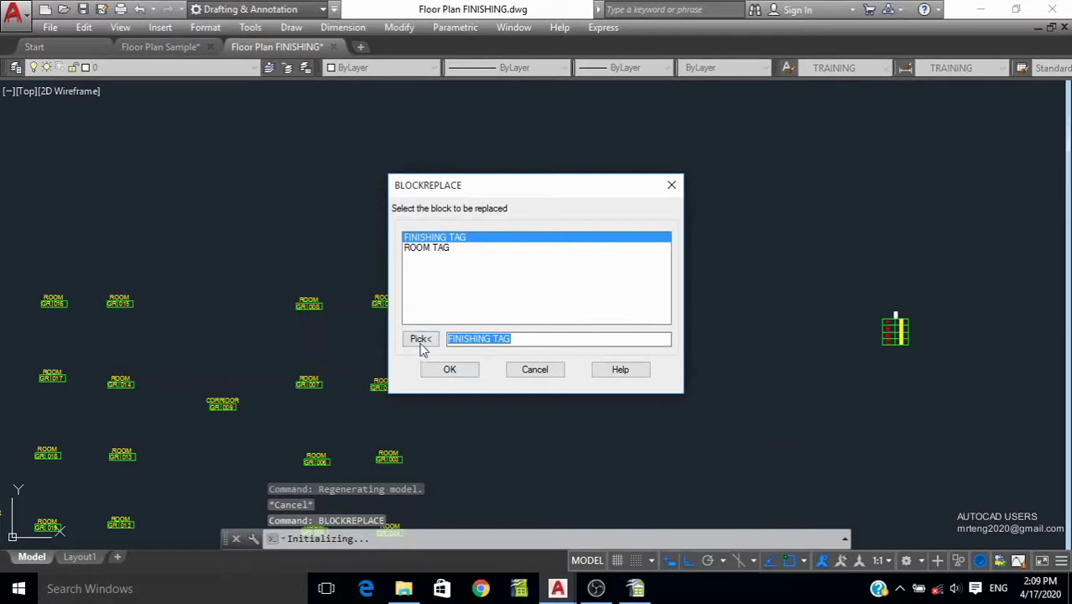
click(438, 250)
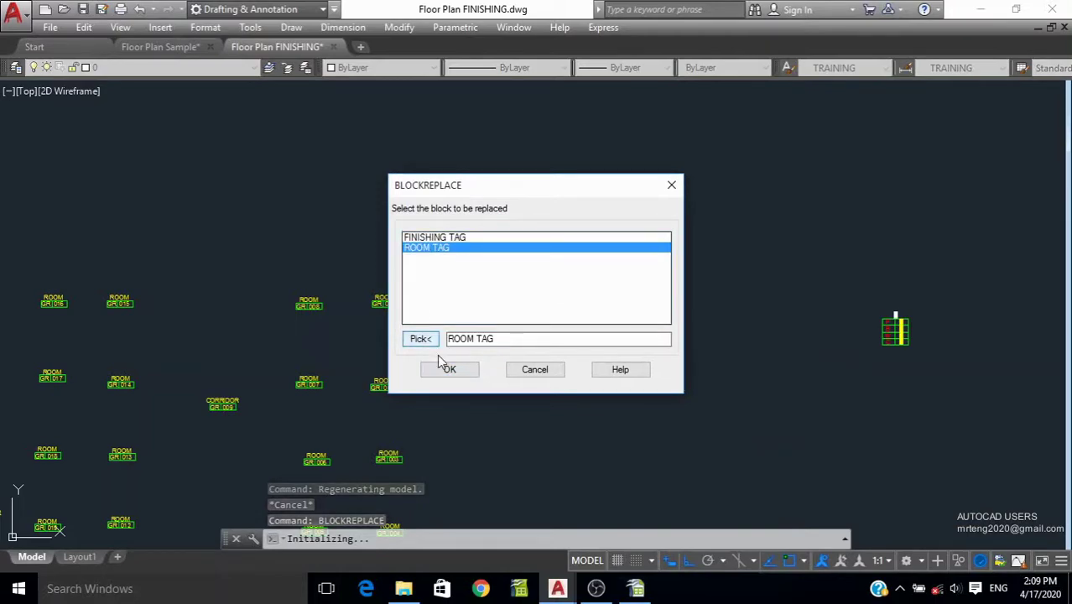
click(449, 370)
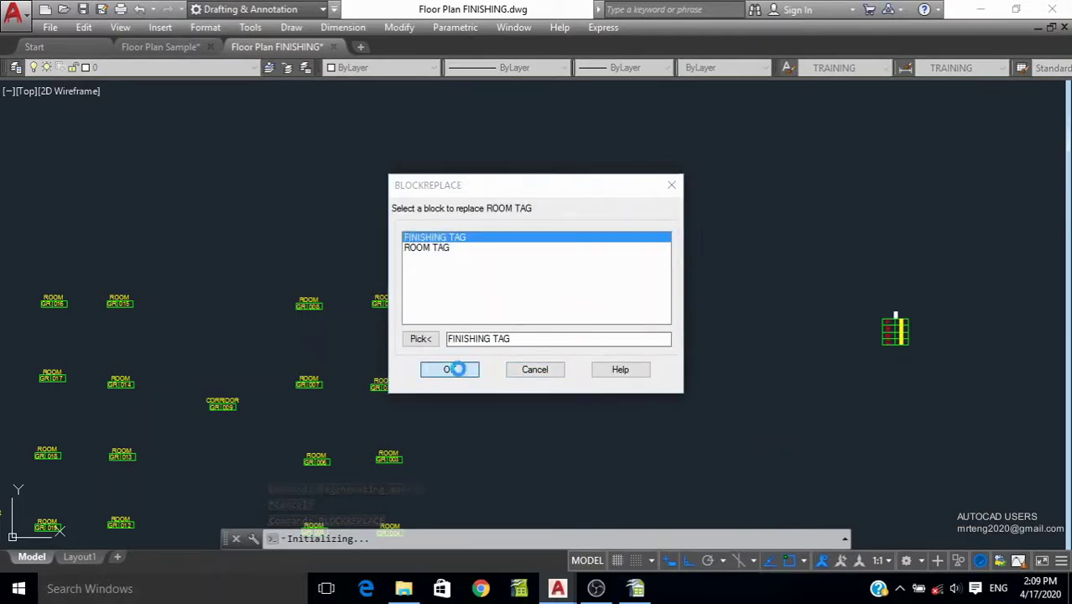
click(455, 369)
key(Return)
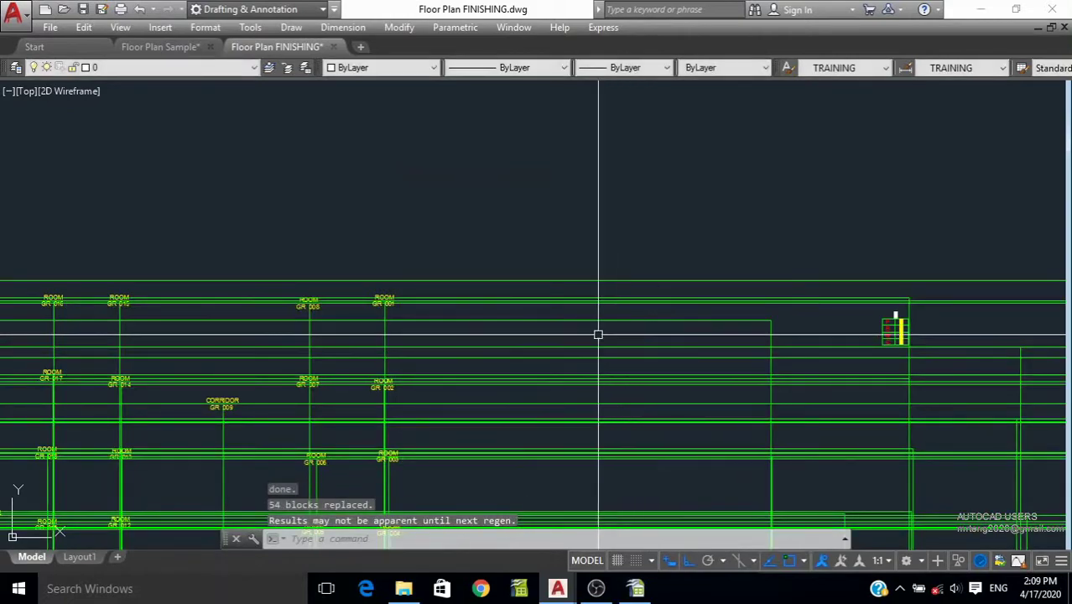
Step: Check a replaced tag's properties (MO) against the original FINISHING TAG block
click(503, 302)
key(ctrl+1)
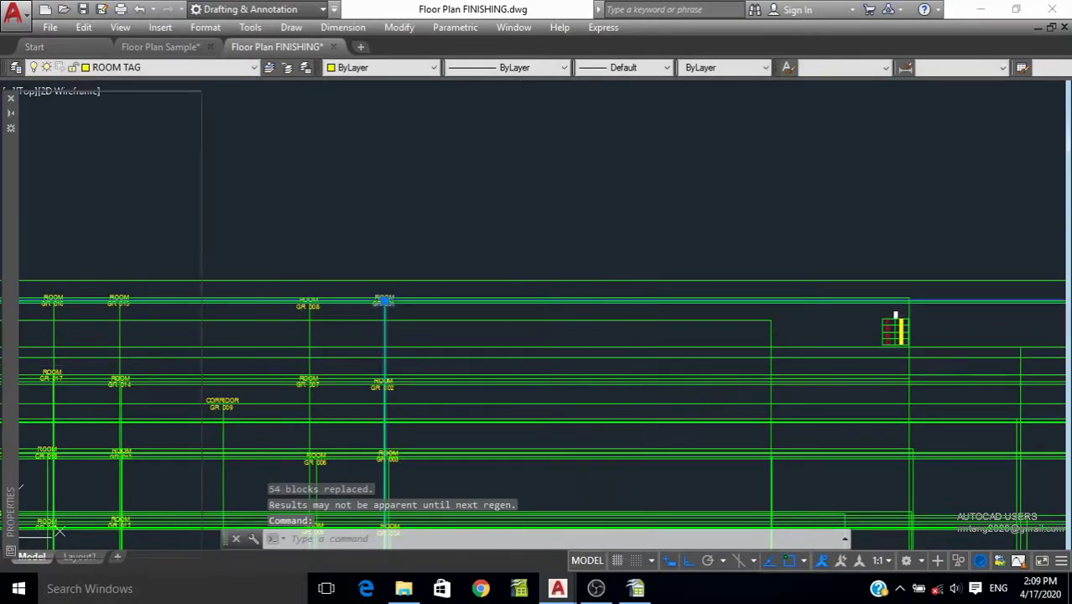
text(mo)
key(Return)
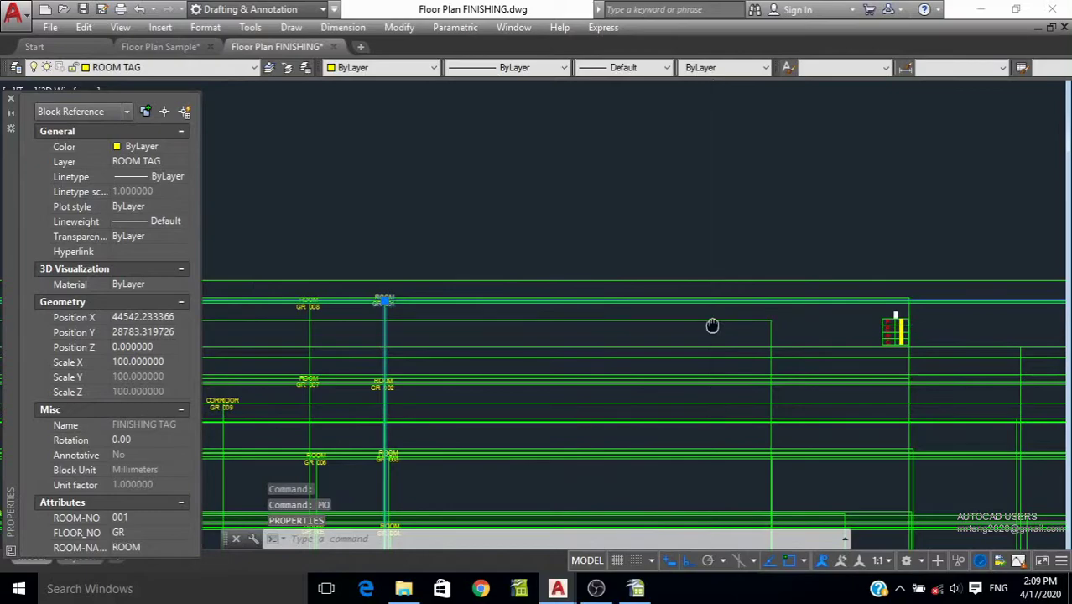
key(Escape)
middle_drag(848, 324, 713, 324)
click(759, 329)
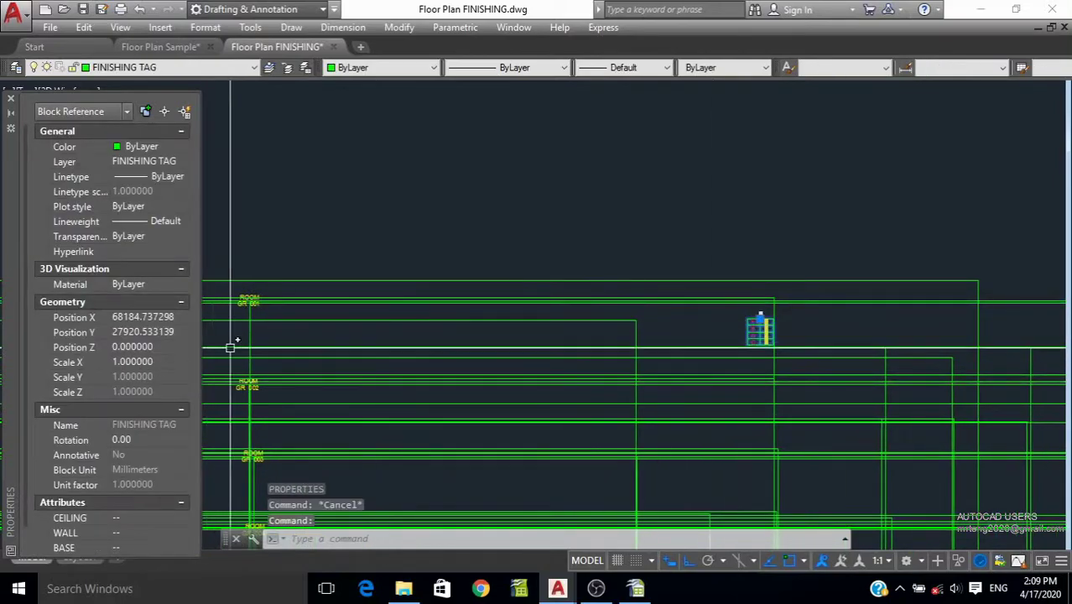
key(Escape)
Step: Select all similar replaced tags and set their Scale X to 1
click(383, 282)
right_click(429, 285)
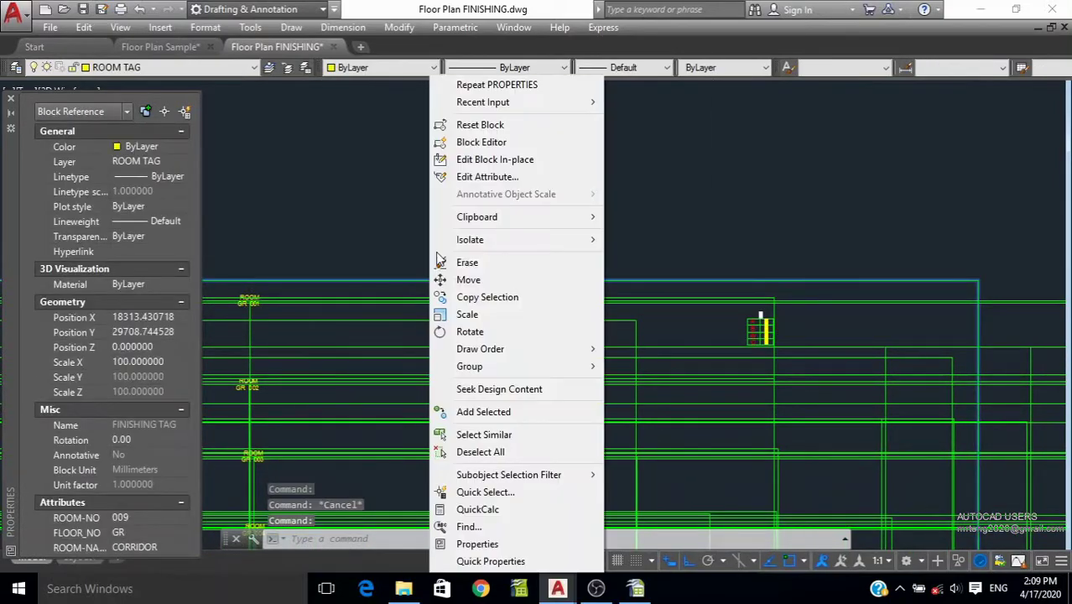
click(498, 438)
click(139, 361)
text(1)
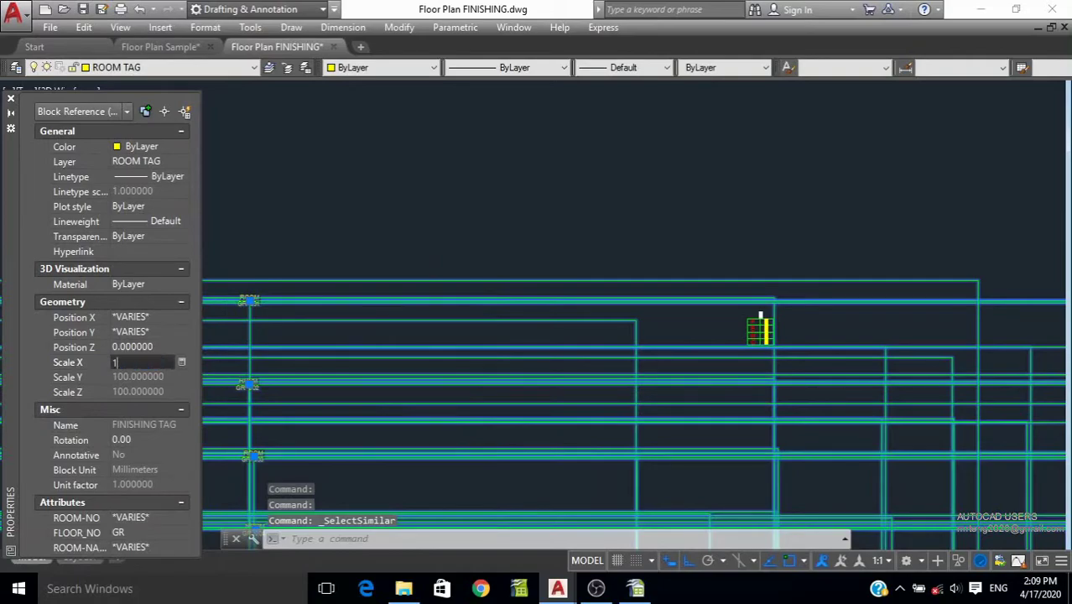
key(Return)
scroll(574, 326, up, 2)
key(Escape)
scroll(530, 298, up, 3)
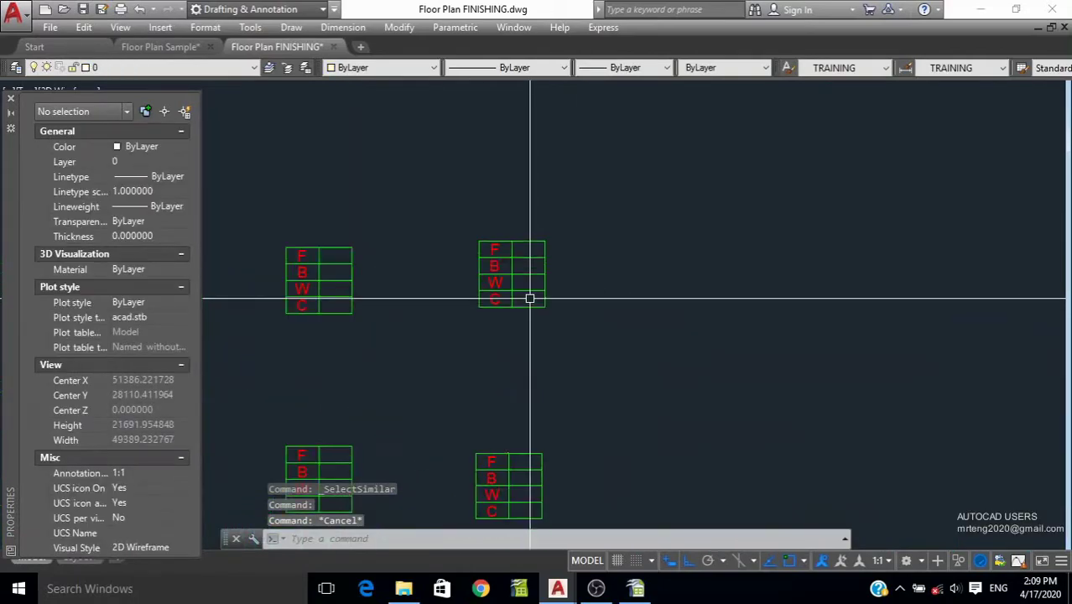
Step: Sync all FINISHING TAG blocks in the Block Attribute Manager and pan to check them
key(Return)
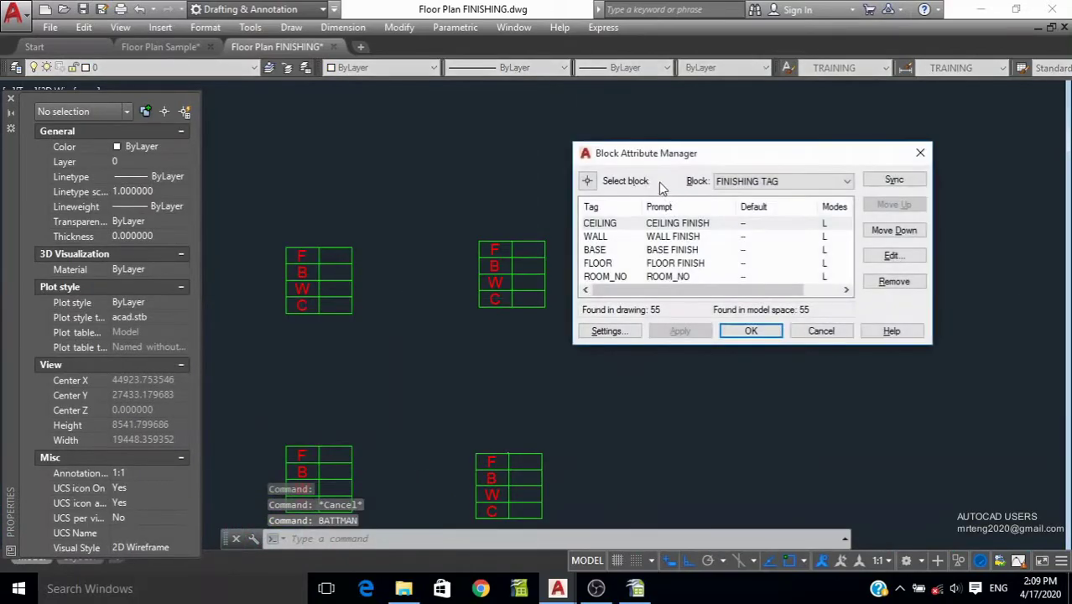
click(591, 184)
click(537, 241)
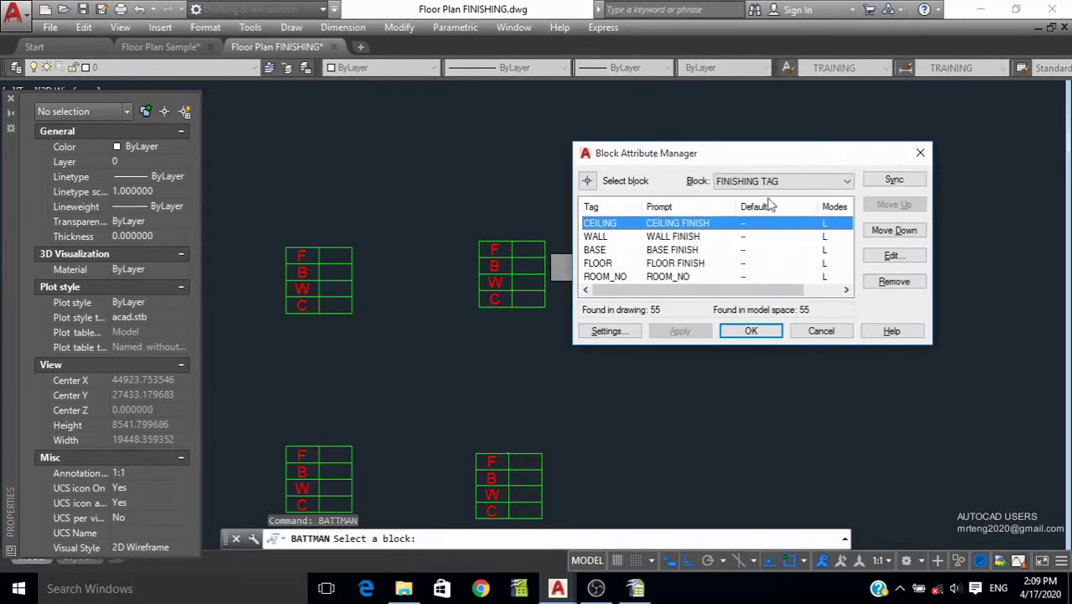
click(887, 181)
click(750, 330)
scroll(562, 241, up, 4)
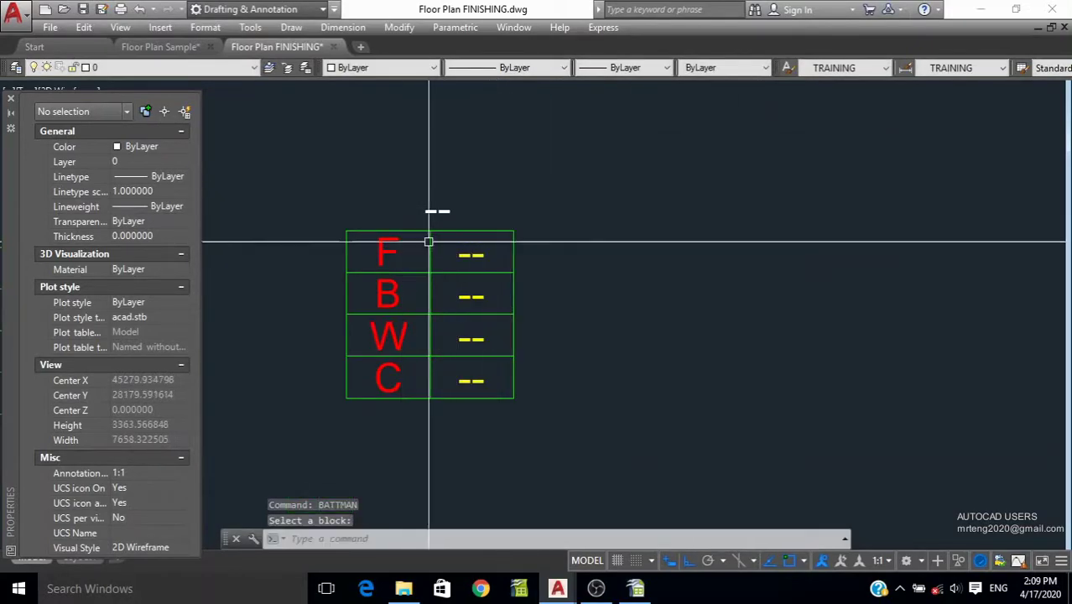
scroll(542, 257, down, 6)
middle_drag(542, 257, 425, 247)
key(Escape)
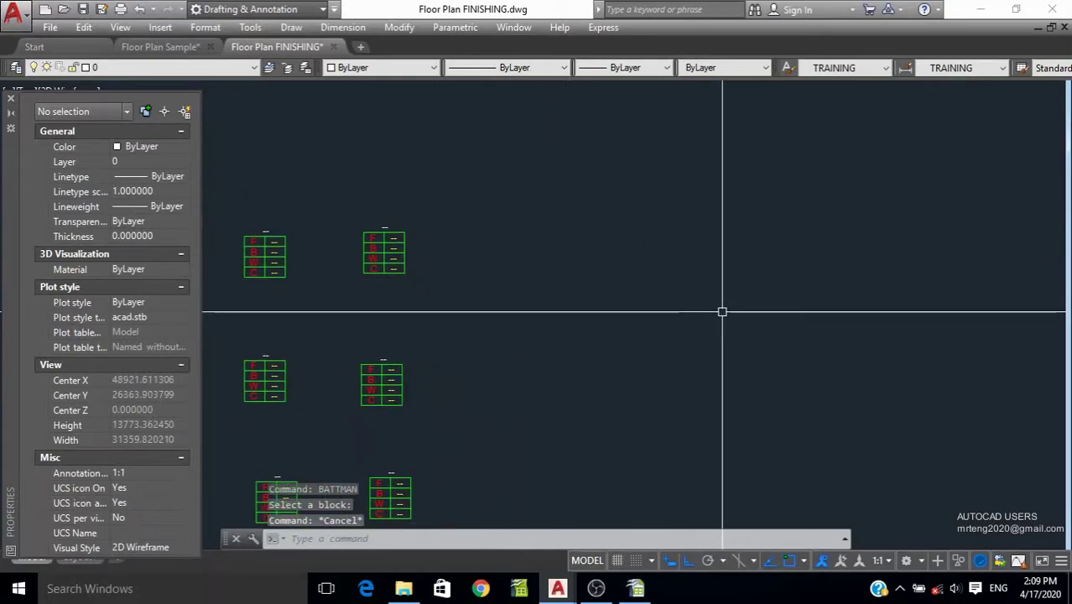
text(UNDO)
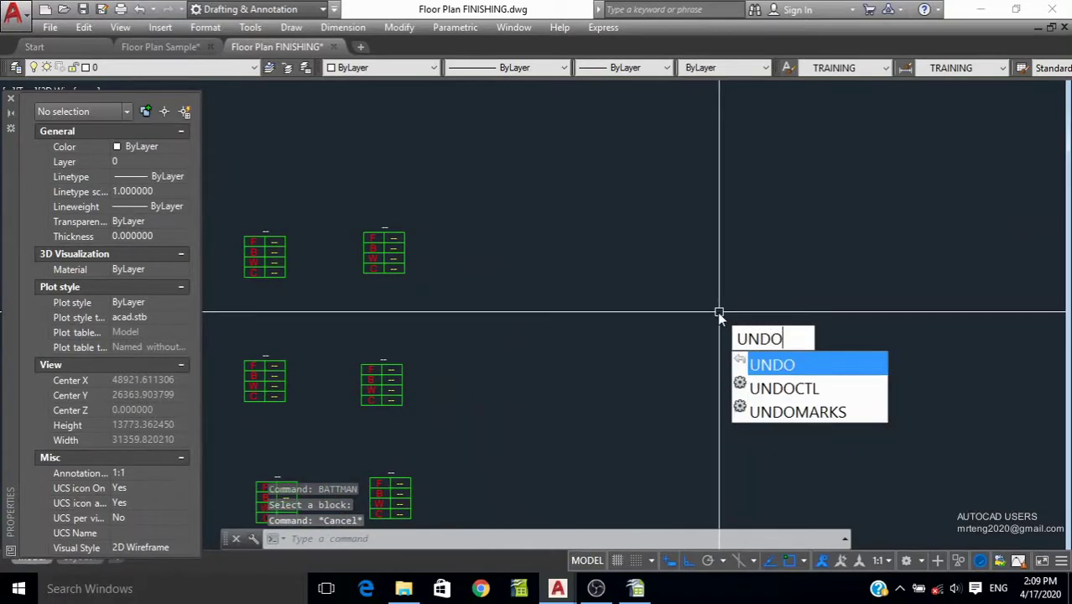
key(Return)
key(Return)
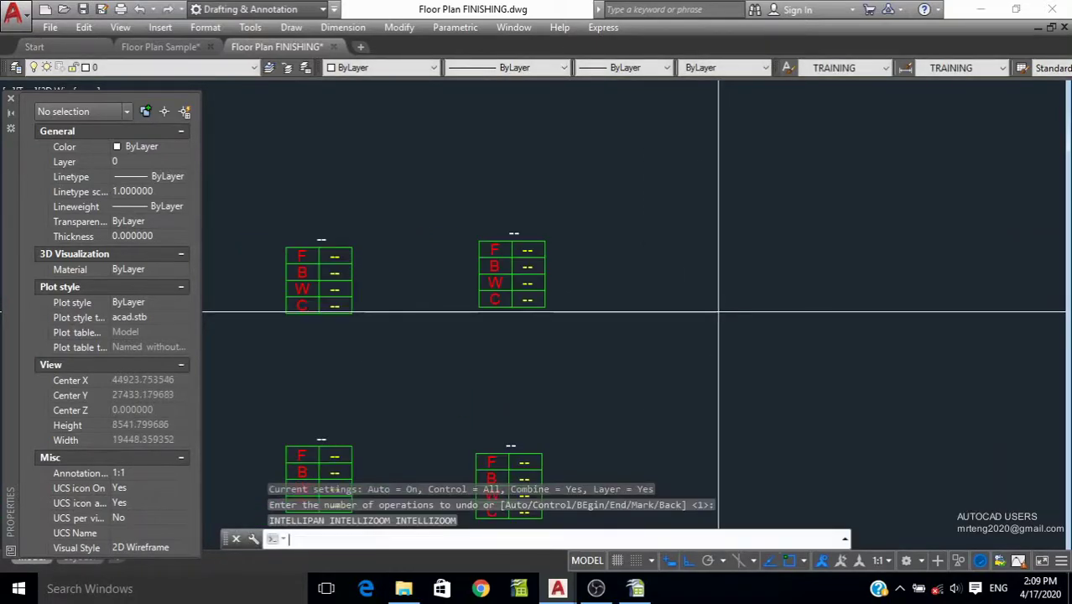
key(Return)
key(Return)
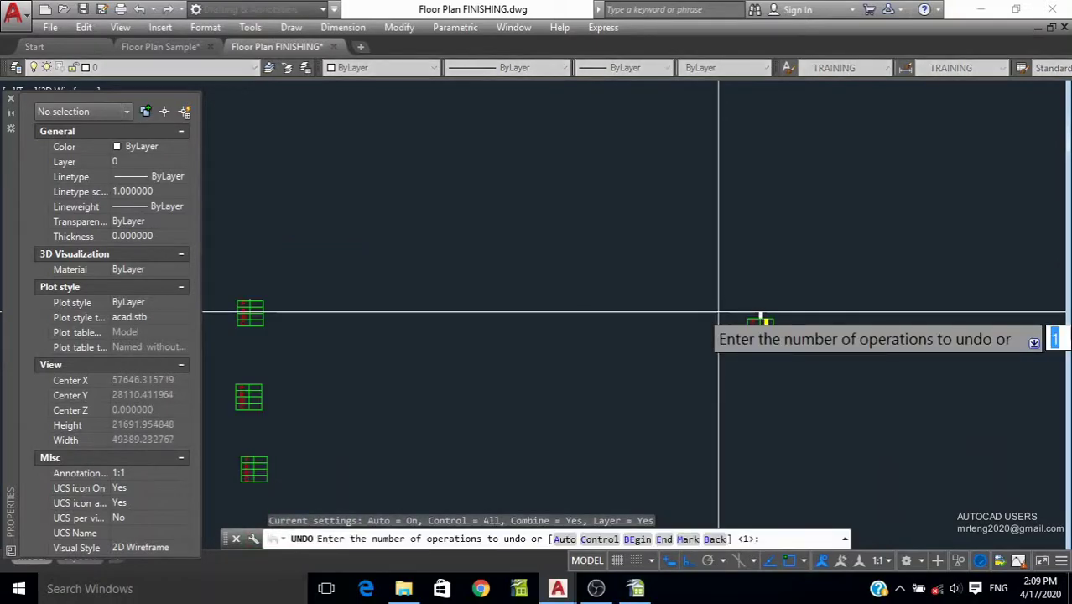
key(Return)
key(Return)
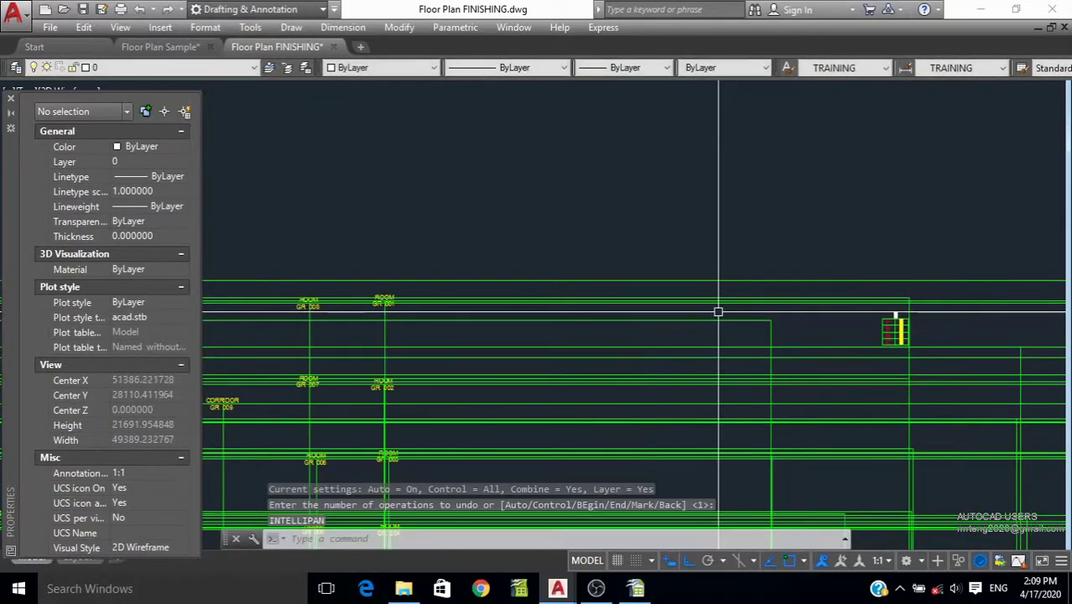
key(Return)
key(Return)
key(Return)
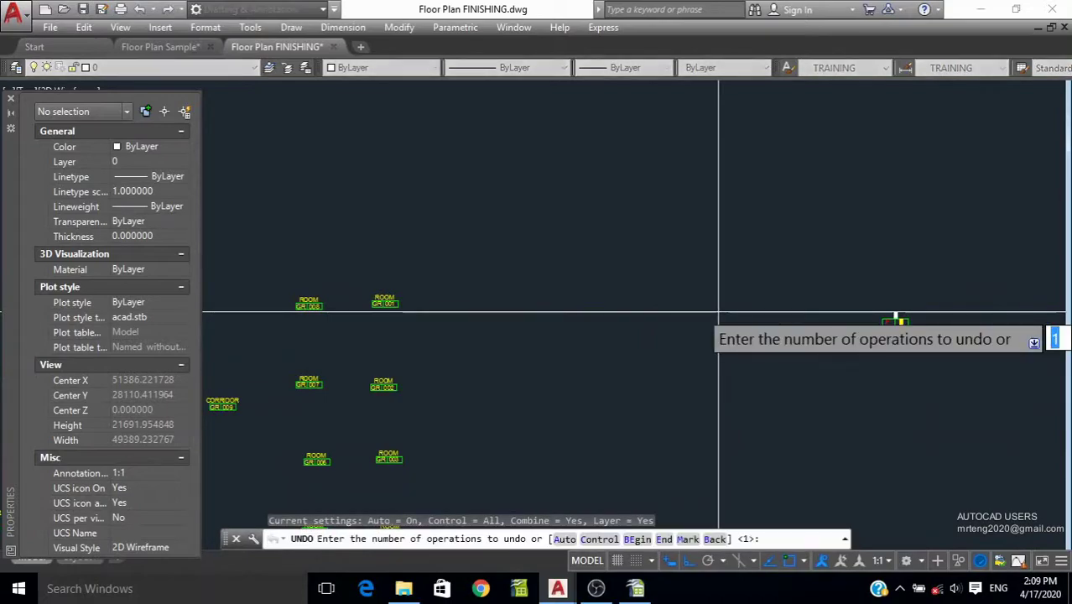
key(Escape)
scroll(917, 311, up, 3)
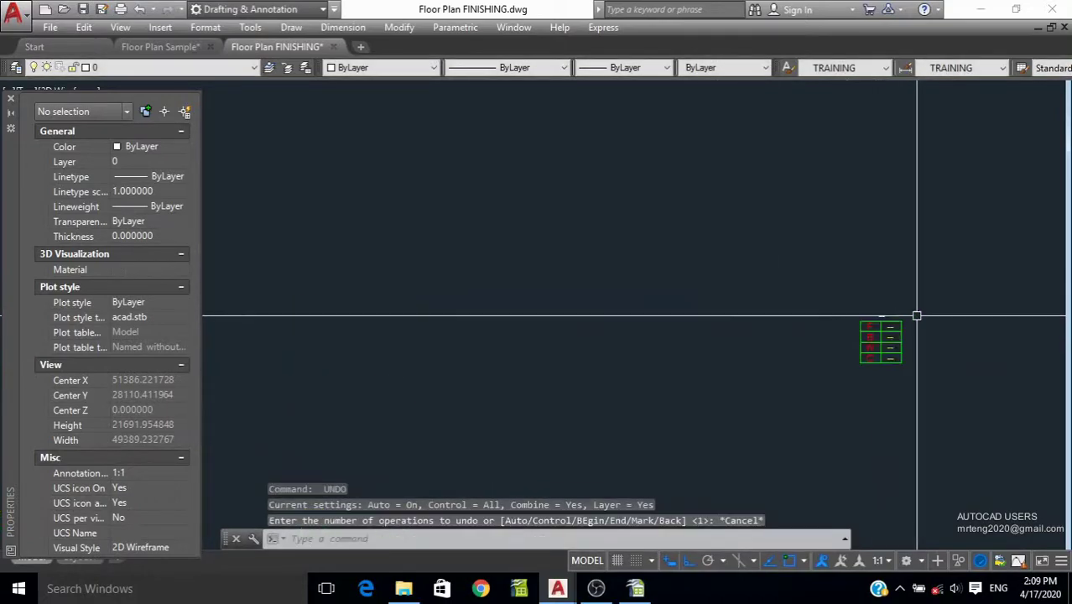
scroll(803, 336, up, 4)
scroll(803, 335, down, 5)
scroll(359, 258, up, 5)
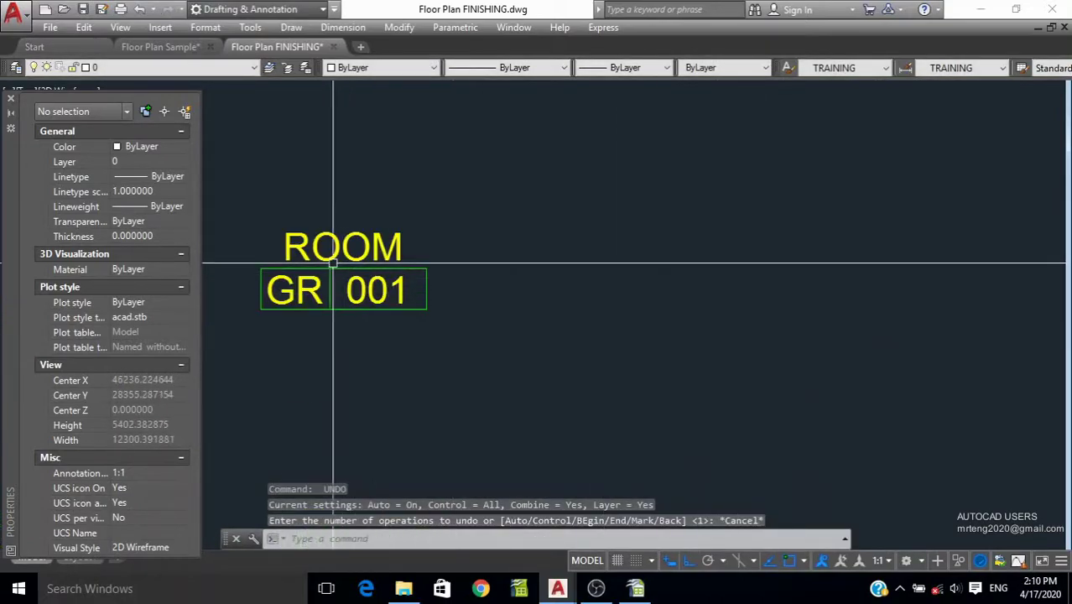
scroll(436, 296, down, 5)
middle_drag(436, 297, 348, 297)
key(Escape)
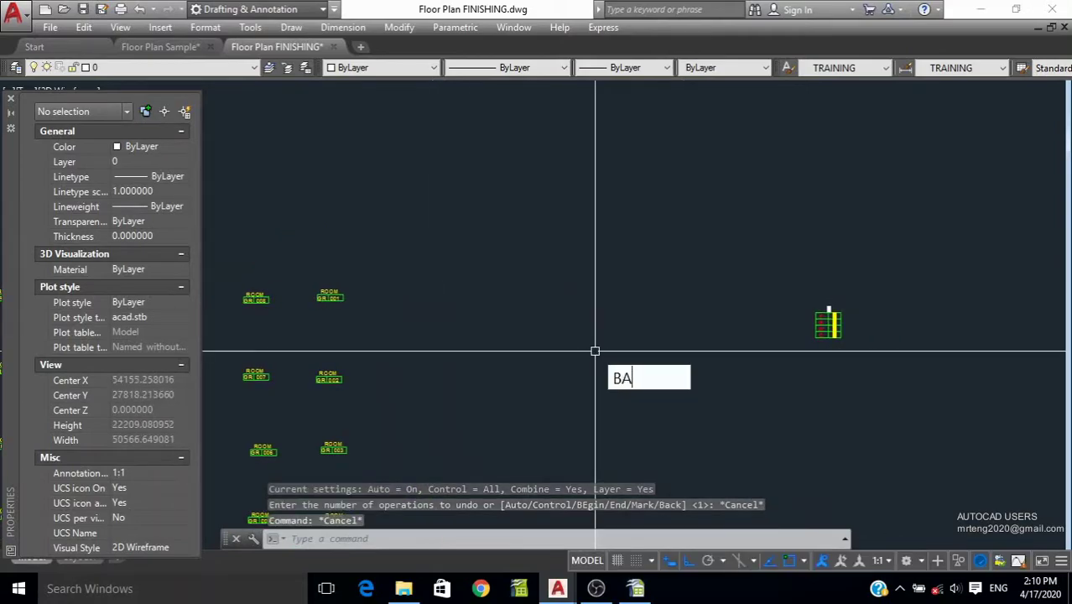
Step: Copy the ROOM-NO tag name from the ROOM GR 001 tag, discarding block changes
key(Return)
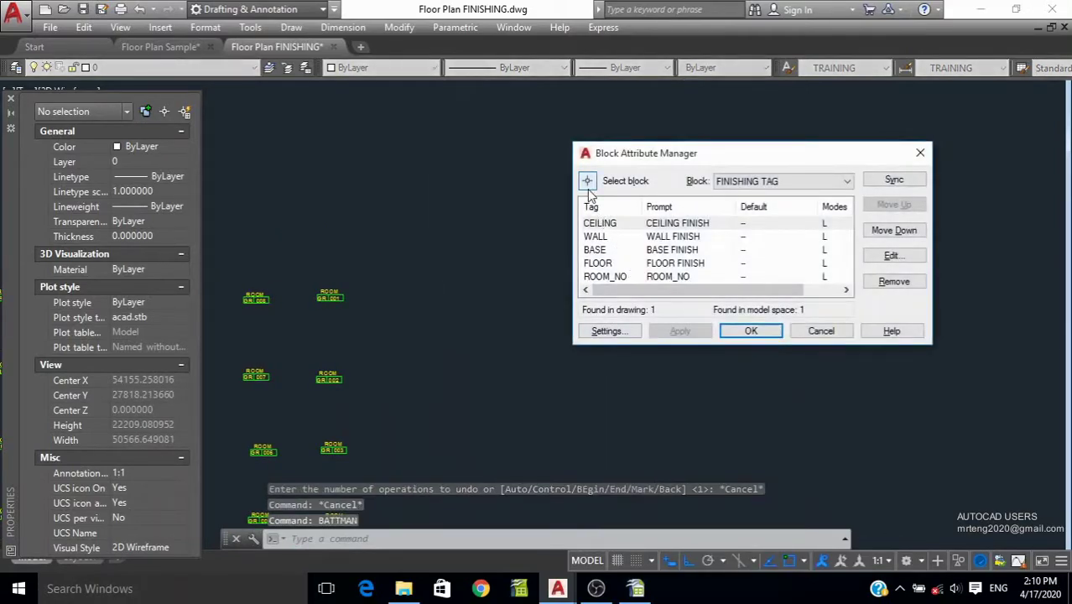
click(585, 178)
scroll(360, 289, up, 5)
click(382, 330)
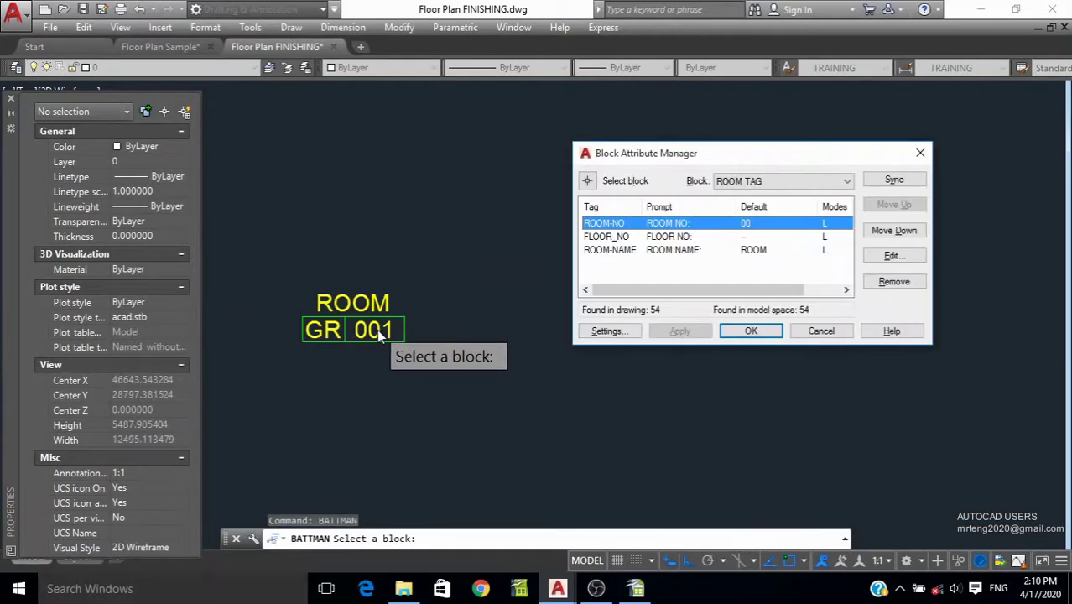
double_click(676, 224)
key(ctrl+c)
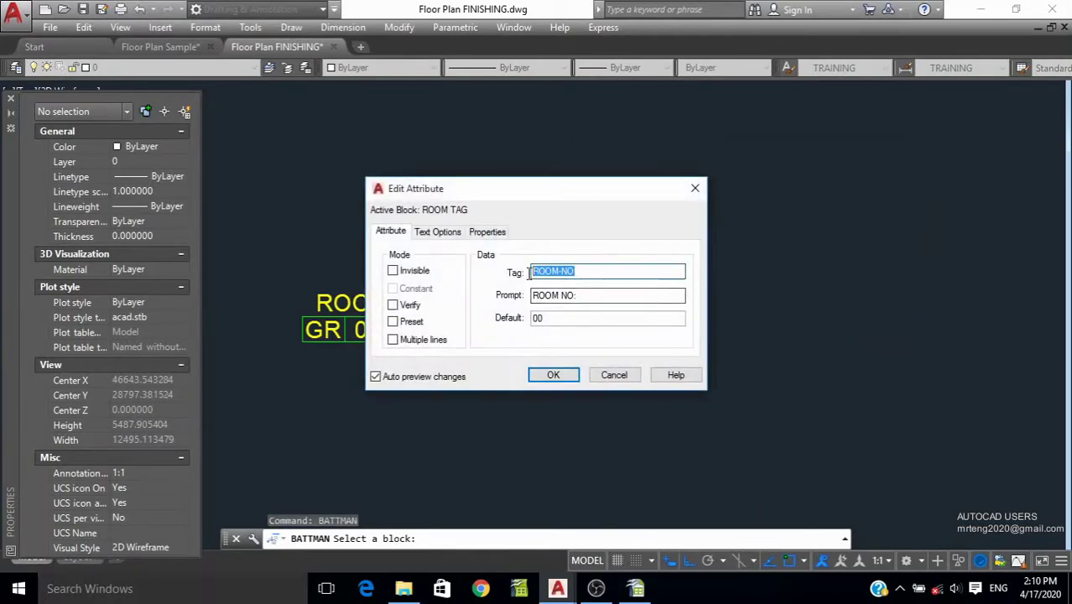
right_click(550, 274)
click(591, 324)
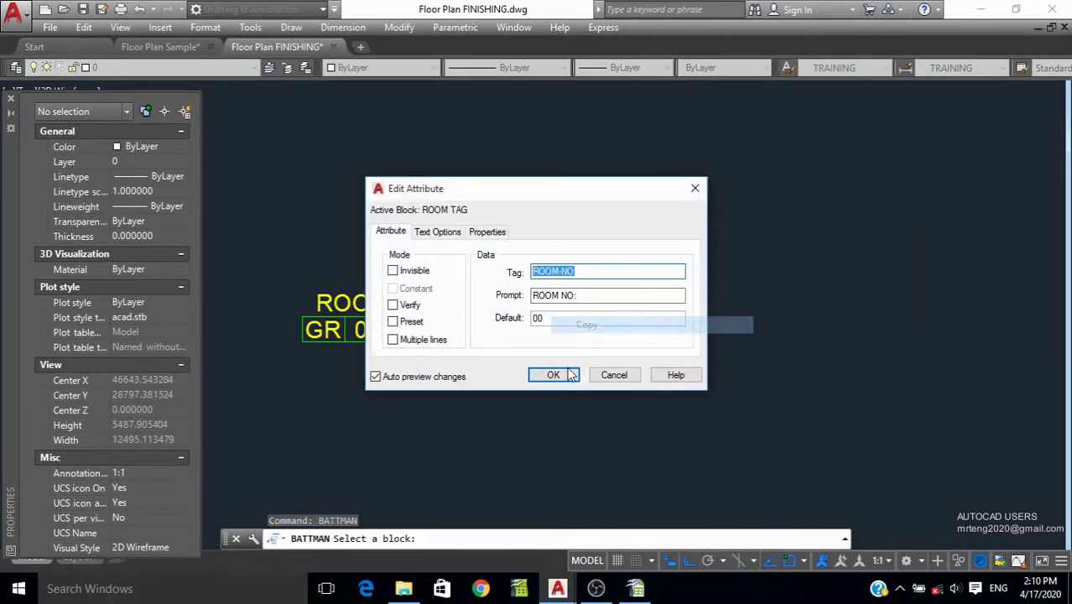
click(549, 374)
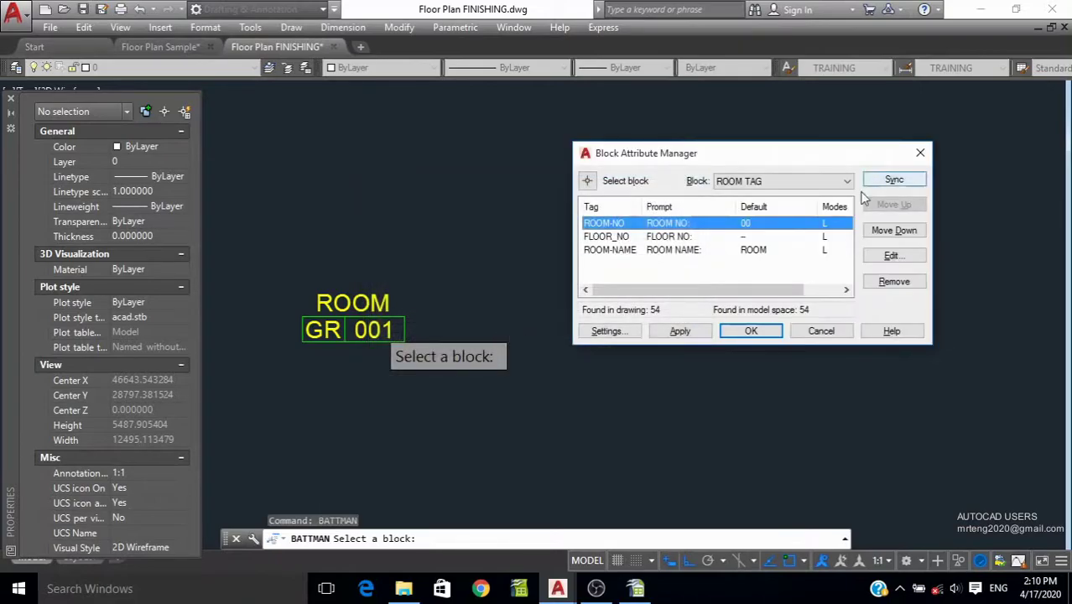
click(609, 187)
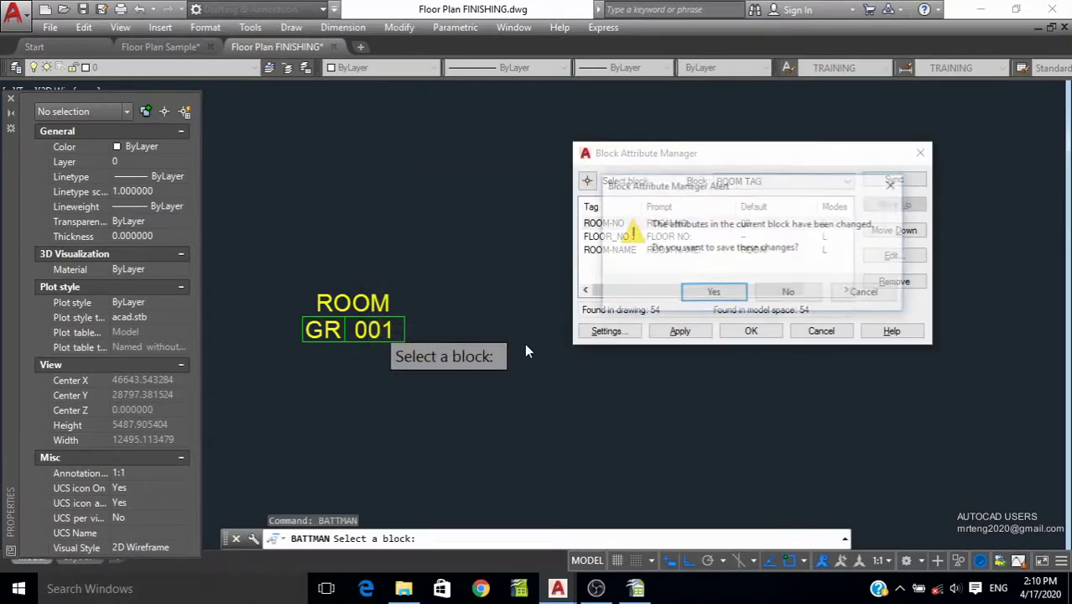
click(789, 295)
scroll(579, 340, down, 3)
scroll(751, 331, up, 8)
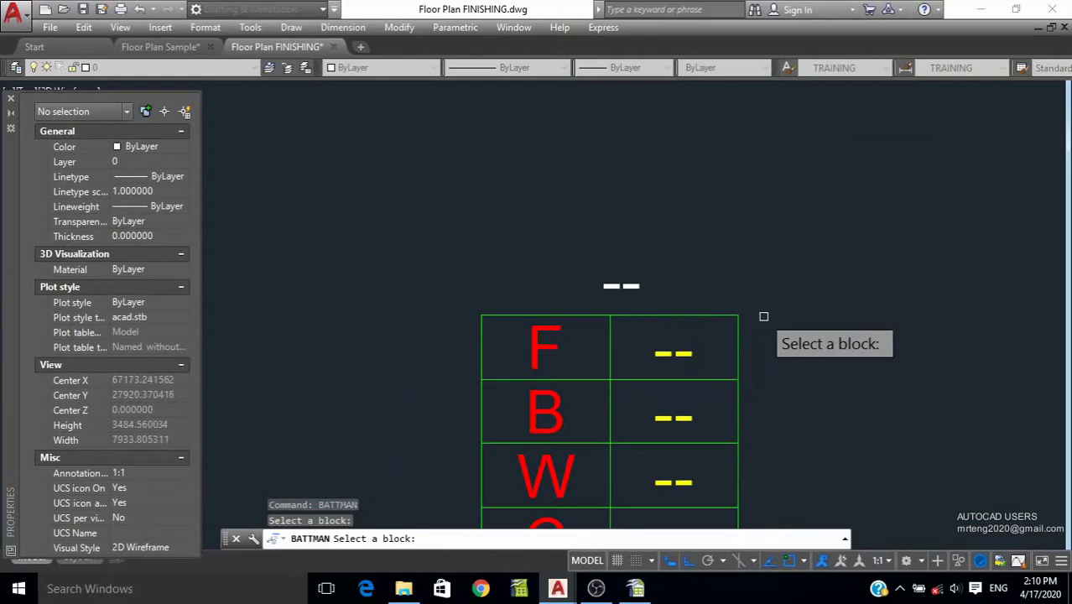
Step: Paste ROOM-NO over the FINISHING TAG block's ROOM_NO attribute tag and apply
click(629, 287)
double_click(637, 273)
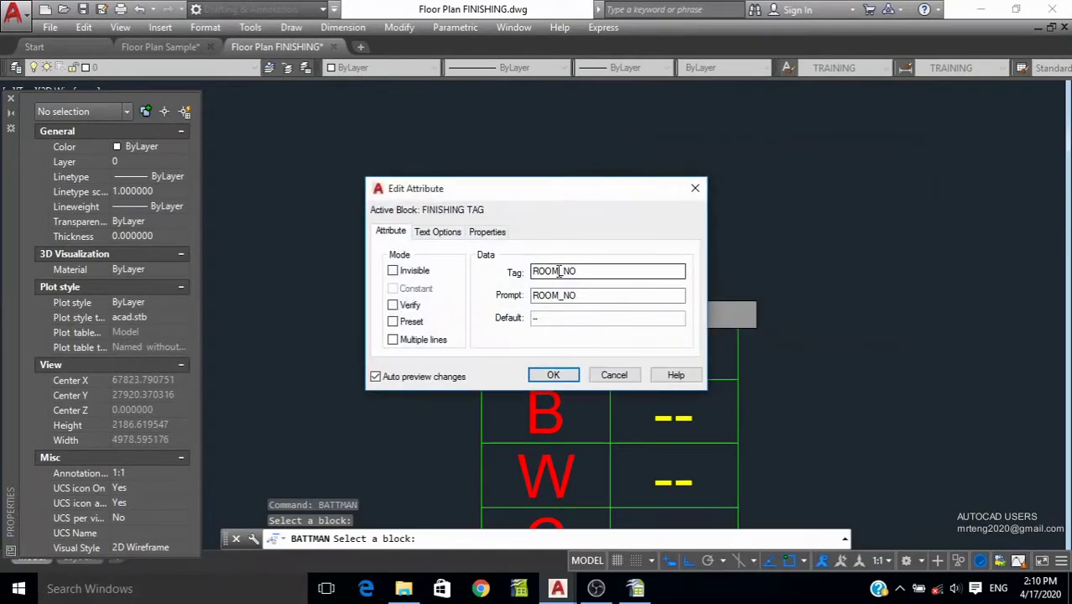
right_click(560, 266)
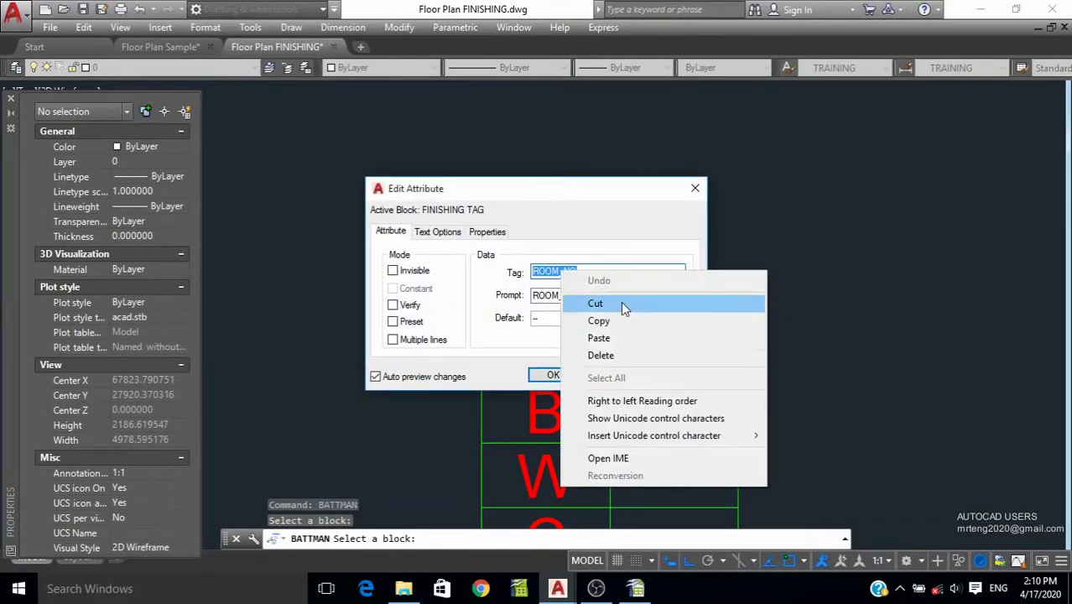
click(587, 337)
click(568, 375)
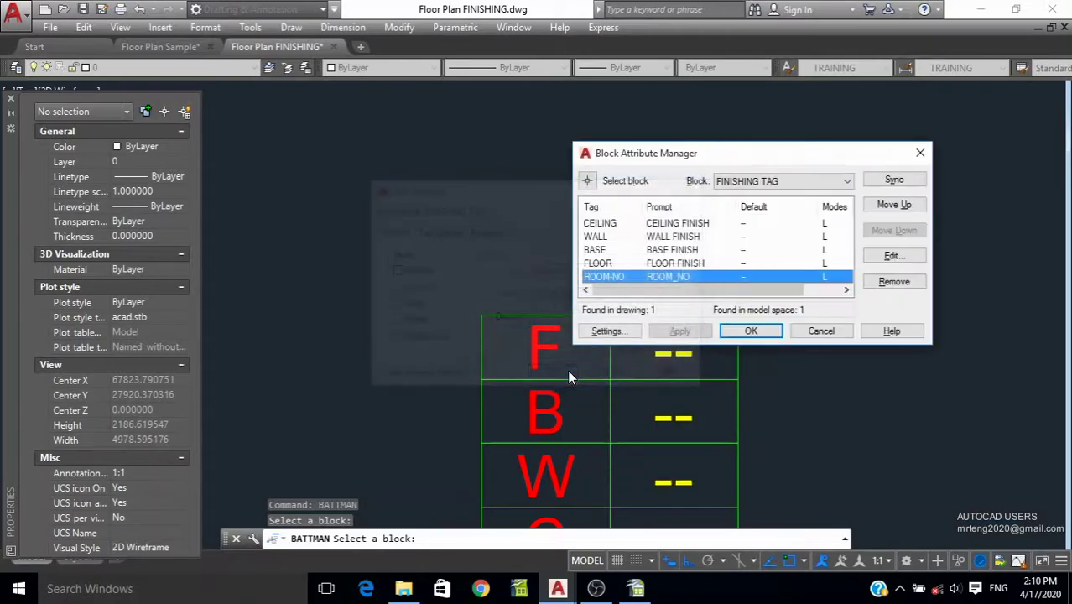
click(760, 332)
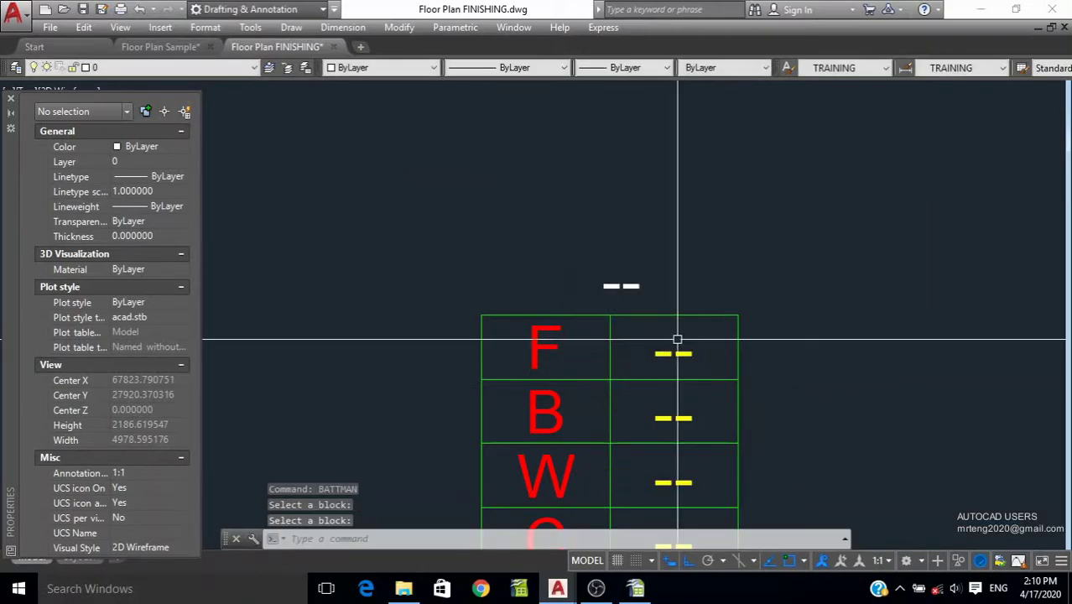
scroll(677, 340, down, 6)
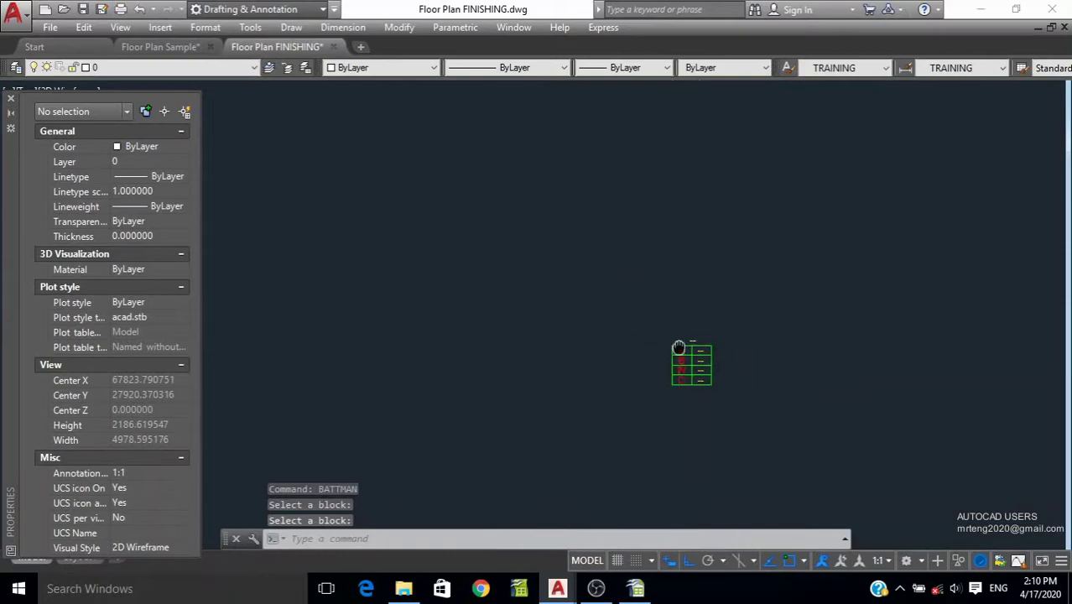
middle_drag(676, 340, 760, 319)
text(BLOC)
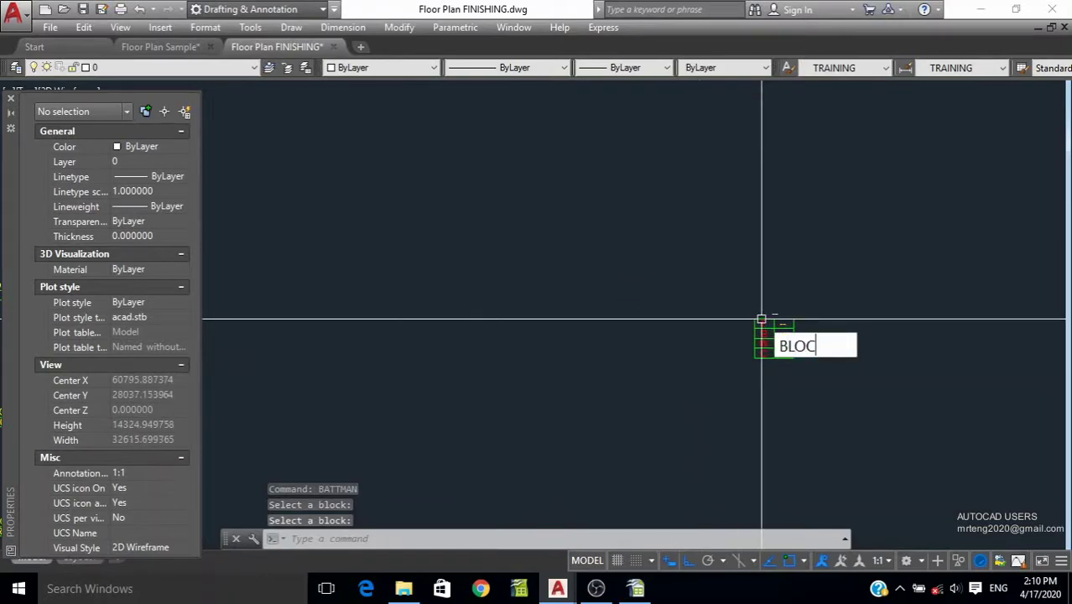
Step: Replace the ROOM TAG blocks with FINISHING TAG via BLOCKREPLACE, purging unused items
text(KREPLACE)
key(Return)
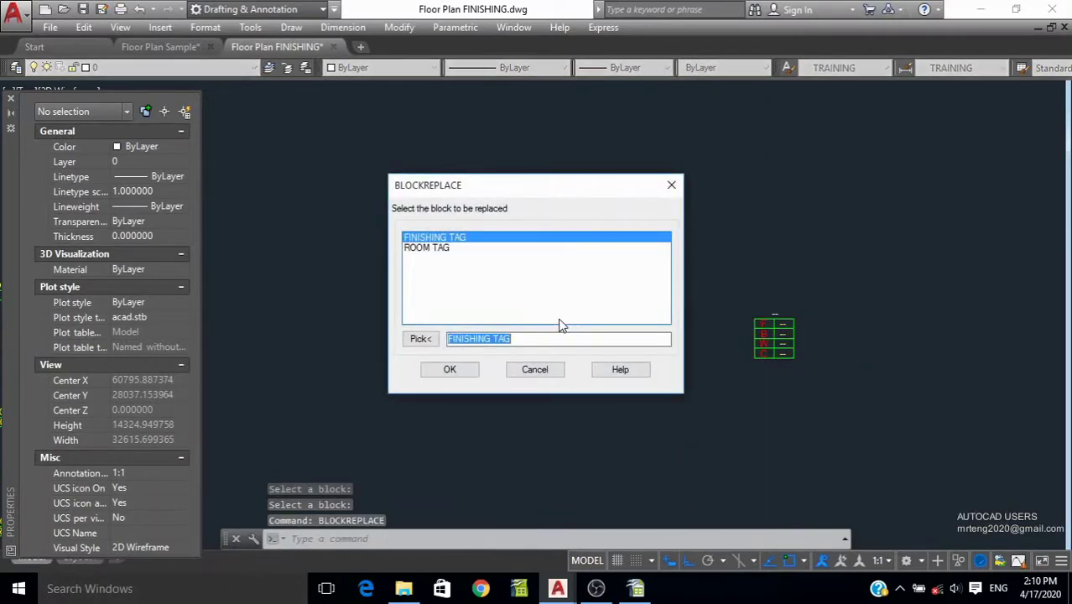
click(429, 250)
click(470, 376)
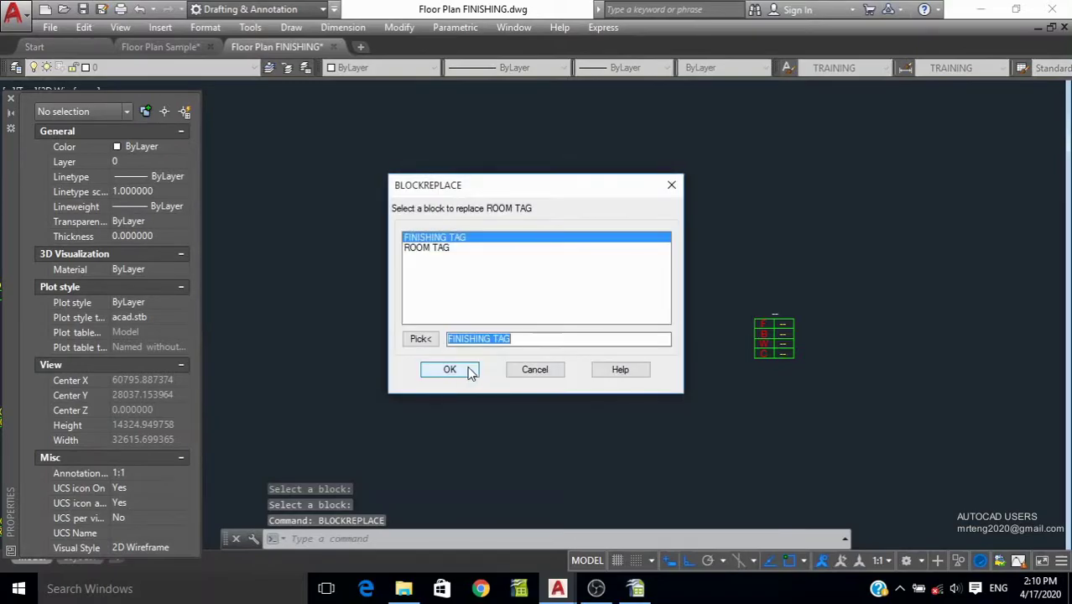
click(456, 370)
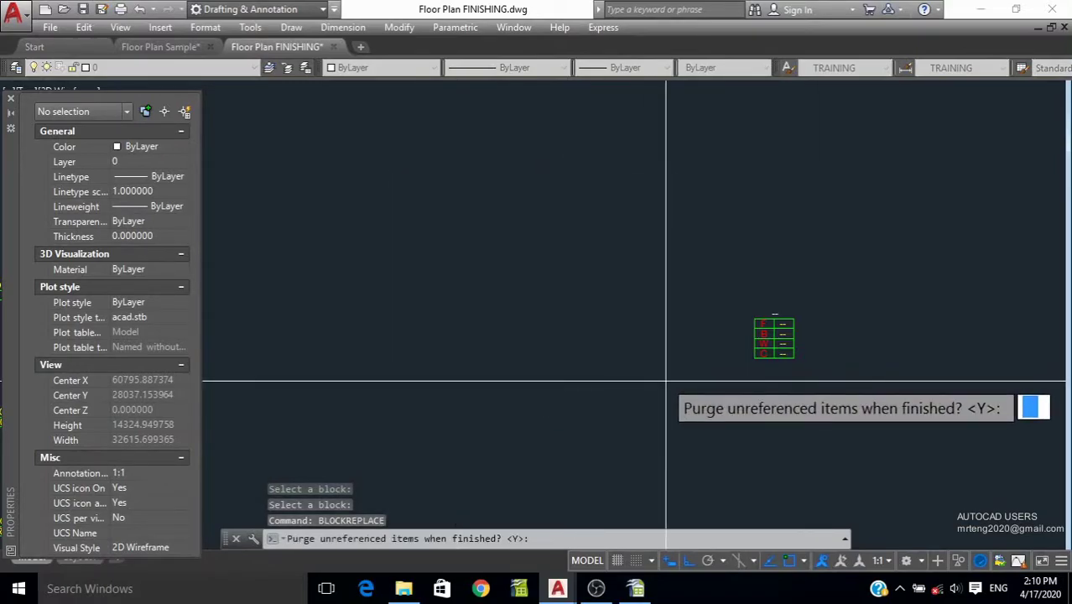
key(Return)
Step: Select all similar FINISHING TAG blocks and set their X scale to 1
scroll(593, 342, down, 3)
drag(593, 342, 710, 293)
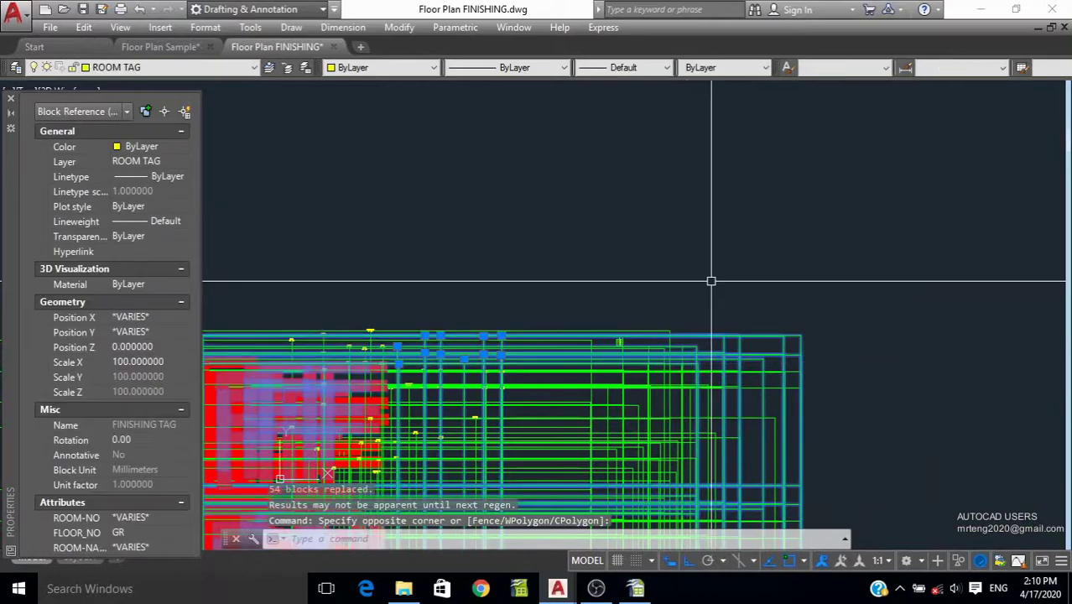
right_click(712, 293)
click(777, 436)
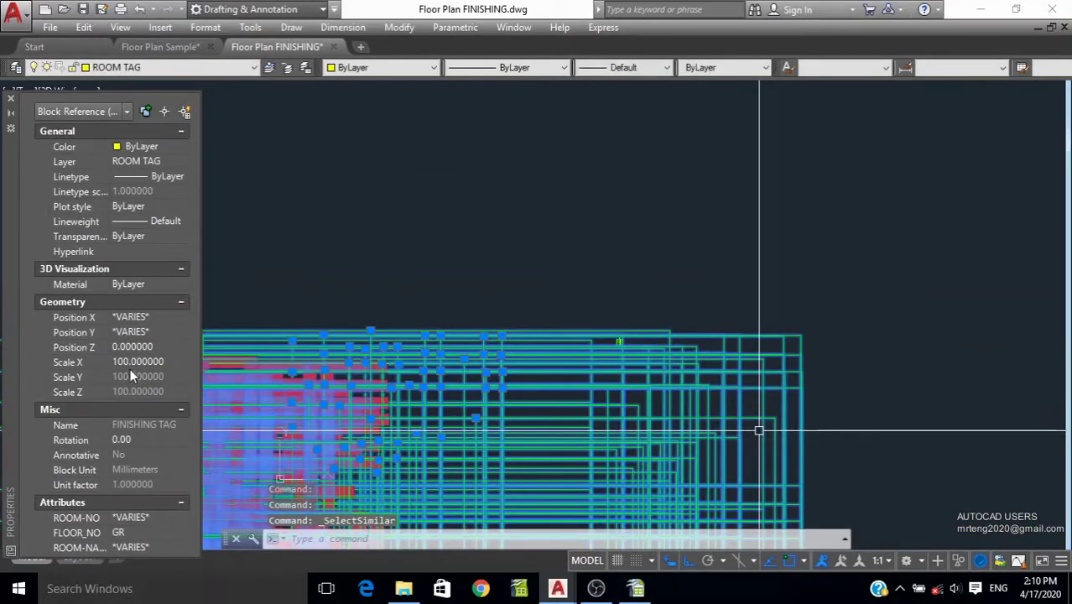
click(134, 362)
text(1.000000)
key(Return)
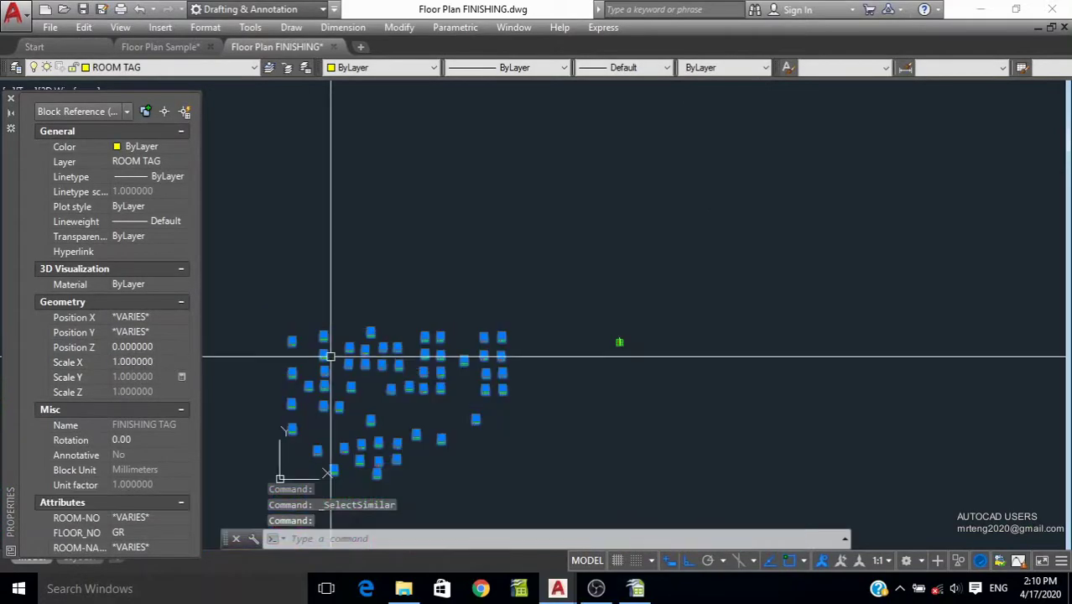
scroll(431, 321, up, 3)
scroll(488, 308, up, 2)
key(Escape)
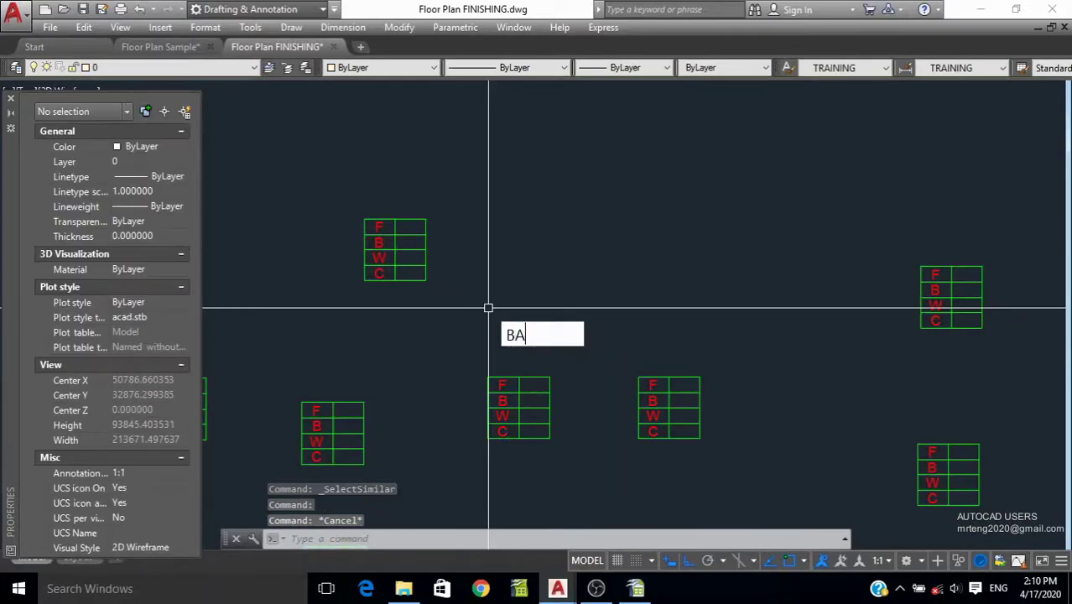
Step: Sync the FINISHING TAG block attributes in BATTMAN so room numbers like 001 and 008 appear
text(MAN)
key(Return)
click(587, 182)
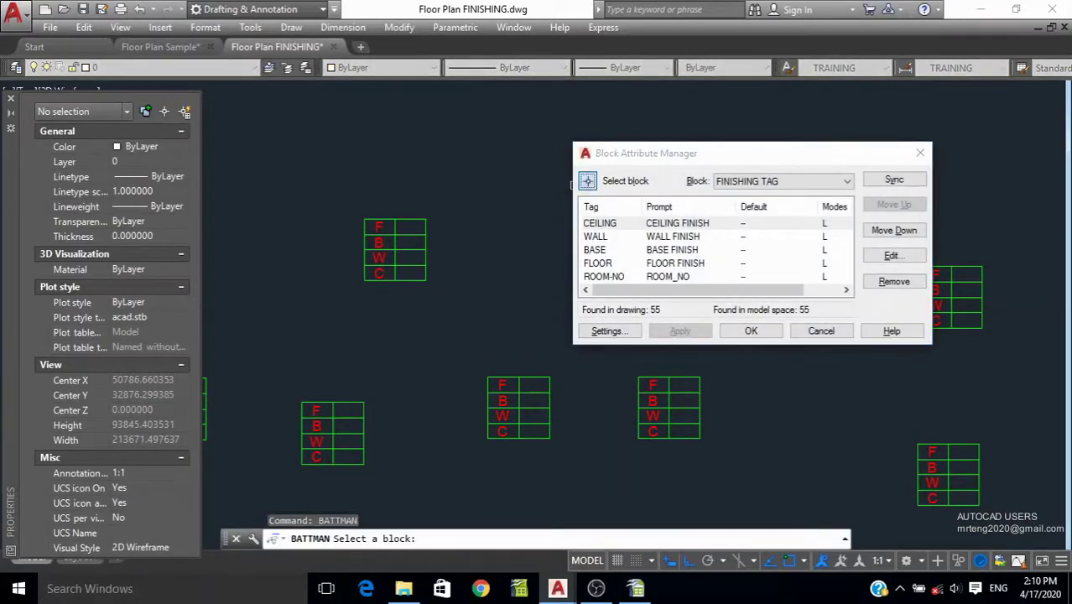
click(950, 293)
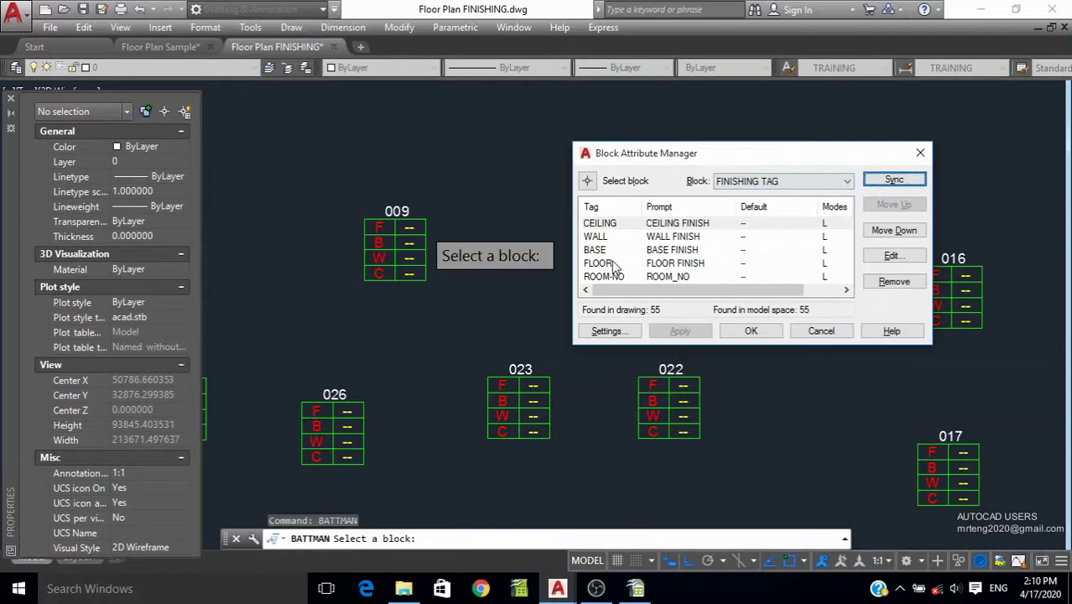
click(750, 331)
scroll(717, 354, down, 5)
scroll(886, 258, up, 7)
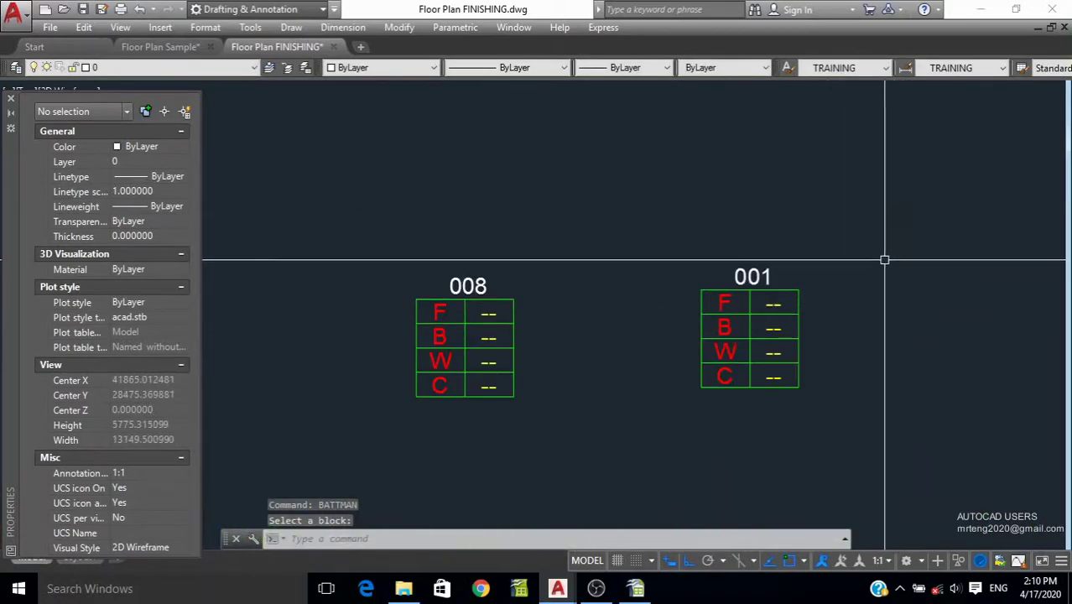
scroll(621, 282, up, 1)
scroll(622, 277, down, 5)
Step: Move the plan's tag blocks onto the FINISHING TAG layer
key(Escape)
key(Escape)
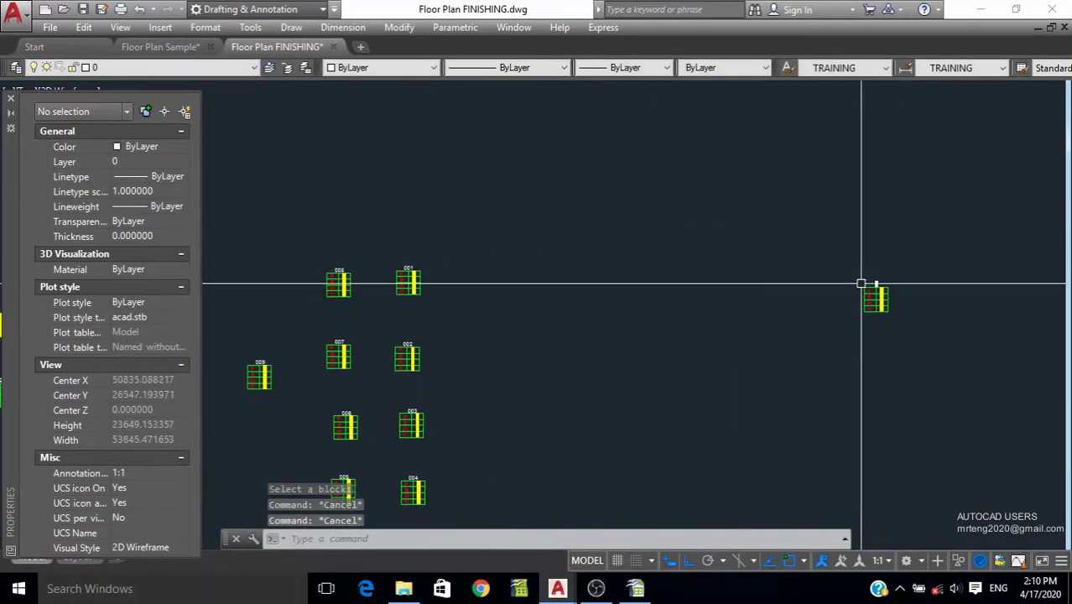
drag(861, 284, 896, 317)
key(Escape)
middle_click(651, 352)
middle_click(650, 352)
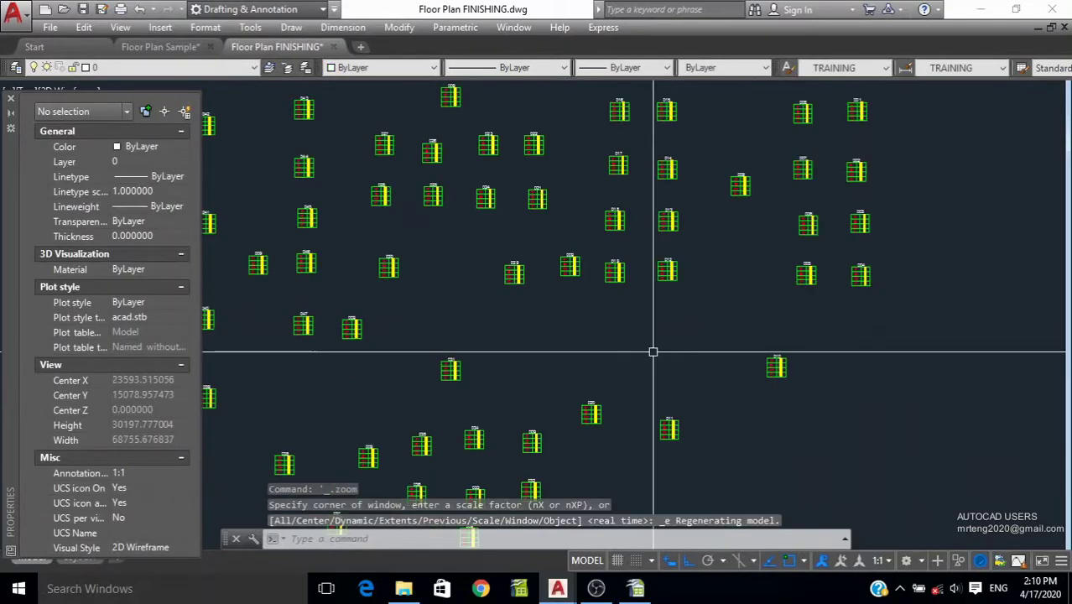
drag(894, 188, 665, 306)
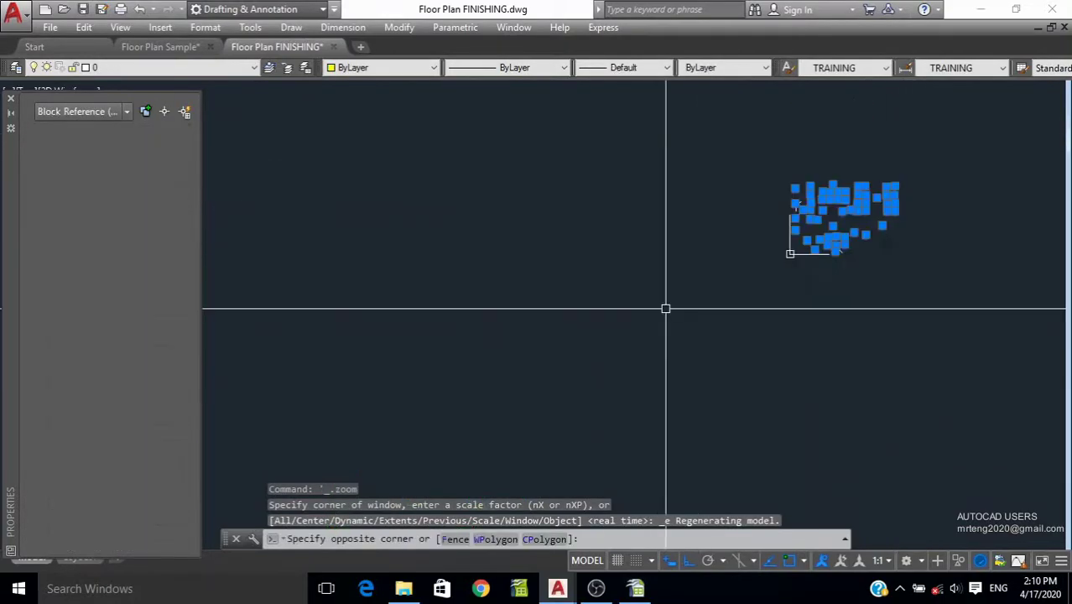
click(233, 69)
click(168, 100)
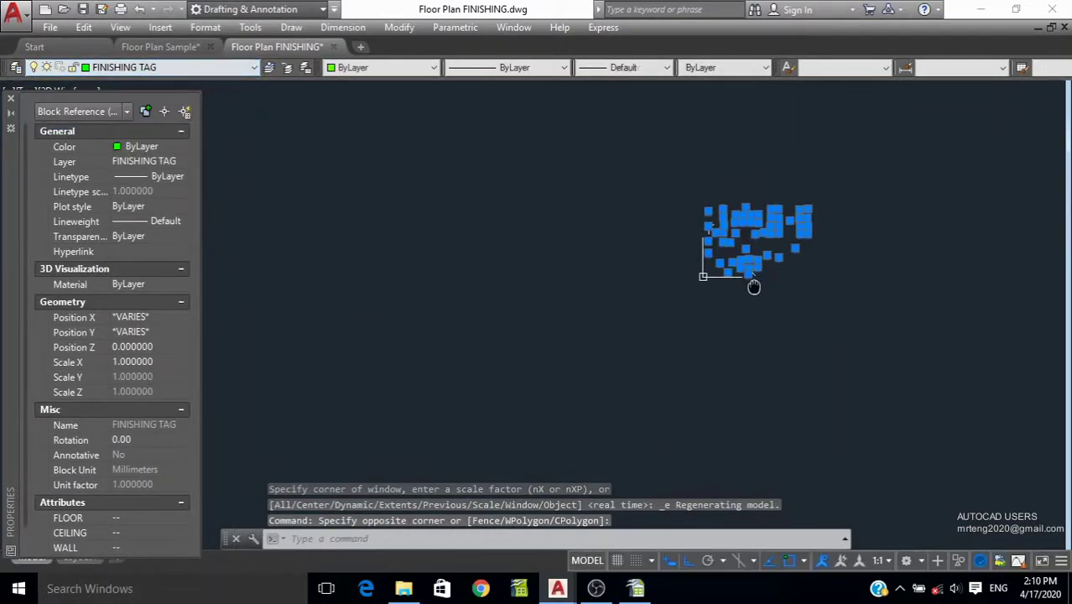
scroll(432, 331, up, 3)
key(Escape)
key(Escape)
Step: Select every FINISHING TAG block in the drawing using Select Similar
scroll(432, 331, up, 3)
scroll(527, 341, up, 2)
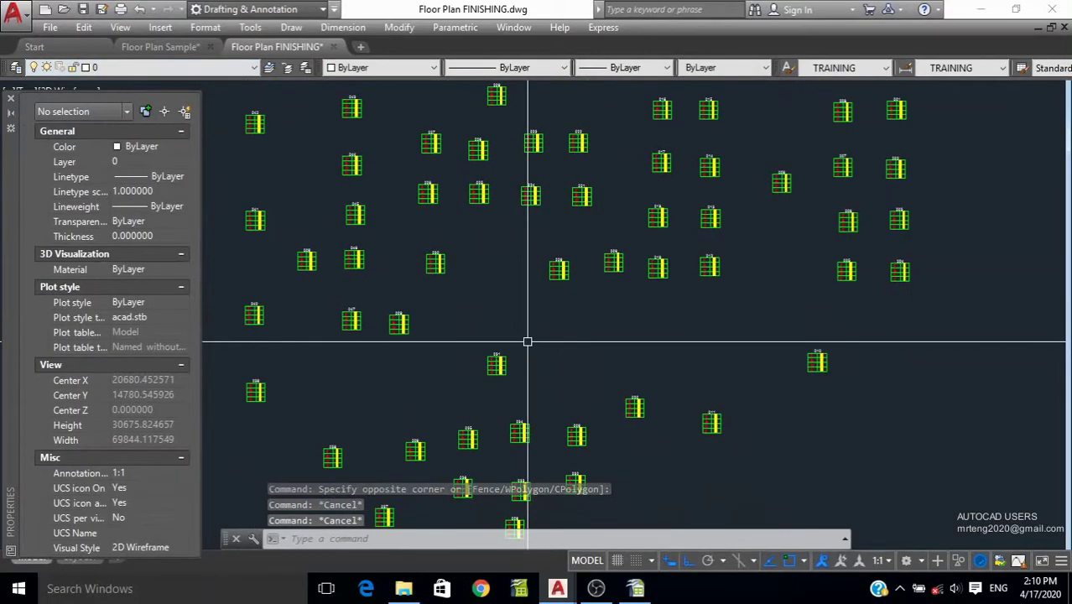
middle_drag(749, 288, 714, 316)
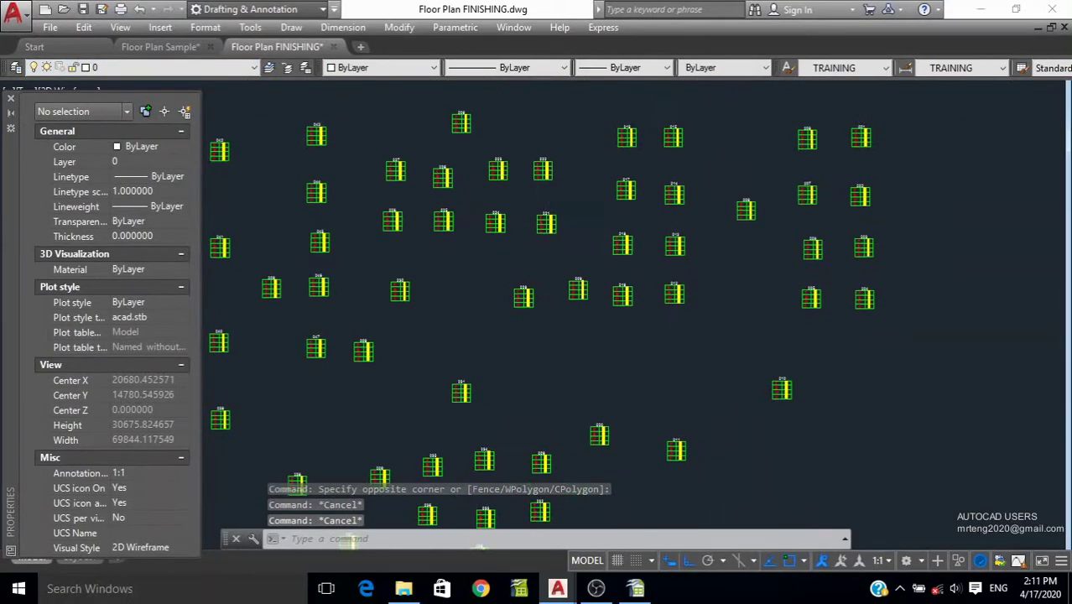
click(862, 137)
right_click(898, 138)
click(951, 435)
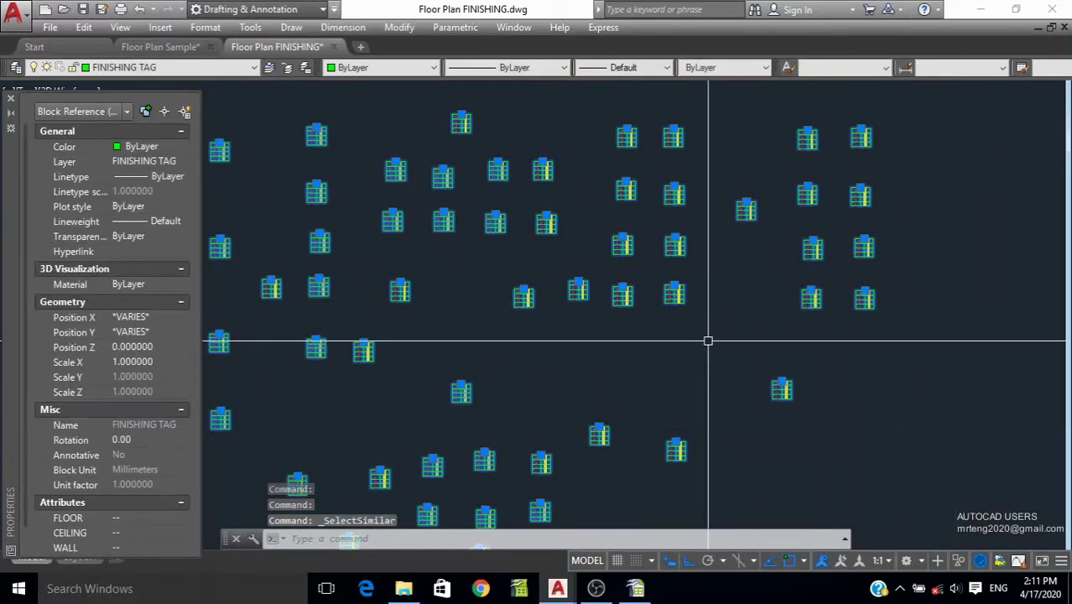
Step: Export the selected tags' attributes with ATTOUT to Floor Plan FINISHING.txt, then view the autocad folder
text(ATT)
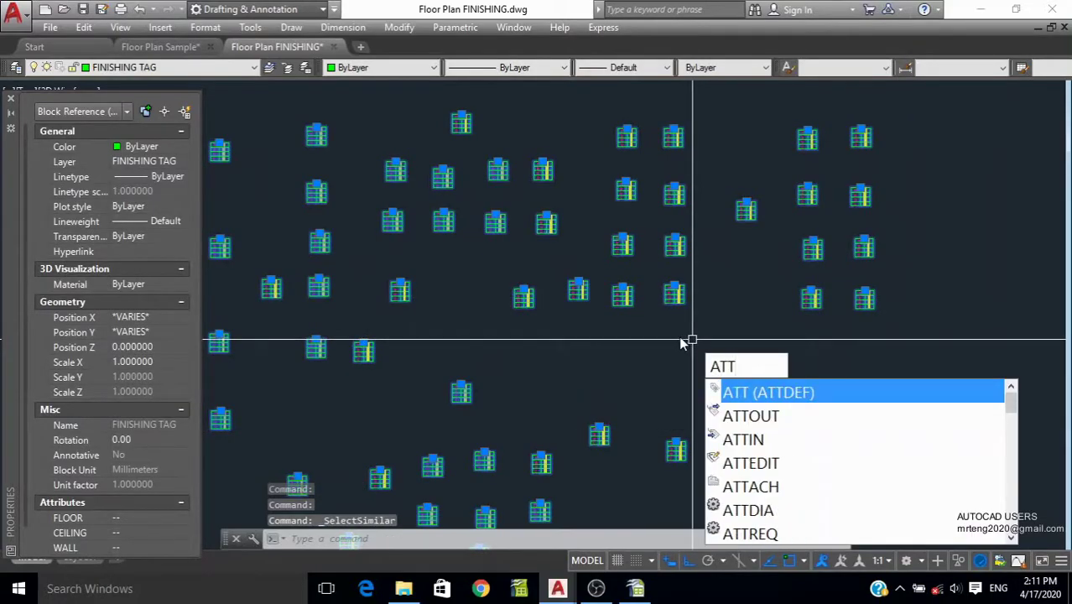
key(Down)
key(Return)
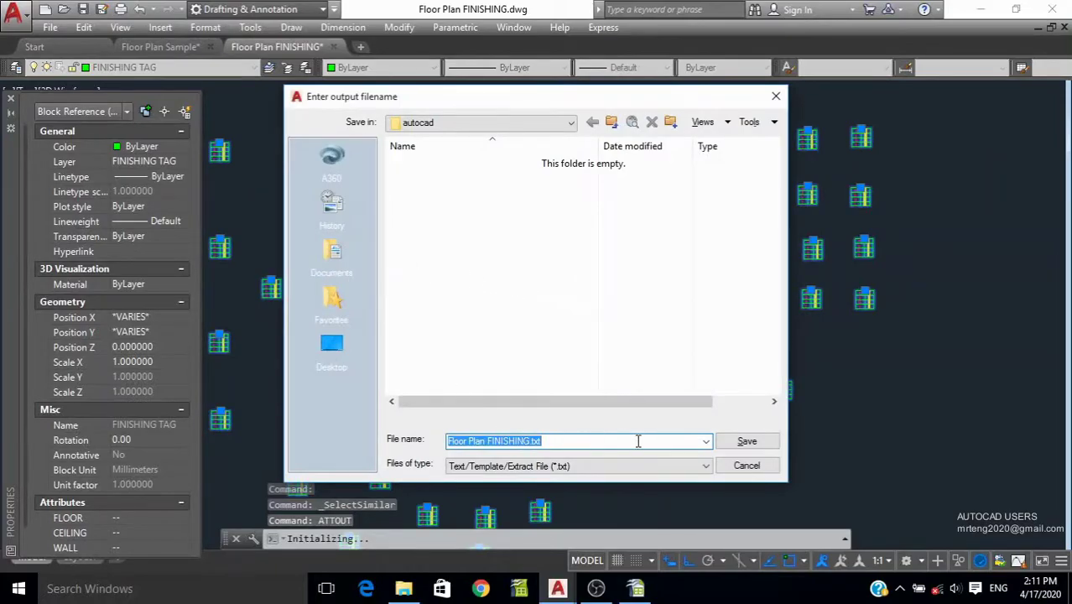
click(743, 441)
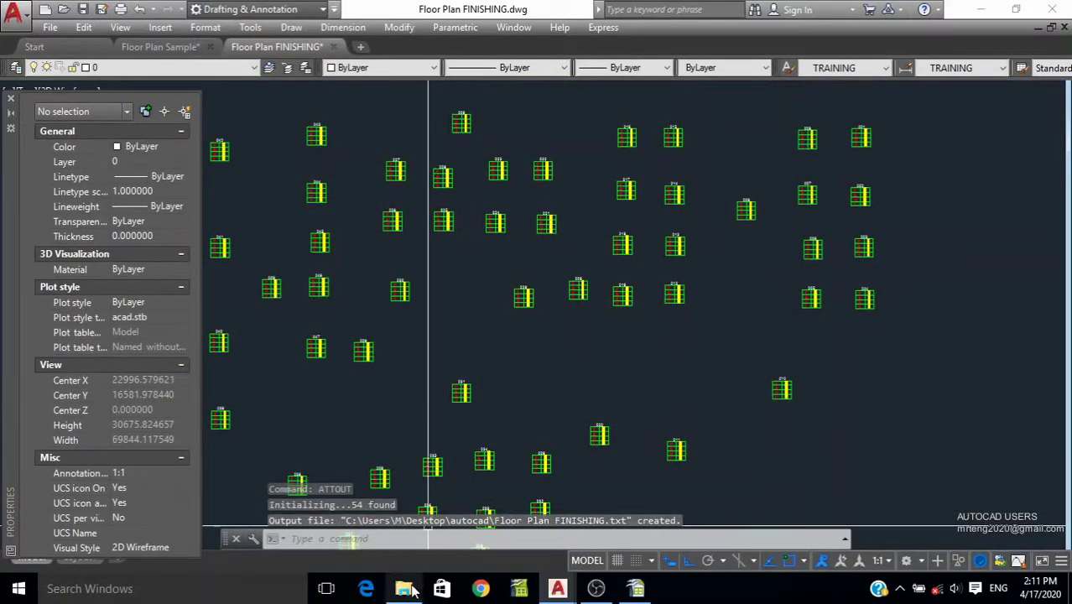
click(411, 592)
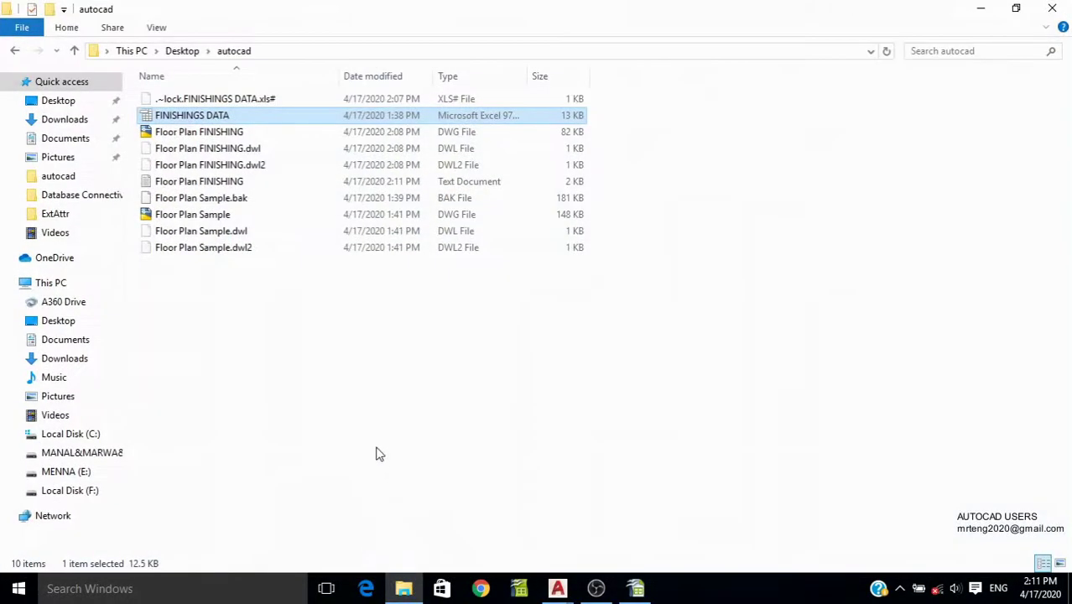
Step: Copy the full contents of Floor Plan FINISHING.txt from Notepad and bring up the blank Calc sheet
double_click(207, 185)
key(ctrl+a)
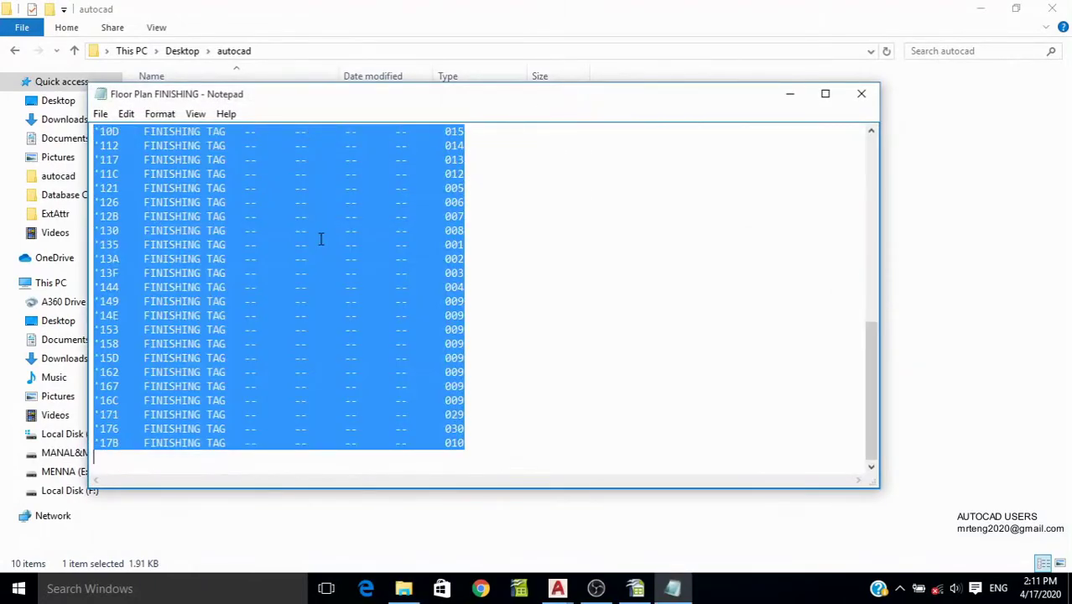
right_click(321, 239)
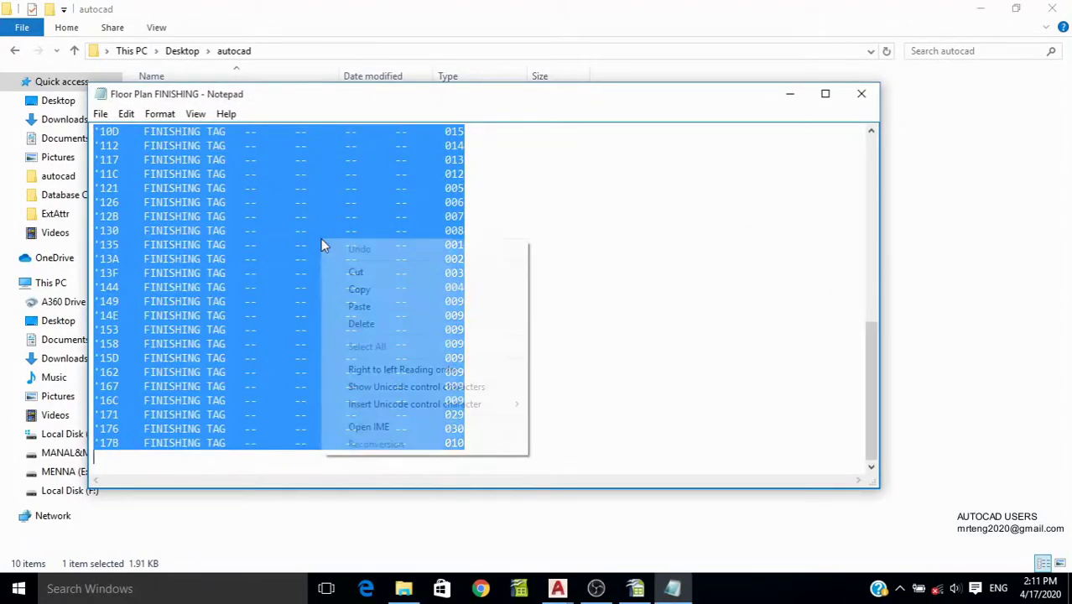
click(399, 290)
click(519, 588)
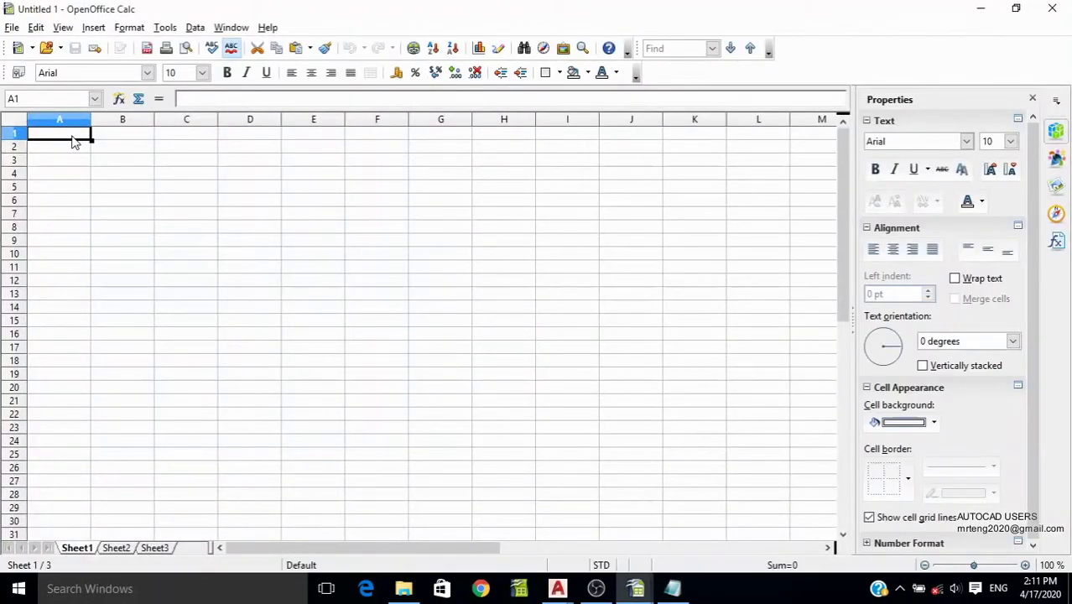
Step: Paste the tag table at A1, importing columns BLOCKNAME through ROOM-NO as Text
right_click(74, 141)
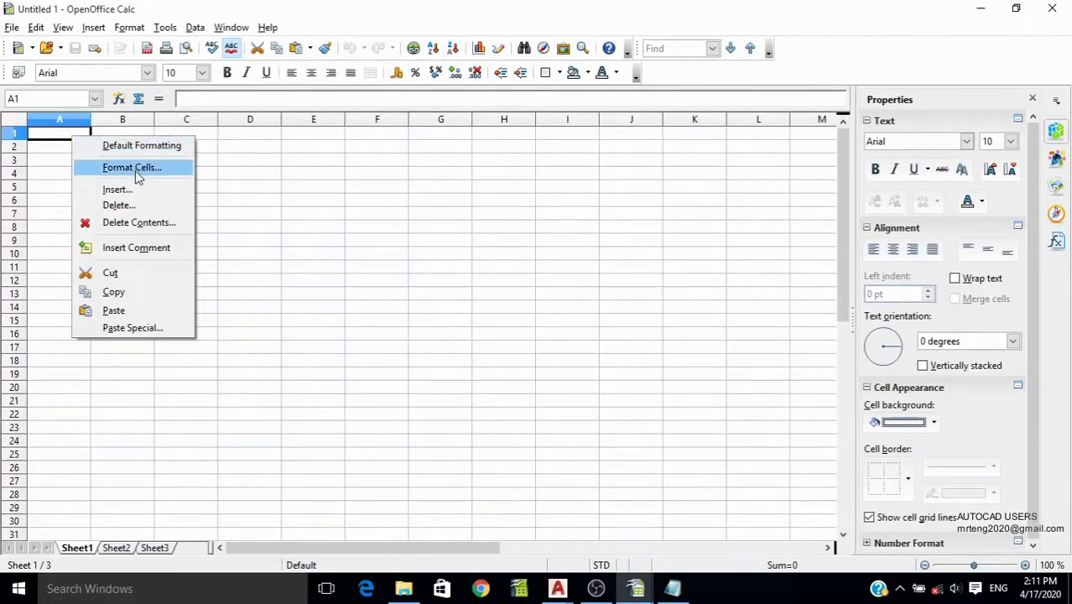
click(136, 306)
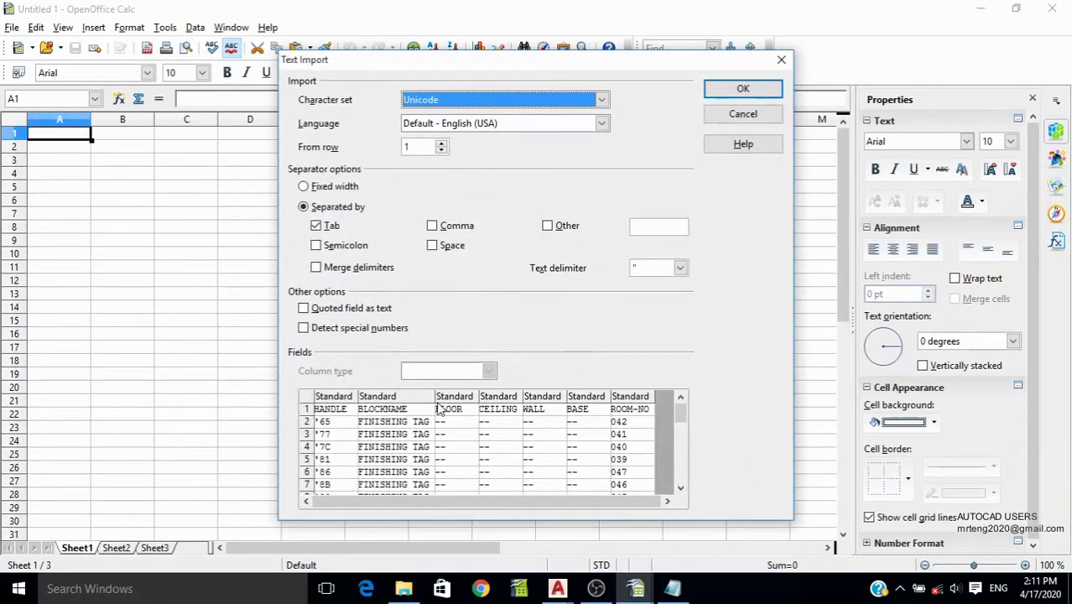
click(388, 401)
click(578, 404)
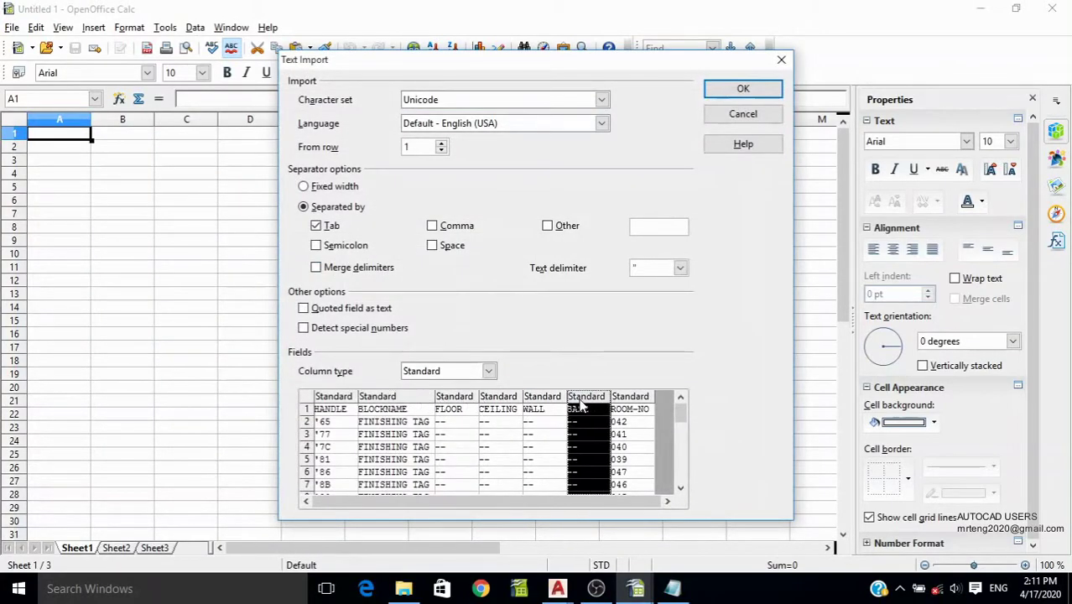
click(401, 402)
shift+click(631, 401)
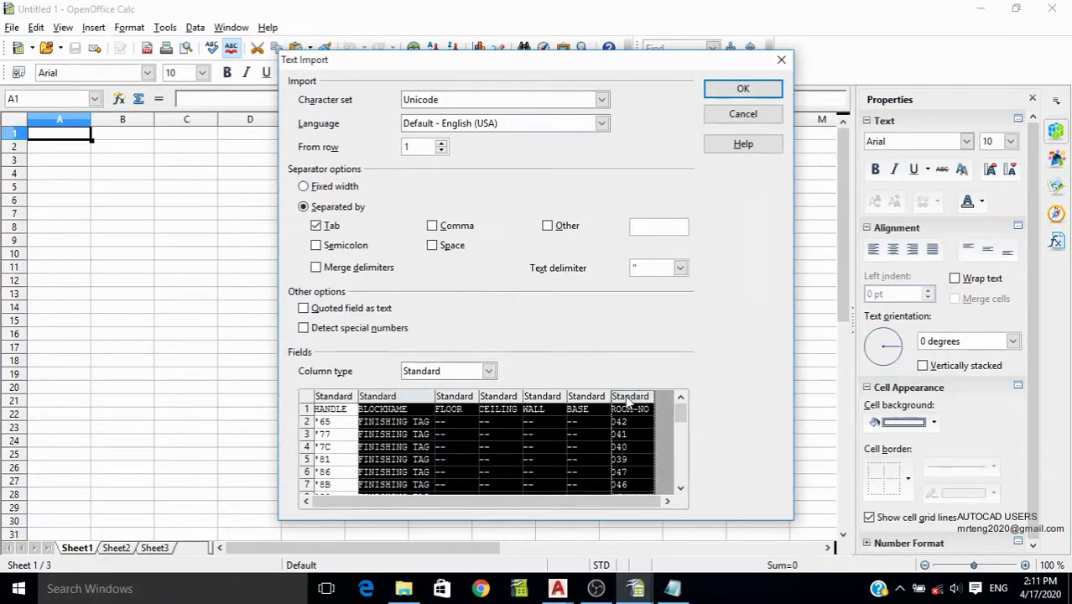
click(445, 372)
click(443, 397)
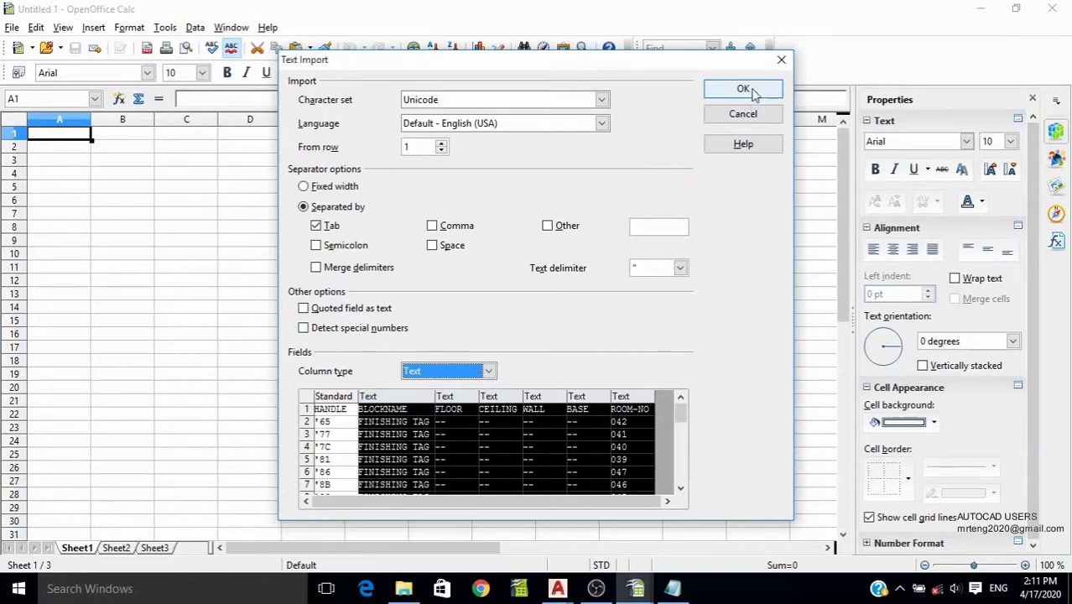
click(743, 90)
Step: Widen column B to fit FINISHING TAG and select the room numbers G2:G55
drag(154, 114, 187, 117)
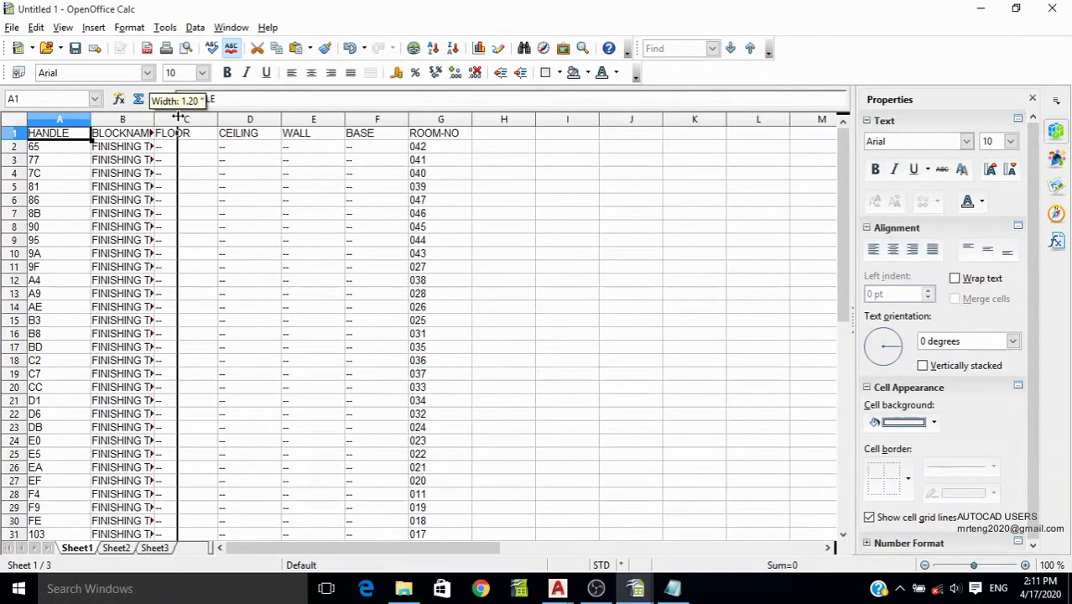
click(607, 338)
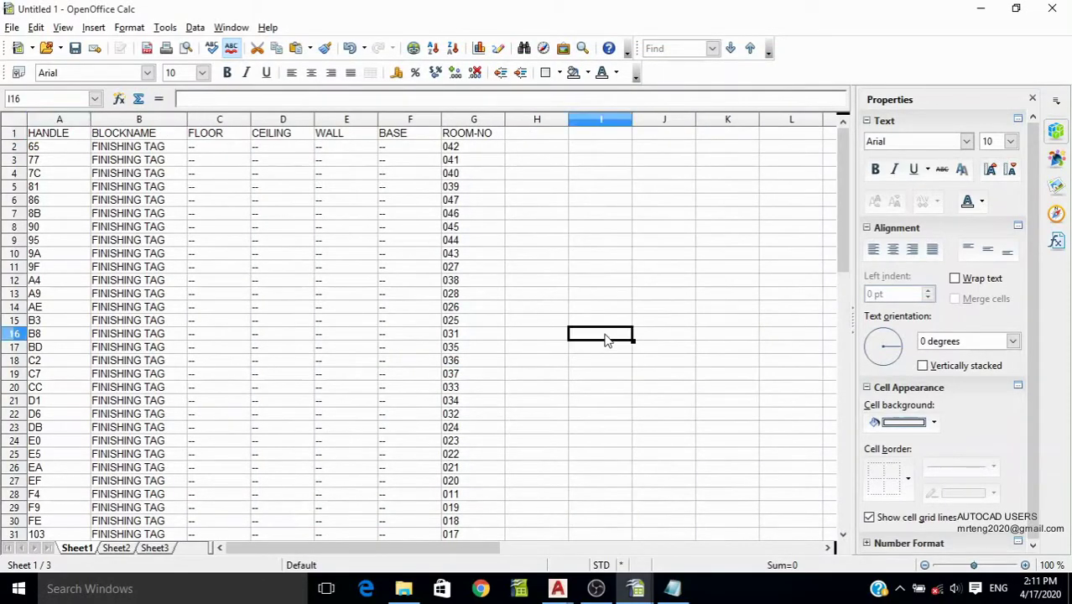
click(472, 149)
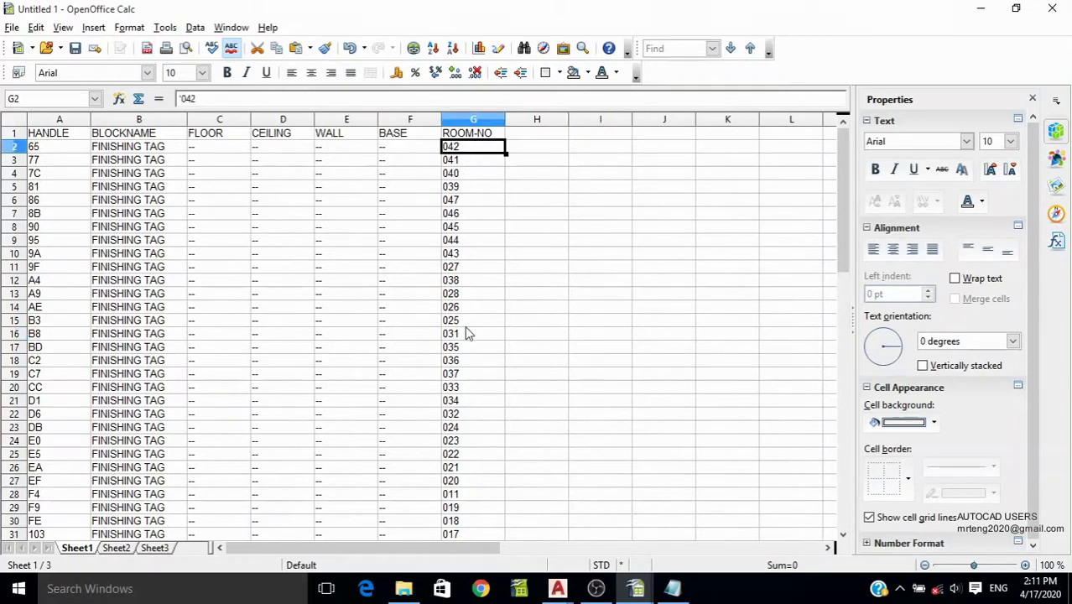
drag(473, 168, 496, 562)
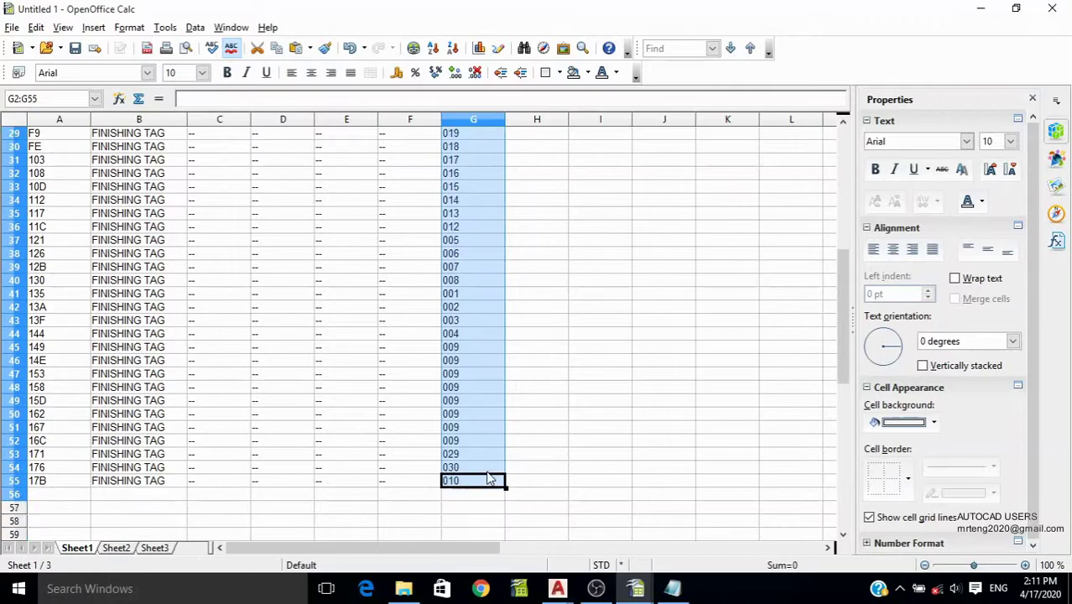
drag(495, 562, 487, 477)
scroll(498, 283, up, 8)
scroll(498, 283, up, 2)
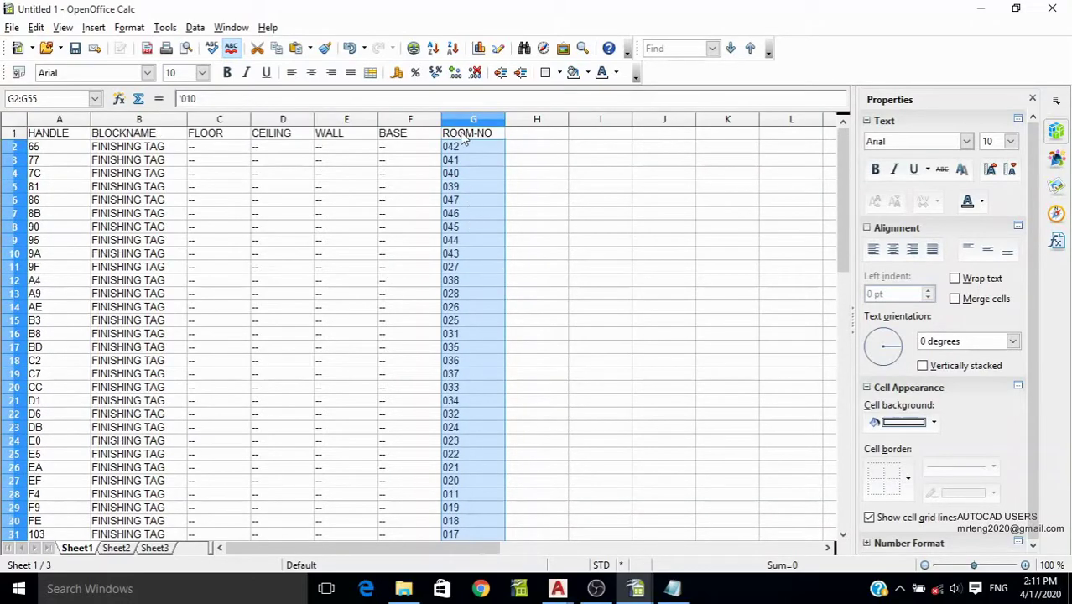
Step: Sort the whole table ascending by ROOM-NO, extending the selection beyond column G
click(195, 28)
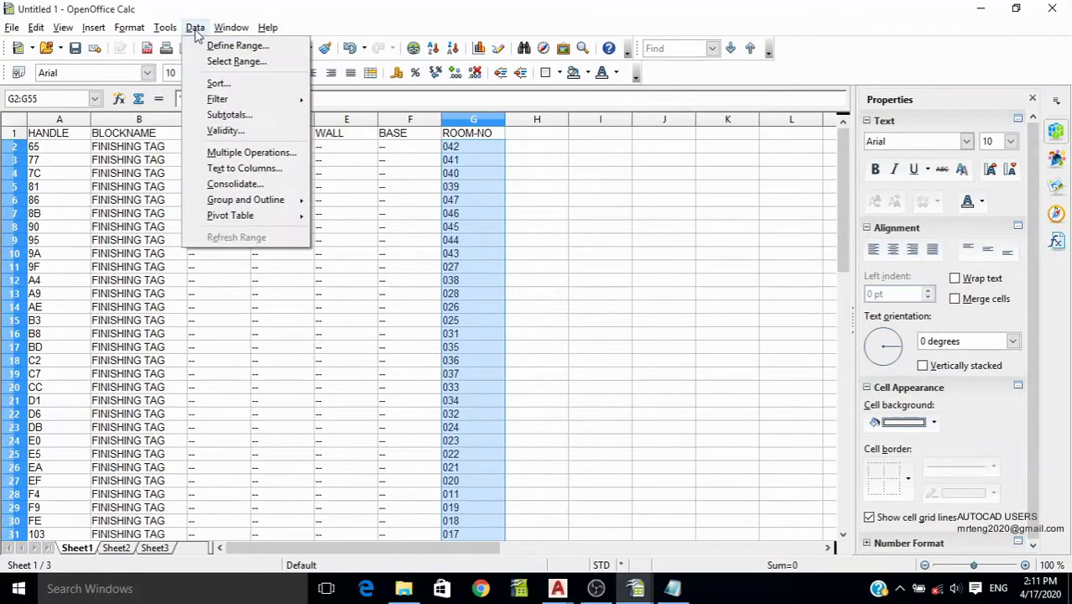
click(217, 81)
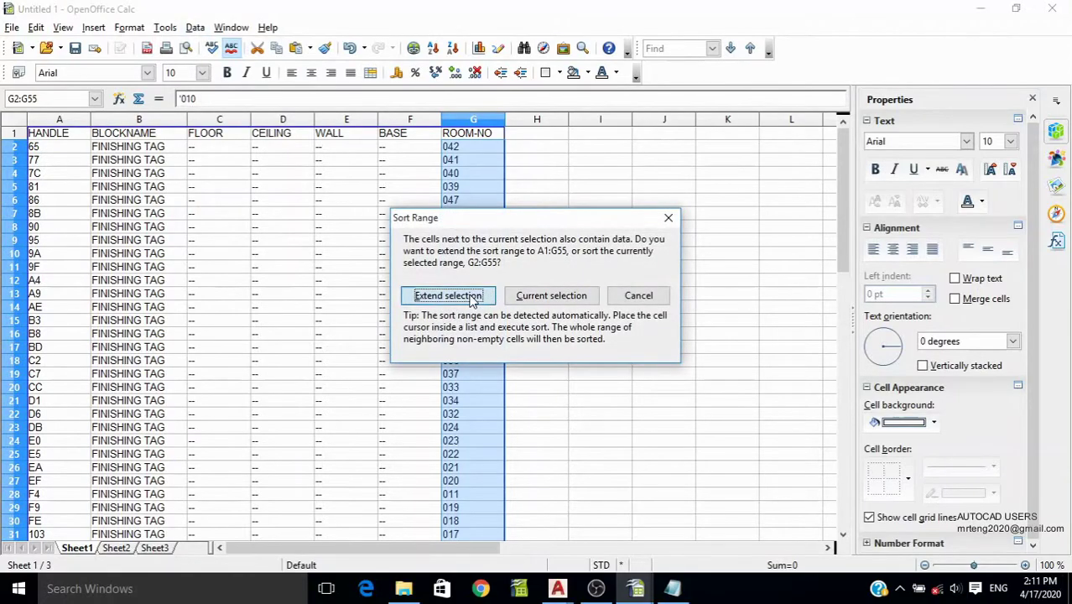
click(437, 294)
click(581, 479)
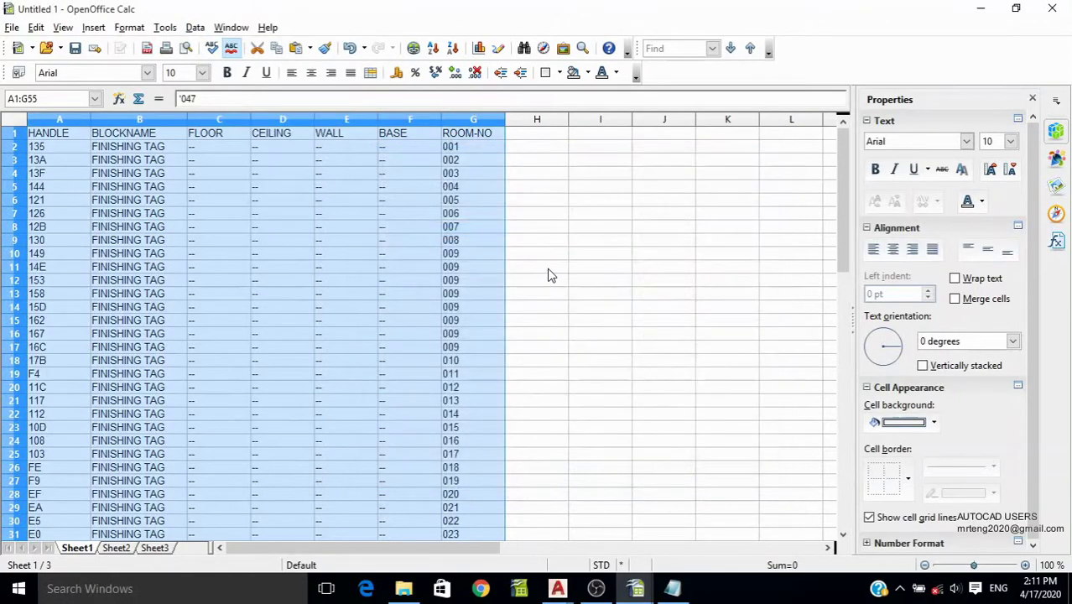
click(614, 362)
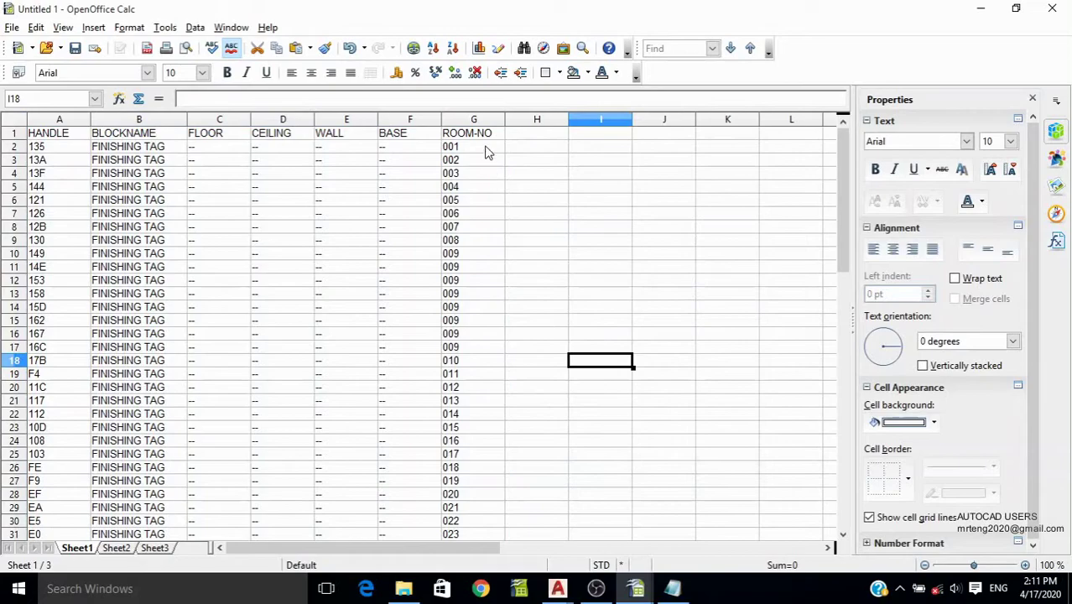
drag(486, 152, 486, 304)
drag(469, 242, 469, 339)
click(610, 319)
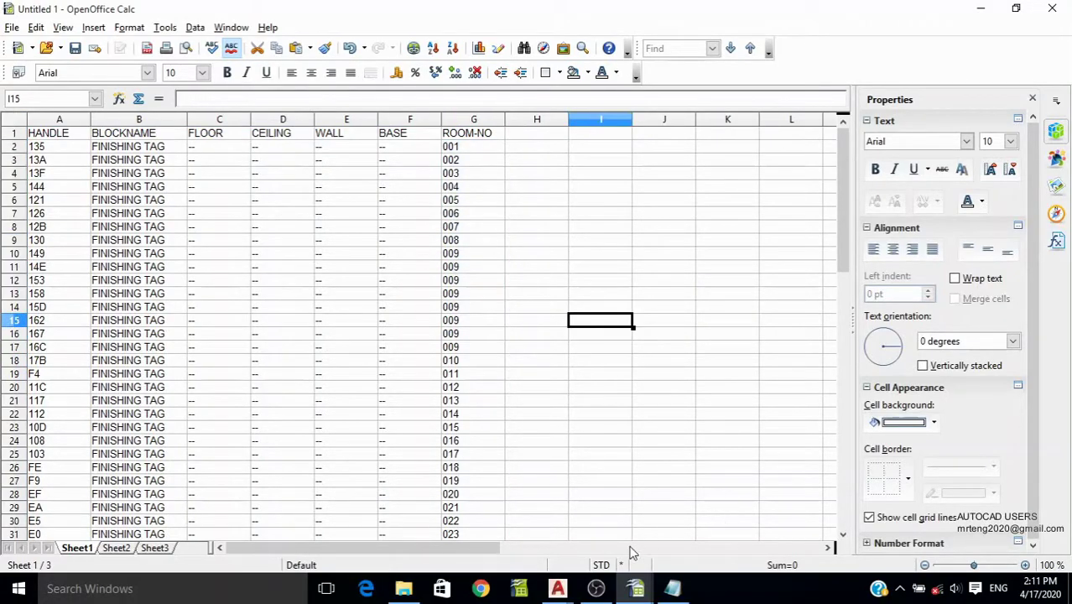
mouse_move(635, 589)
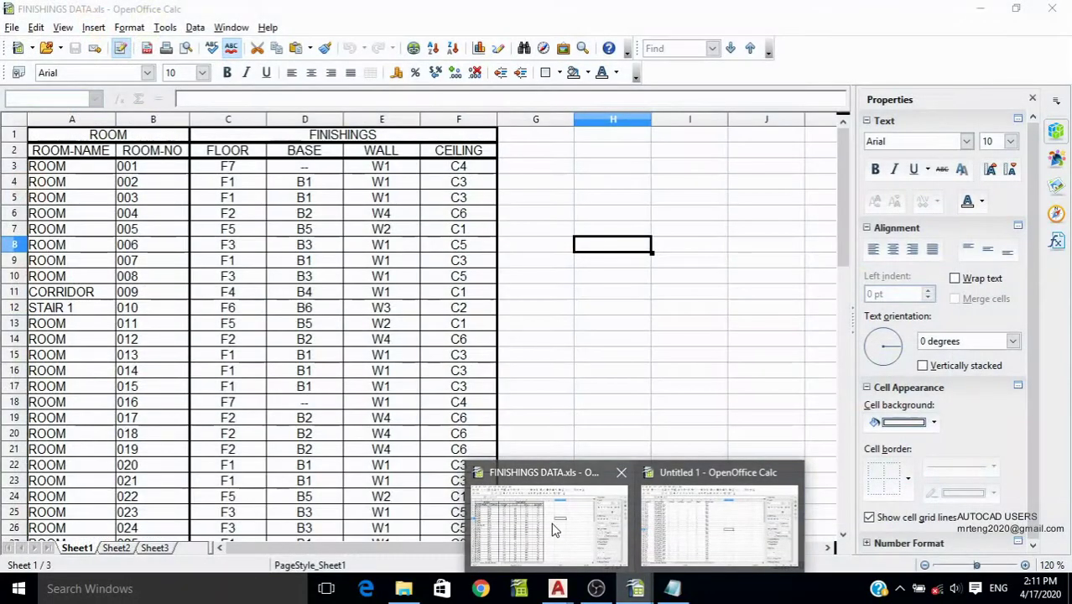
Step: Copy the room finishing rows 3–49 from FINISHINGS DATA.xls
click(553, 530)
mouse_move(52, 168)
mouse_down()
mouse_move(371, 351)
mouse_move(453, 446)
mouse_up()
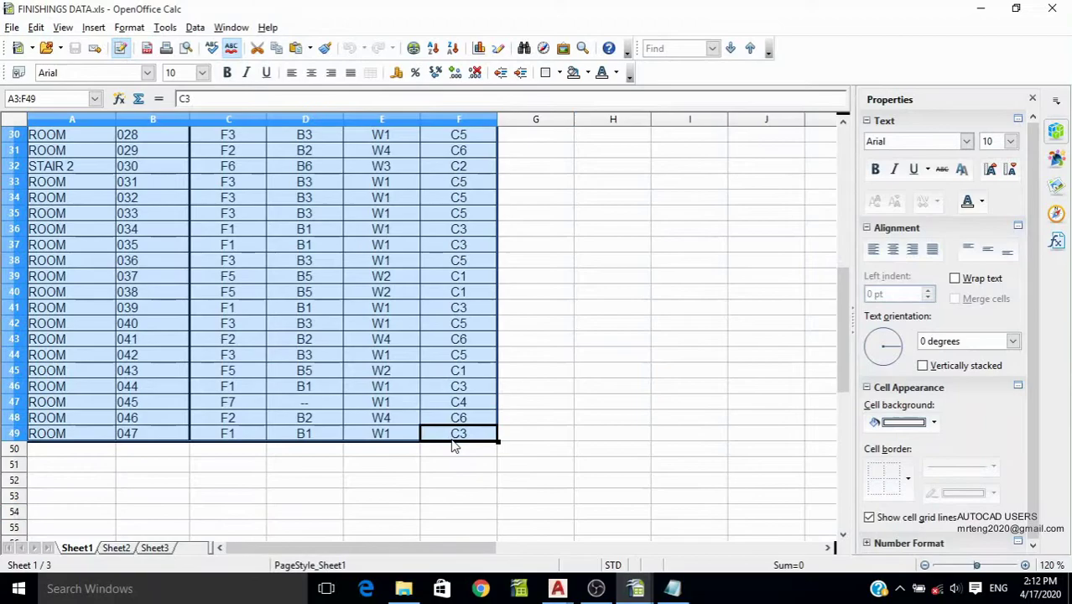
scroll(123, 196, up, 9)
scroll(124, 196, up, 1)
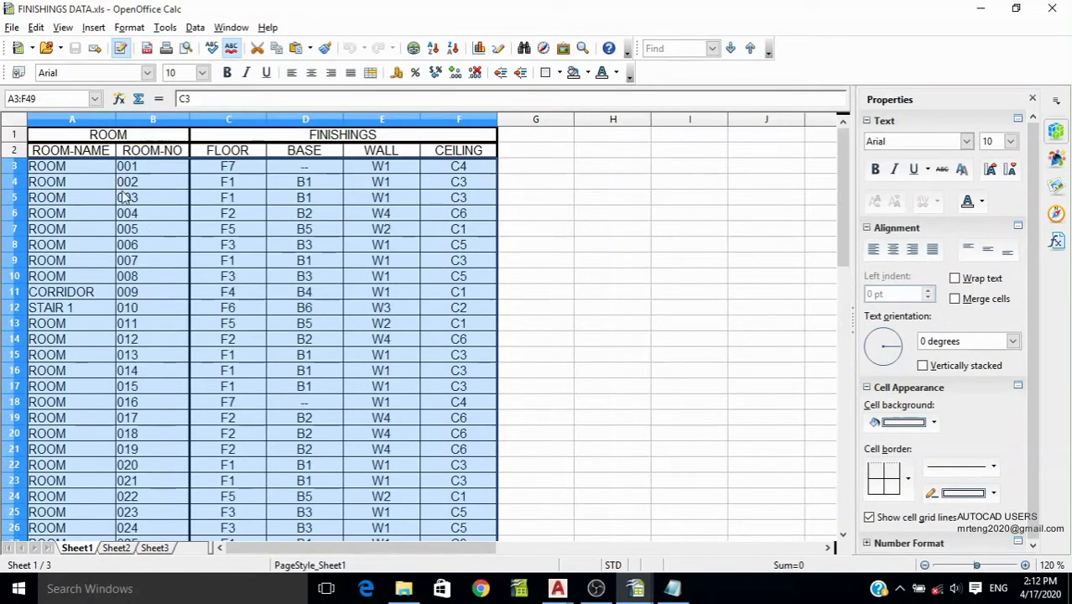
right_click(67, 170)
click(145, 321)
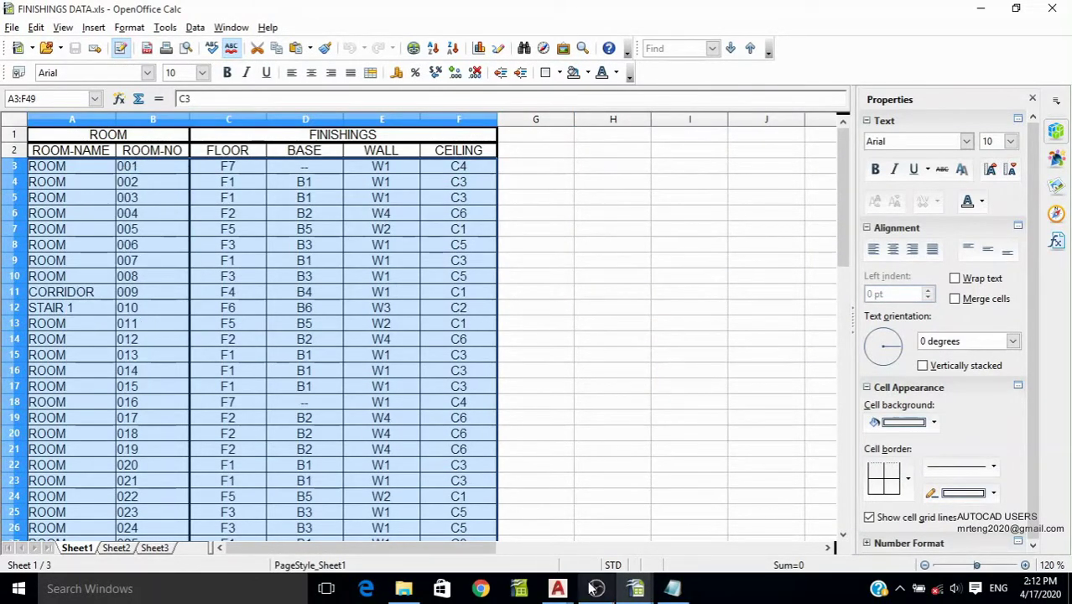
Step: Switch to the Untitled 1 sheet and bring up paste options at cell I2
click(635, 589)
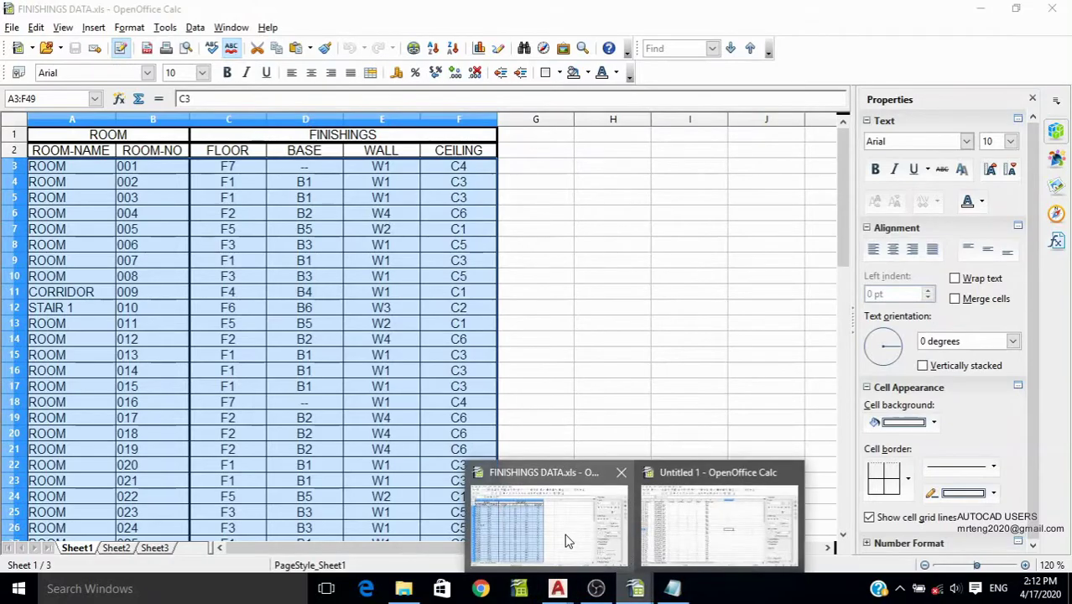
click(681, 528)
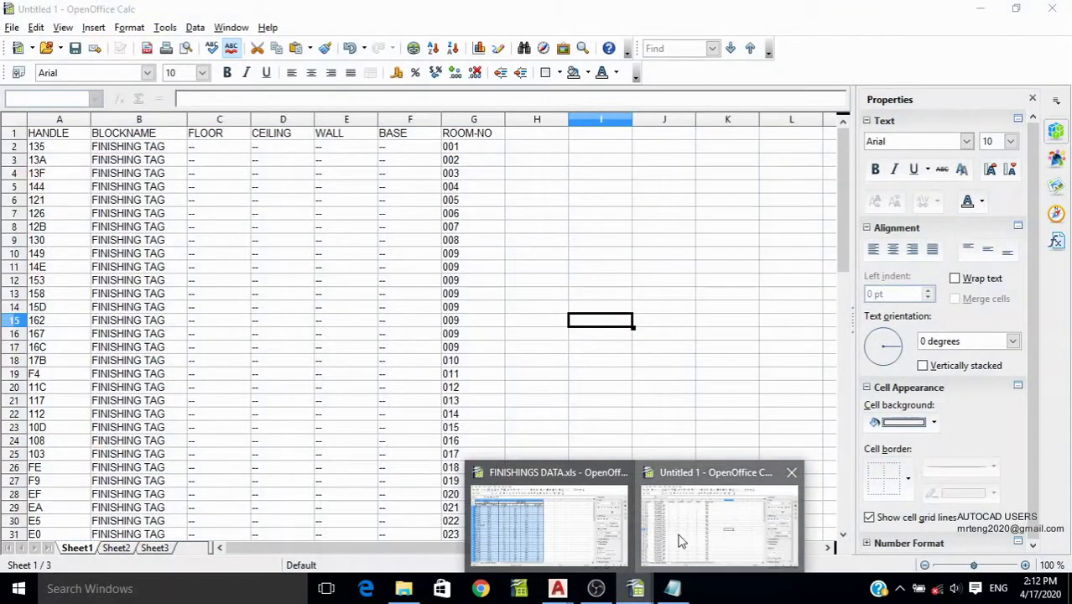
right_click(600, 148)
click(671, 322)
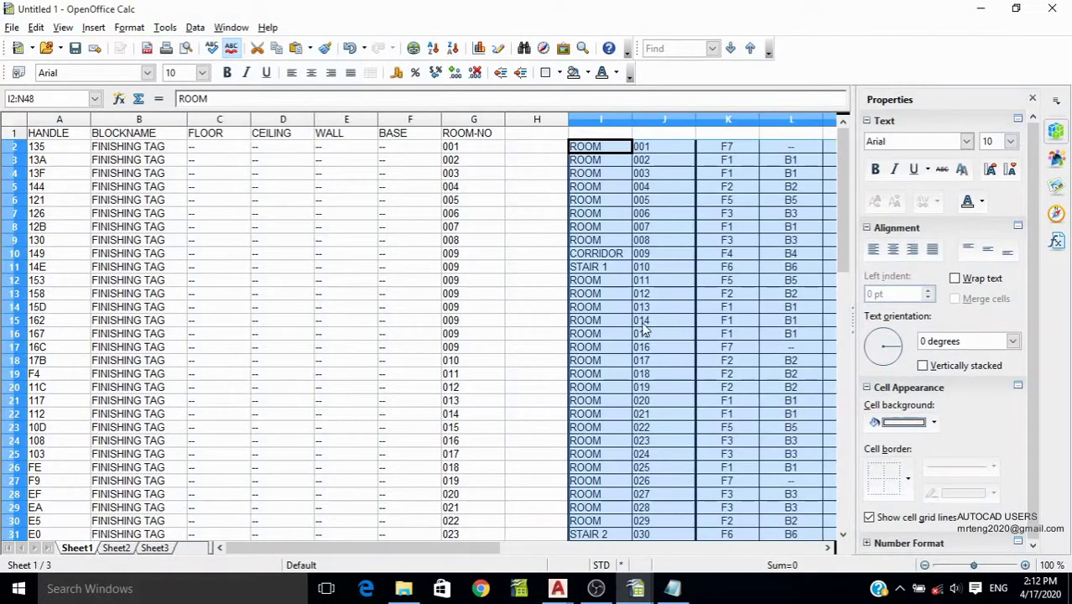
click(536, 280)
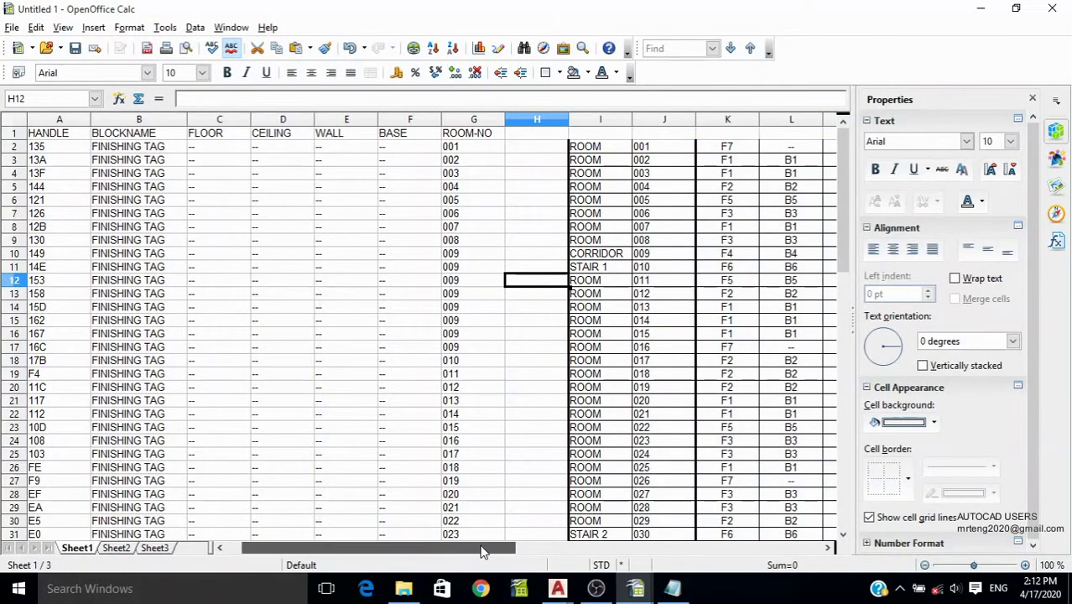
drag(470, 546, 495, 546)
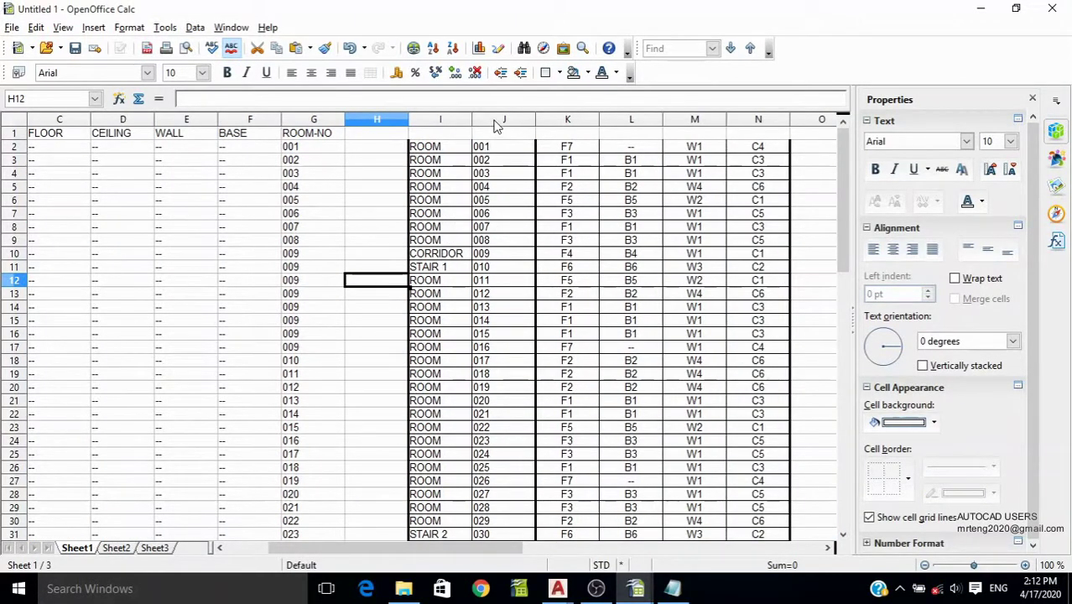
click(496, 122)
click(324, 120)
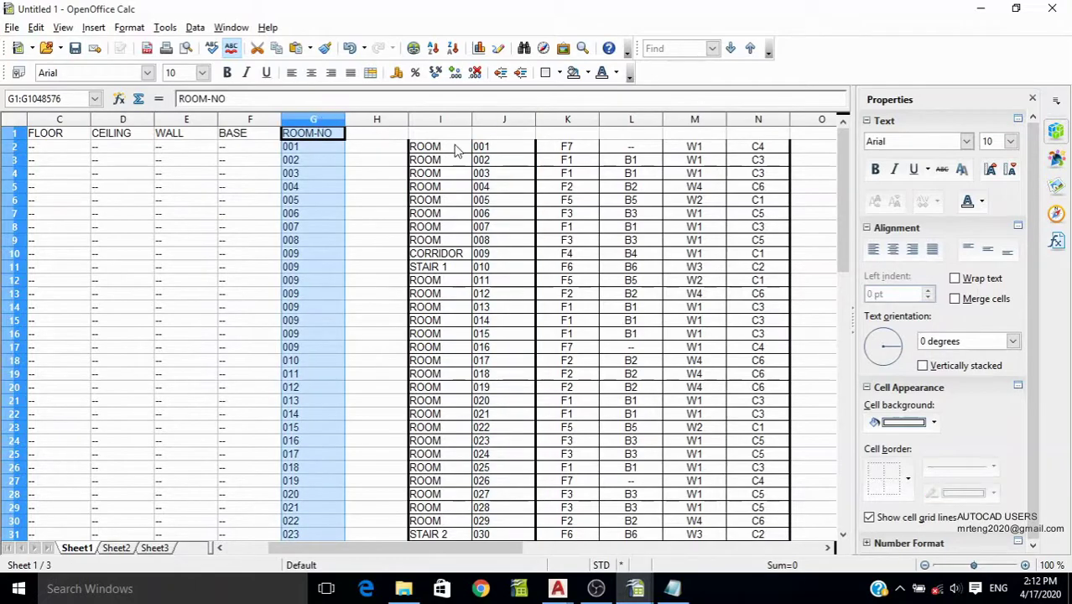
click(495, 163)
key(Down)
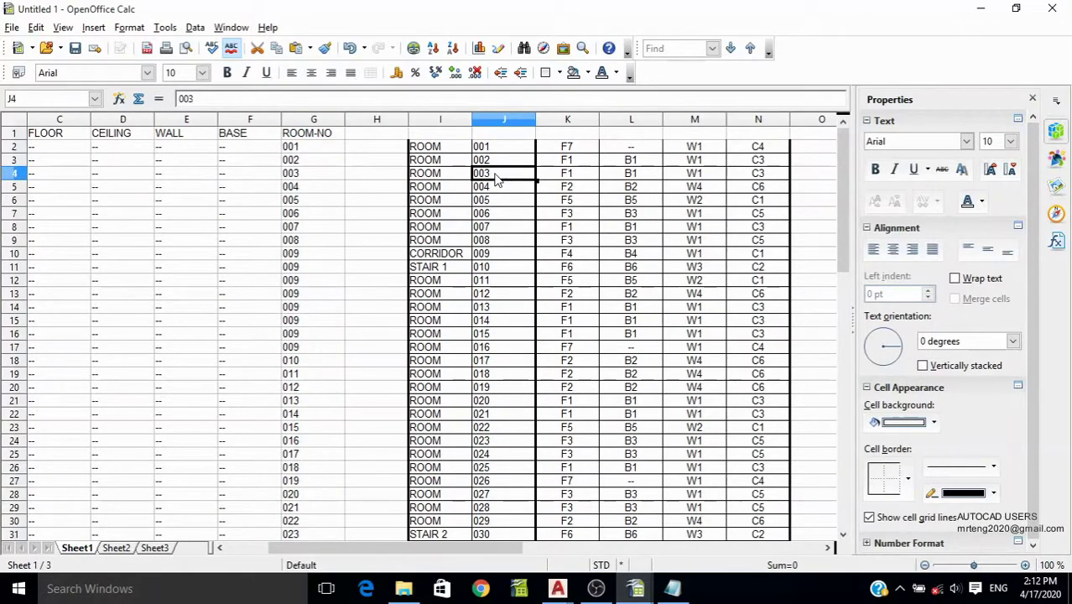
key(Down)
key(Down)
key(Down)
key(Down)
key(Down)
key(Down)
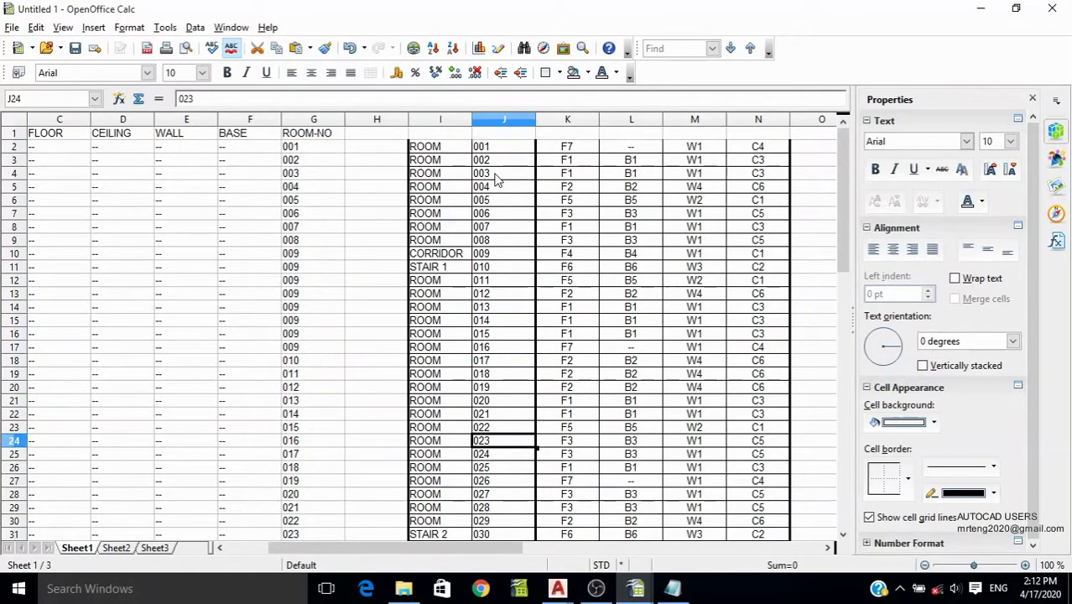
click(335, 260)
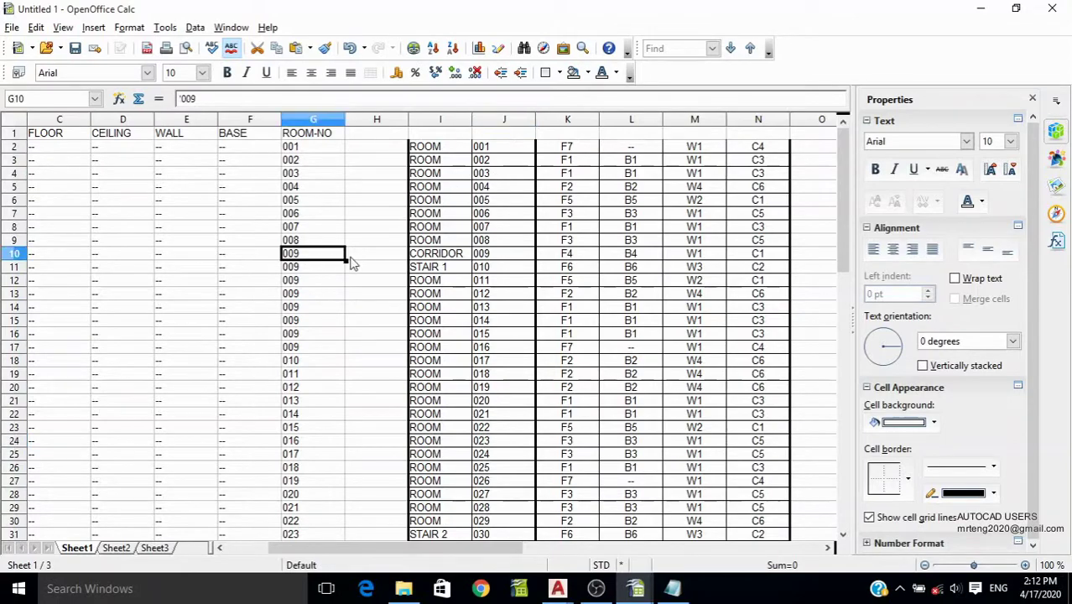
click(501, 259)
mouse_move(421, 268)
mouse_down()
mouse_move(723, 419)
mouse_move(763, 547)
mouse_move(757, 454)
mouse_up()
scroll(436, 268, up, 5)
scroll(453, 258, up, 3)
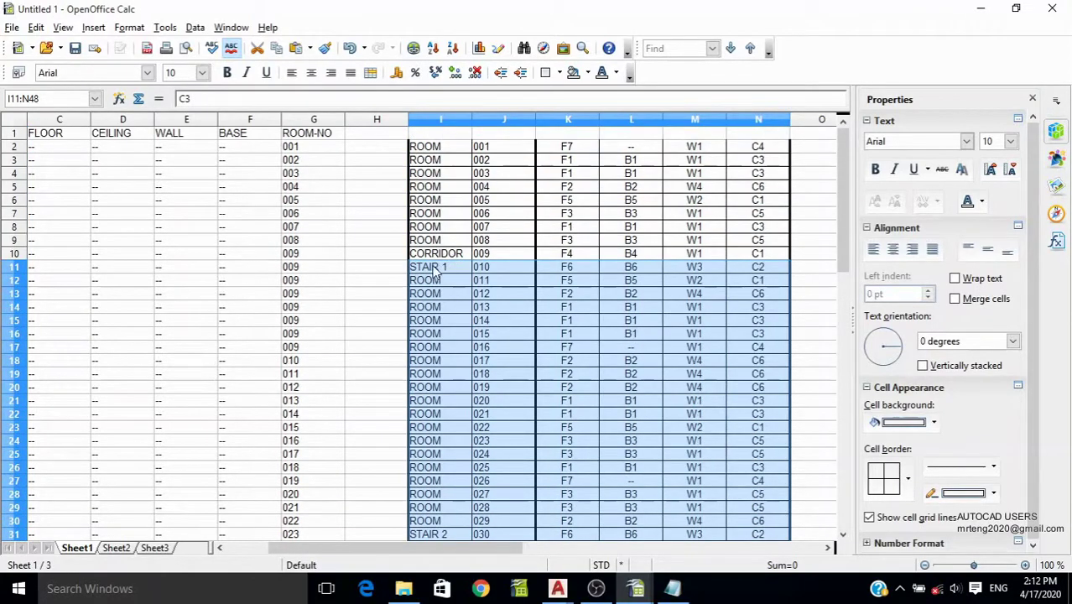
Step: Cut the finishes rows I11:N48 and paste them starting at I18 beside room 010
right_click(434, 272)
click(498, 397)
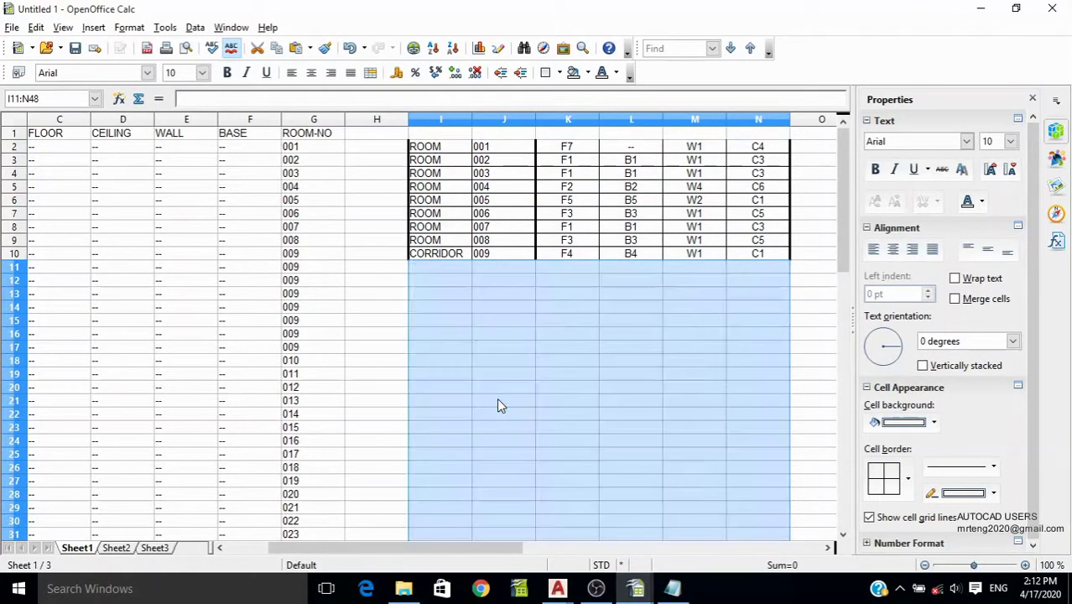
click(434, 371)
right_click(433, 371)
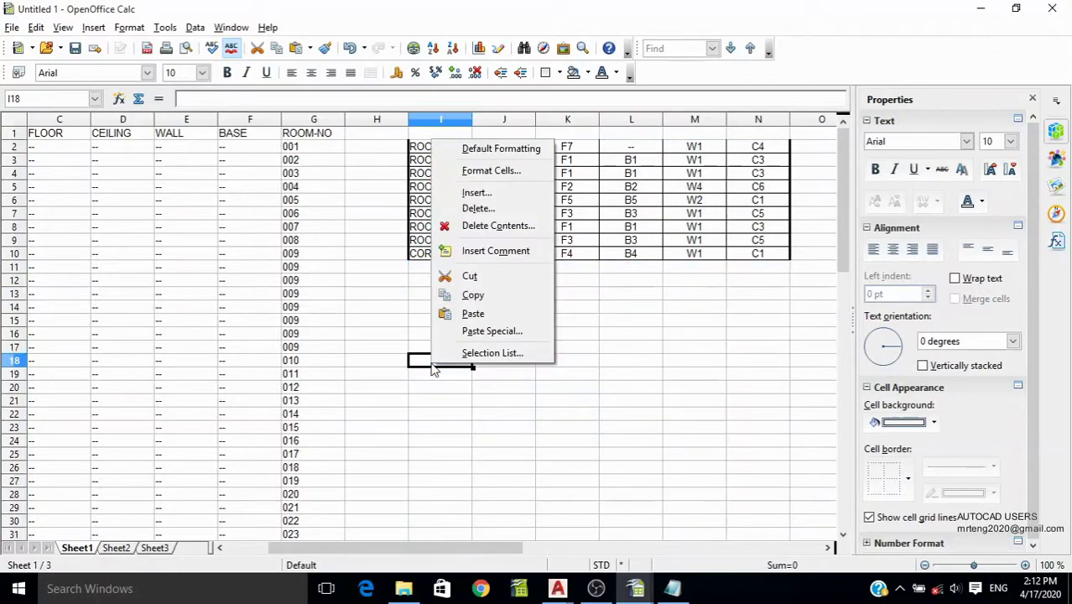
click(472, 314)
Step: Verify the finishes rows match ROOM-NO at rooms 010, 027 and 047
click(503, 363)
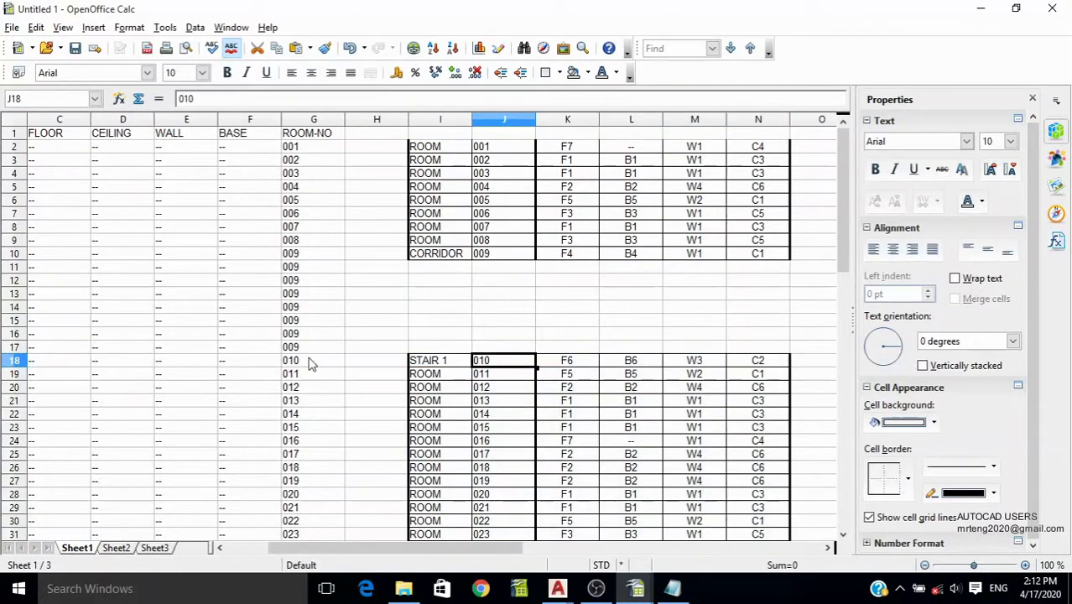
click(318, 362)
scroll(503, 335, down, 2)
scroll(501, 369, down, 3)
click(501, 389)
click(302, 387)
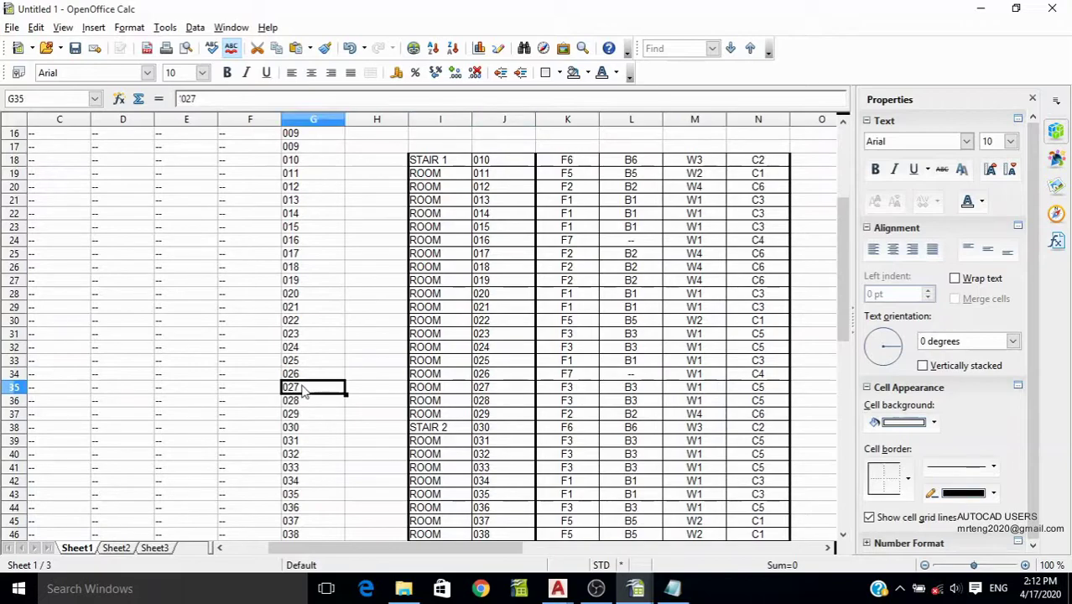
scroll(547, 384, down, 4)
click(496, 495)
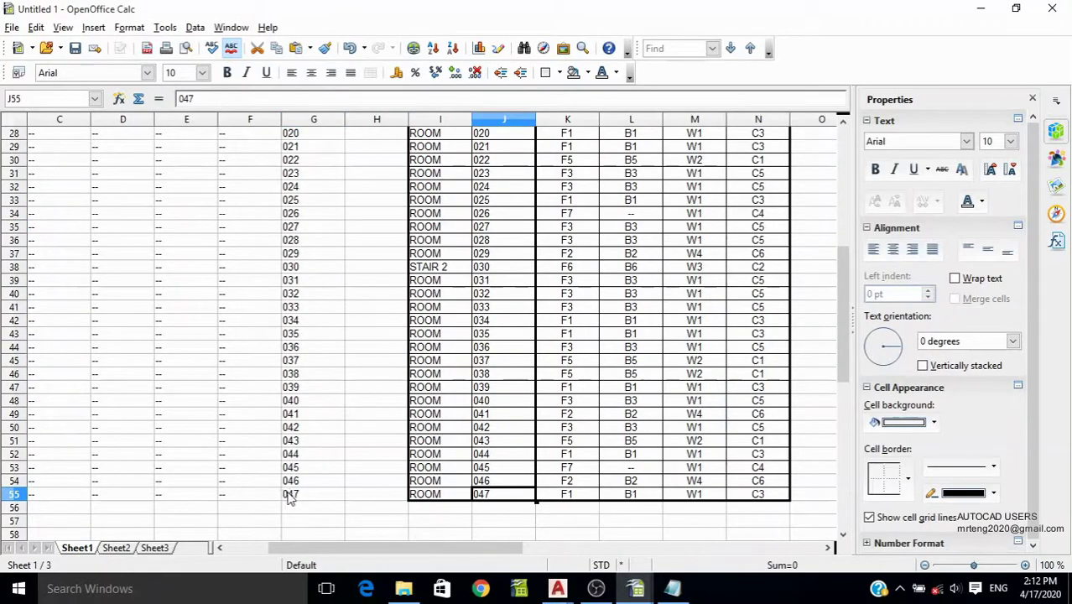
click(289, 494)
scroll(530, 342, up, 2)
scroll(530, 342, up, 7)
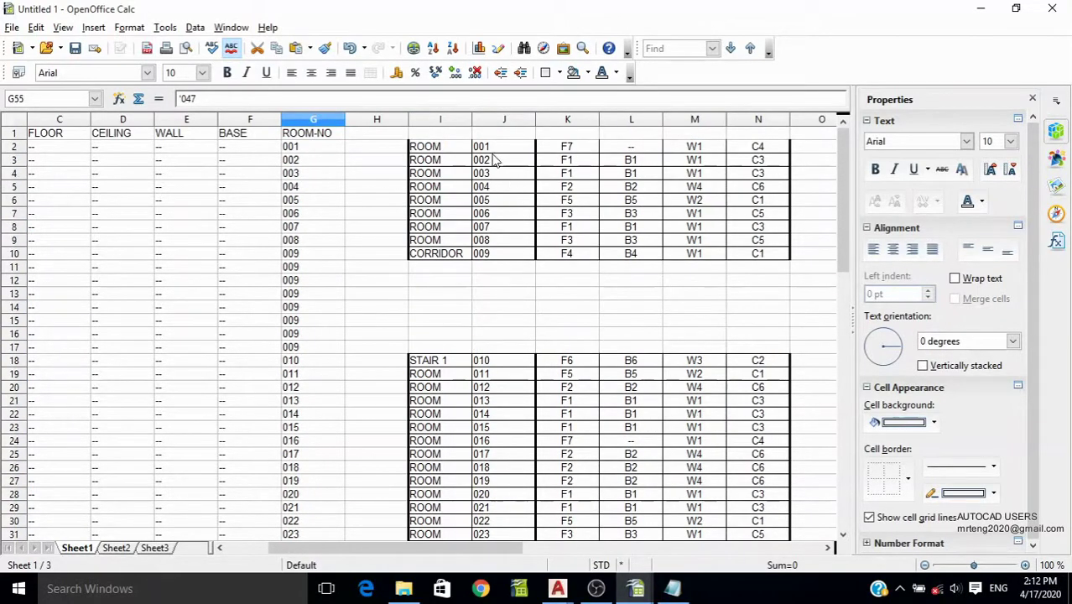
Step: Fill the CORRIDOR 009 row I10:N10 down through row 17
click(570, 149)
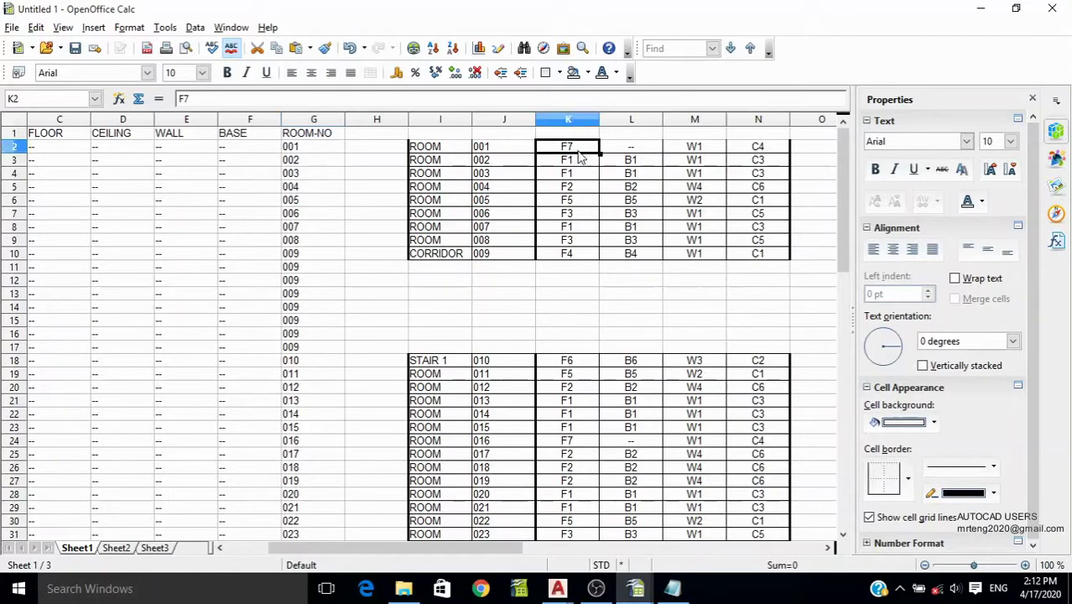
drag(424, 256, 788, 269)
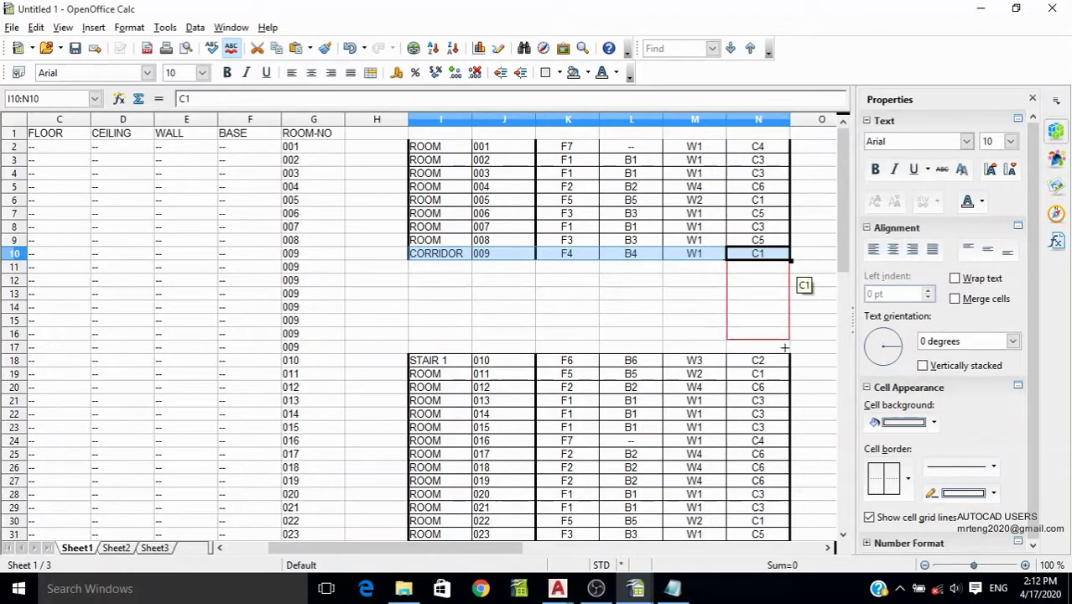
drag(784, 346, 786, 356)
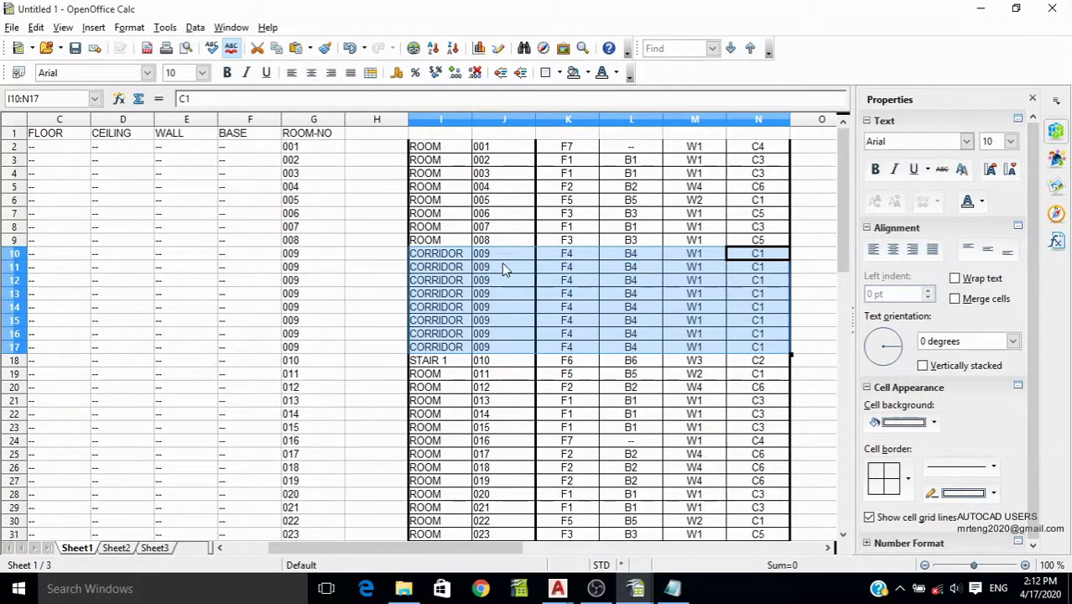
click(547, 267)
mouse_move(568, 149)
mouse_down()
mouse_move(577, 454)
mouse_move(577, 440)
mouse_up()
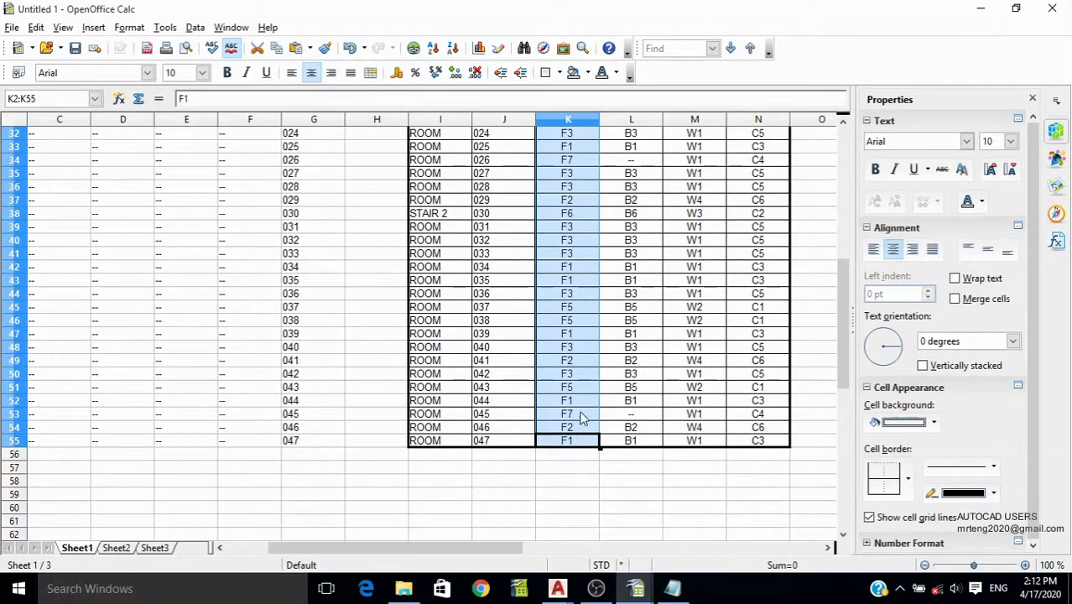
Step: Copy floor codes K2:K55 and paste them as values into the FLOOR column from C2
scroll(583, 387, up, 10)
right_click(568, 160)
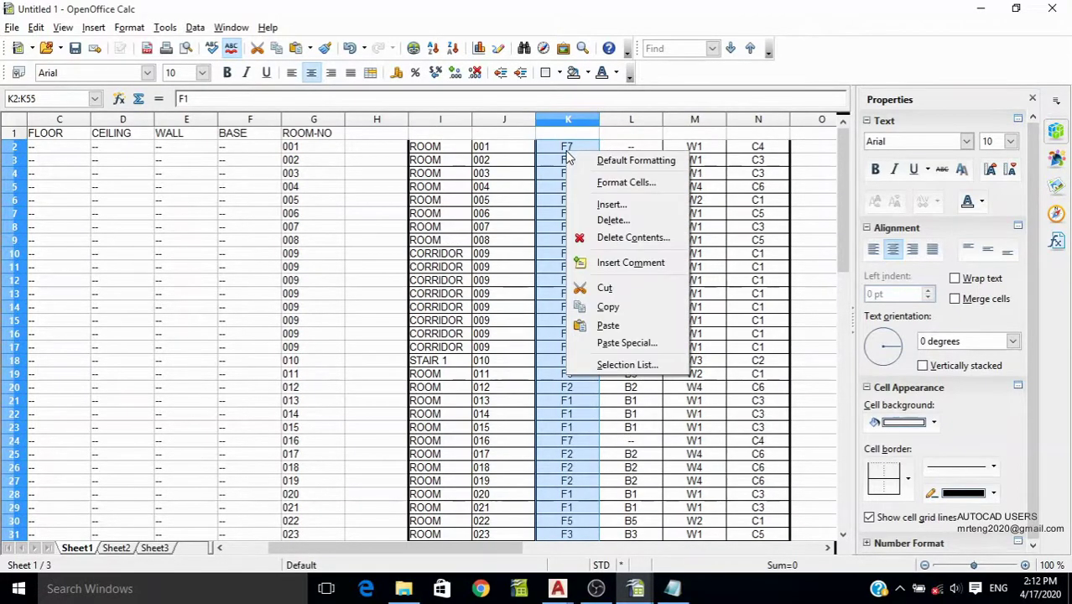
click(630, 306)
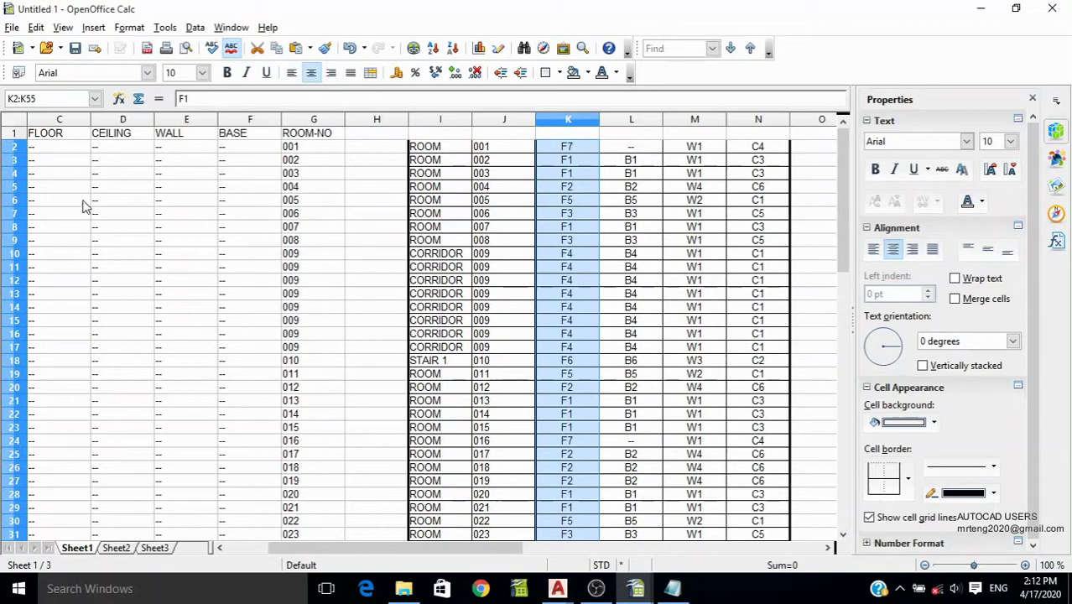
drag(523, 551, 481, 550)
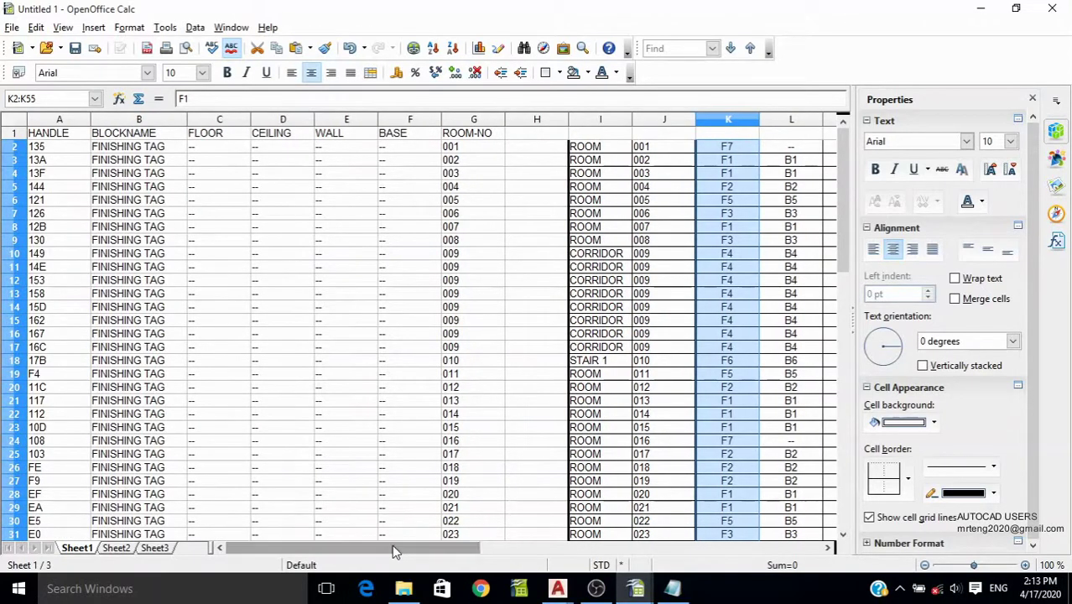
click(222, 147)
right_click(223, 147)
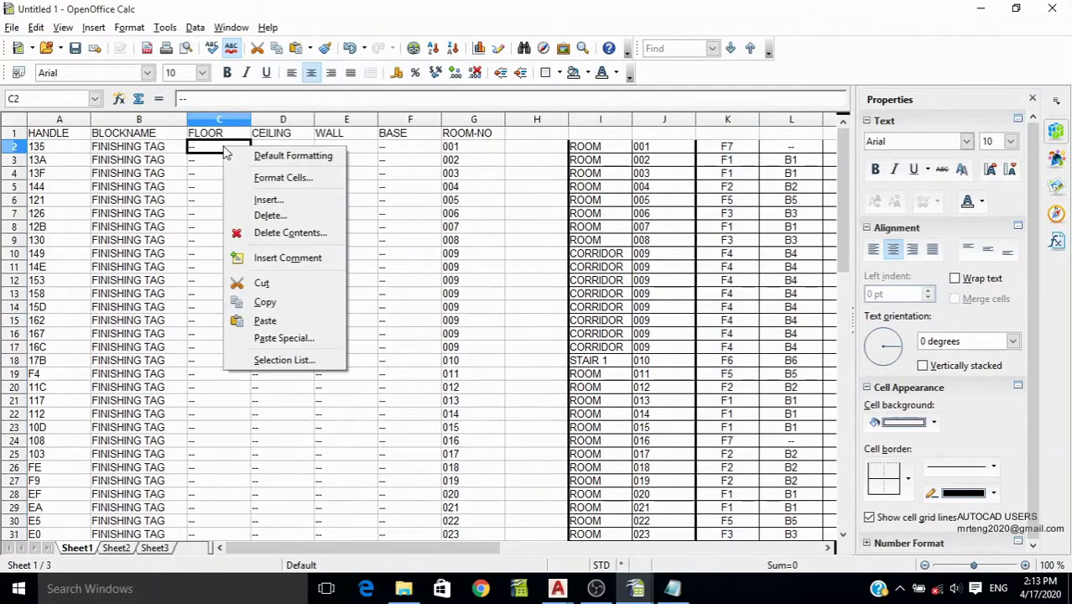
click(298, 340)
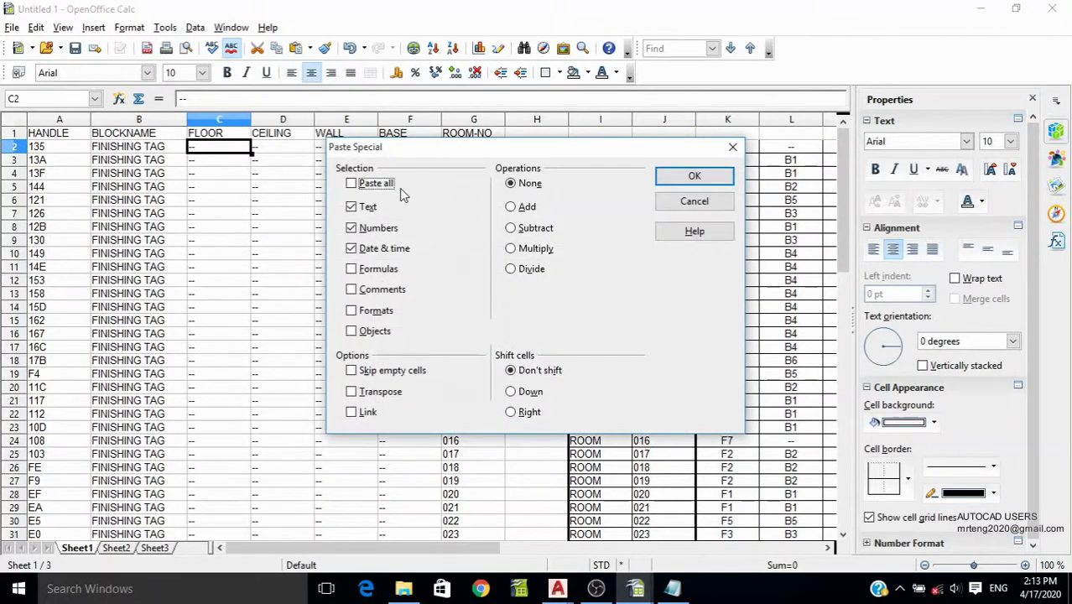
click(694, 176)
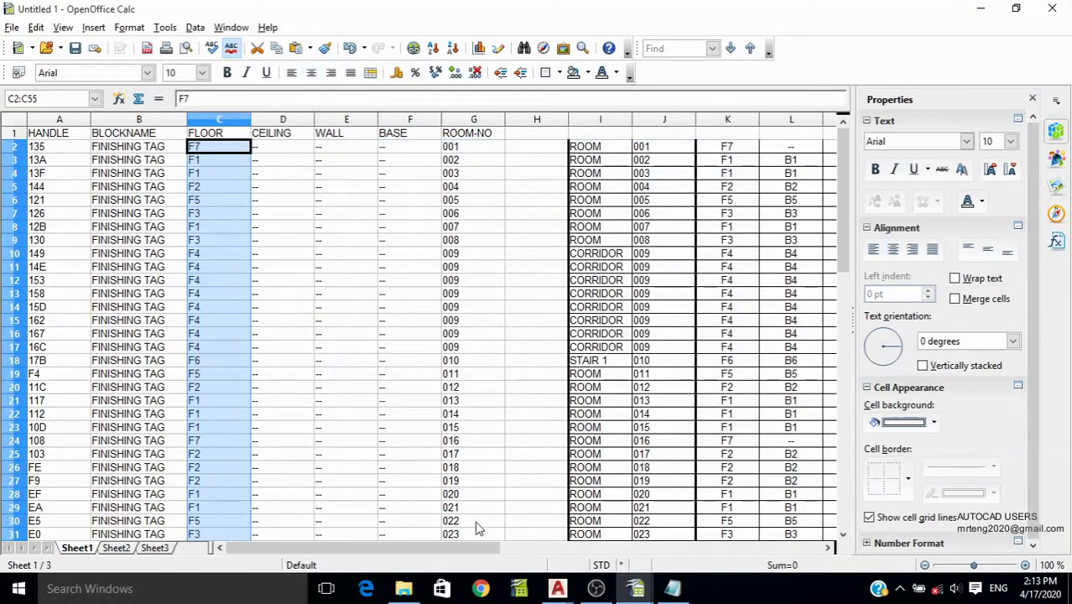
Step: Copy the base codes in column L (L2:L55)
scroll(297, 395, down, 4)
scroll(280, 382, down, 6)
scroll(458, 483, up, 5)
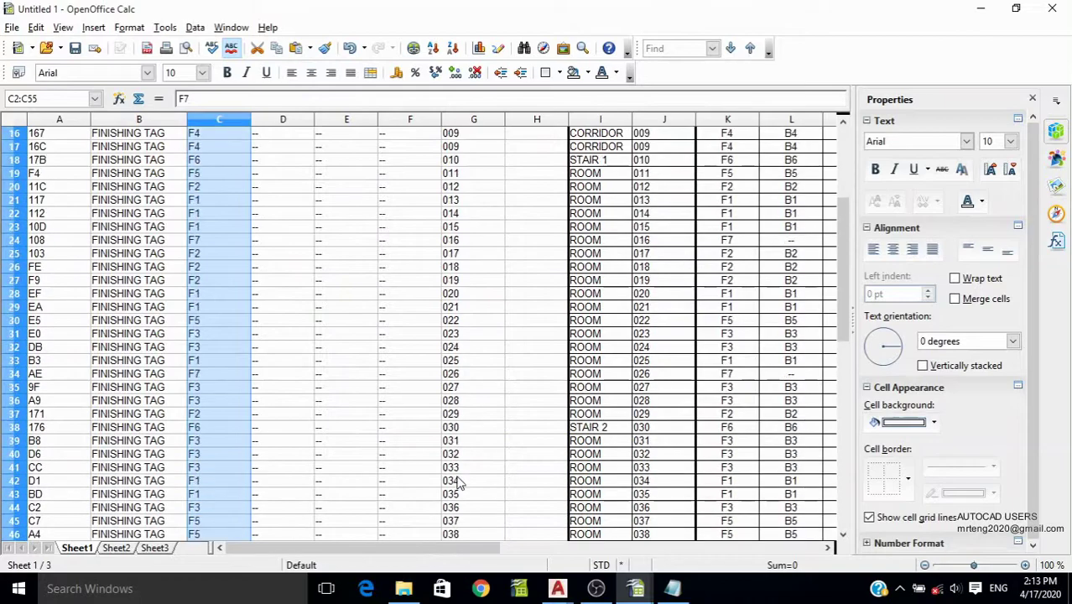
drag(446, 540, 543, 540)
scroll(478, 322, up, 2)
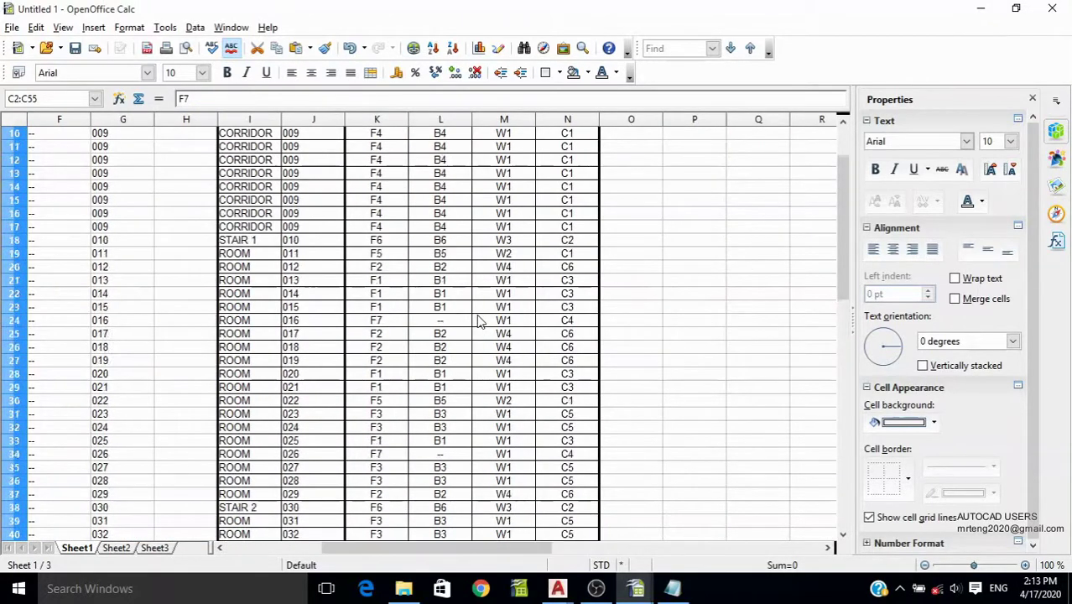
scroll(478, 322, up, 3)
drag(448, 149, 470, 407)
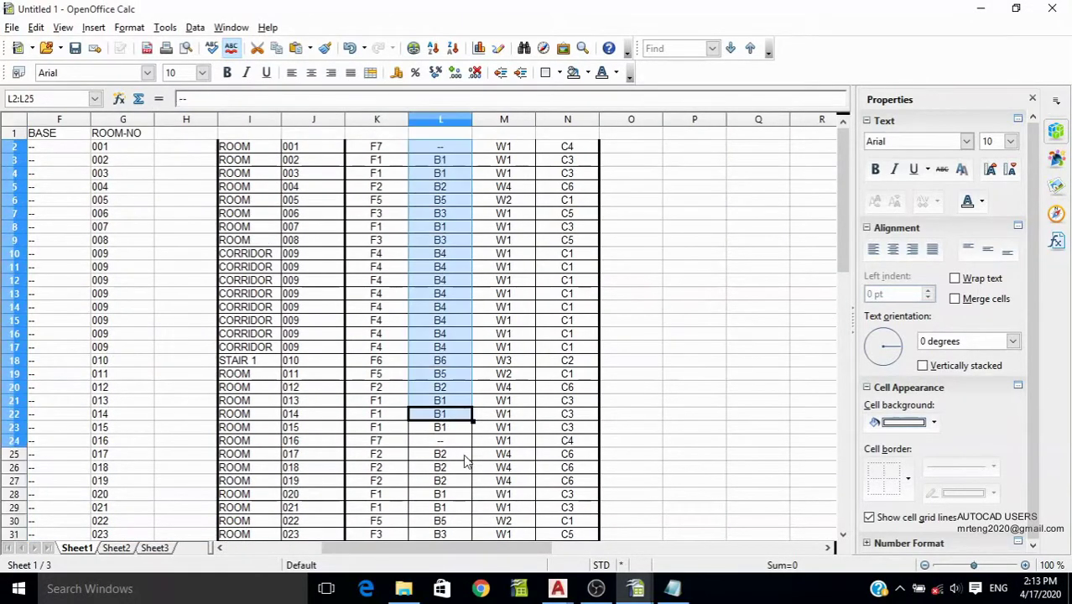
scroll(470, 335, up, 11)
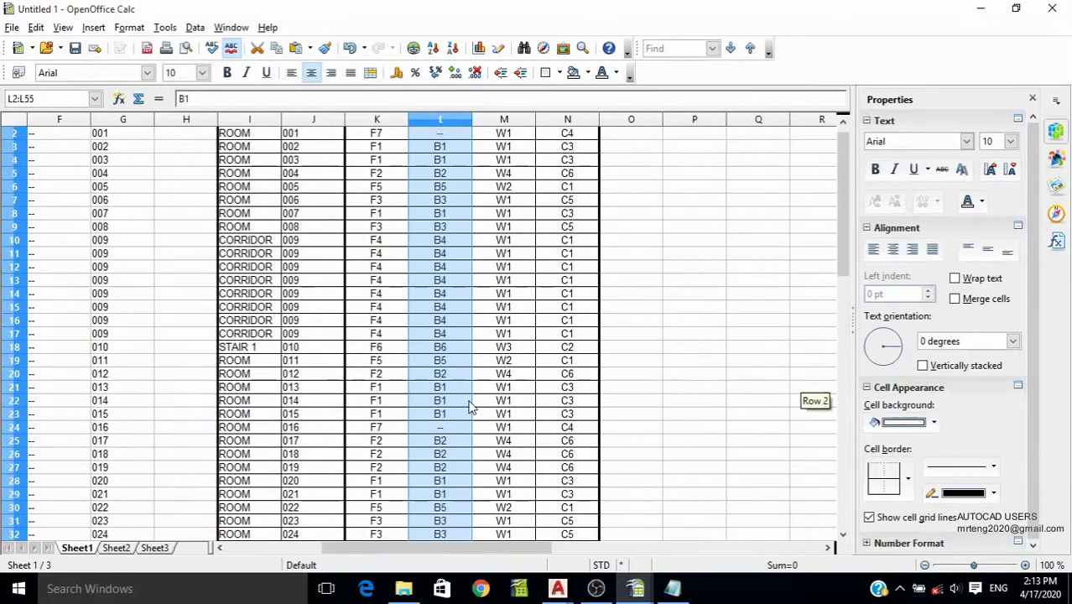
scroll(469, 335, up, 1)
right_click(440, 145)
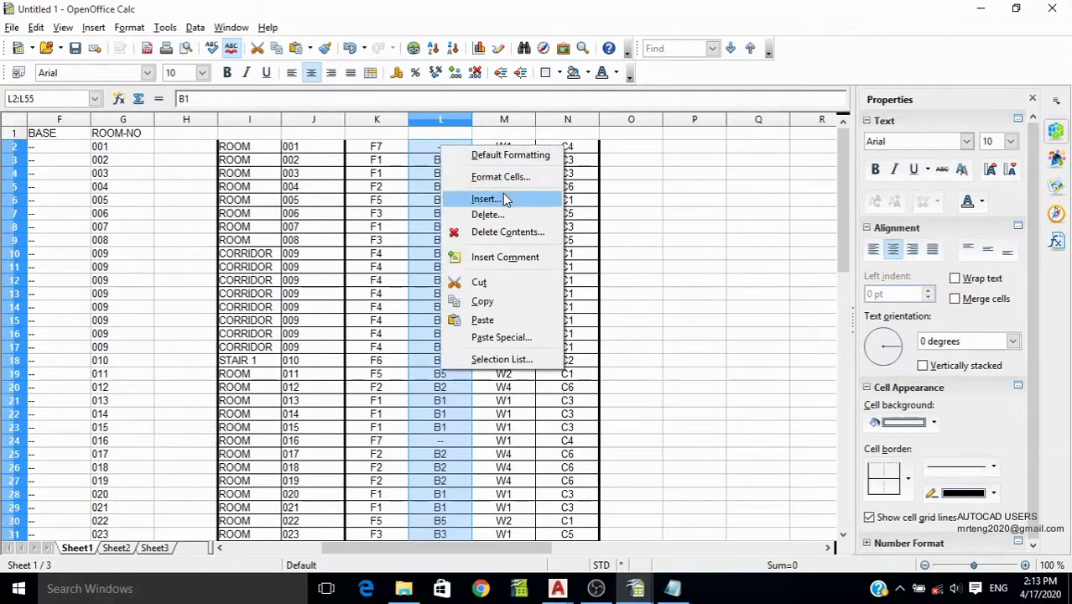
click(483, 301)
Step: Paste Special the base codes as text, numbers and dates into BASE starting at F2
drag(436, 548, 340, 547)
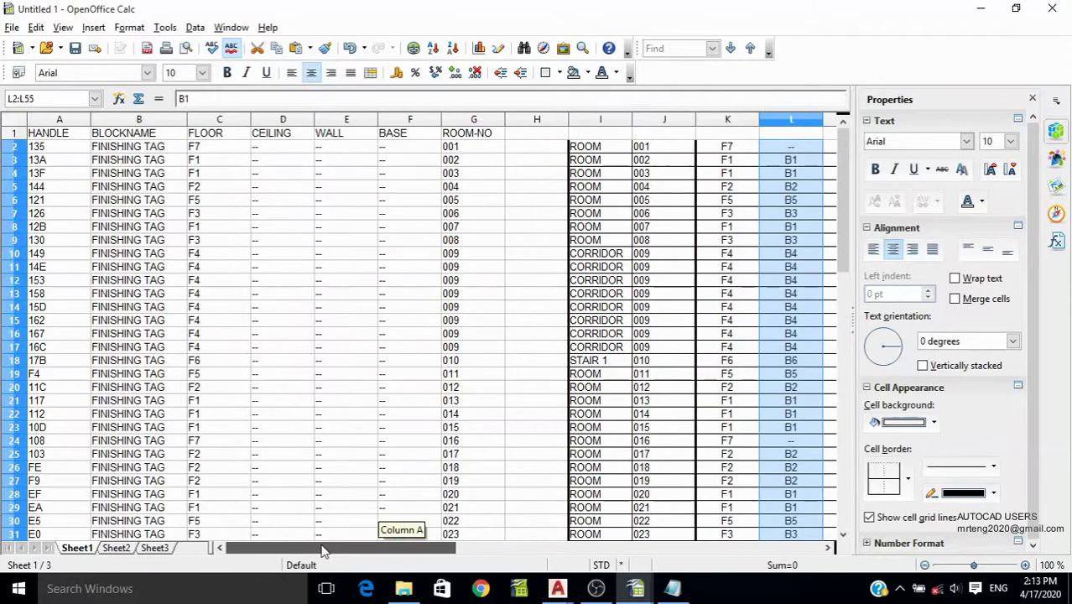
click(347, 147)
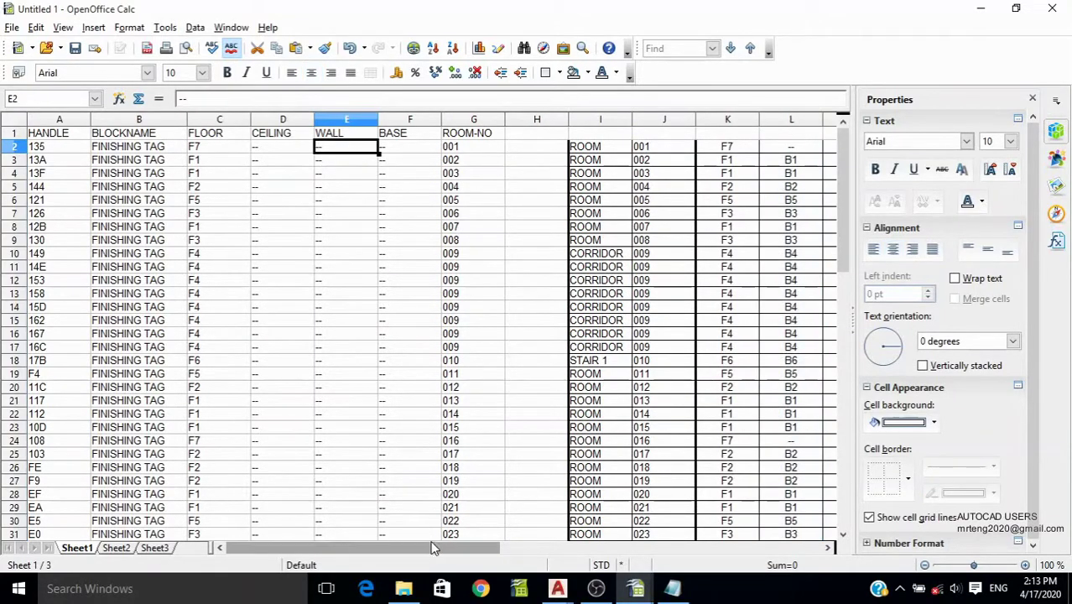
drag(436, 552, 465, 553)
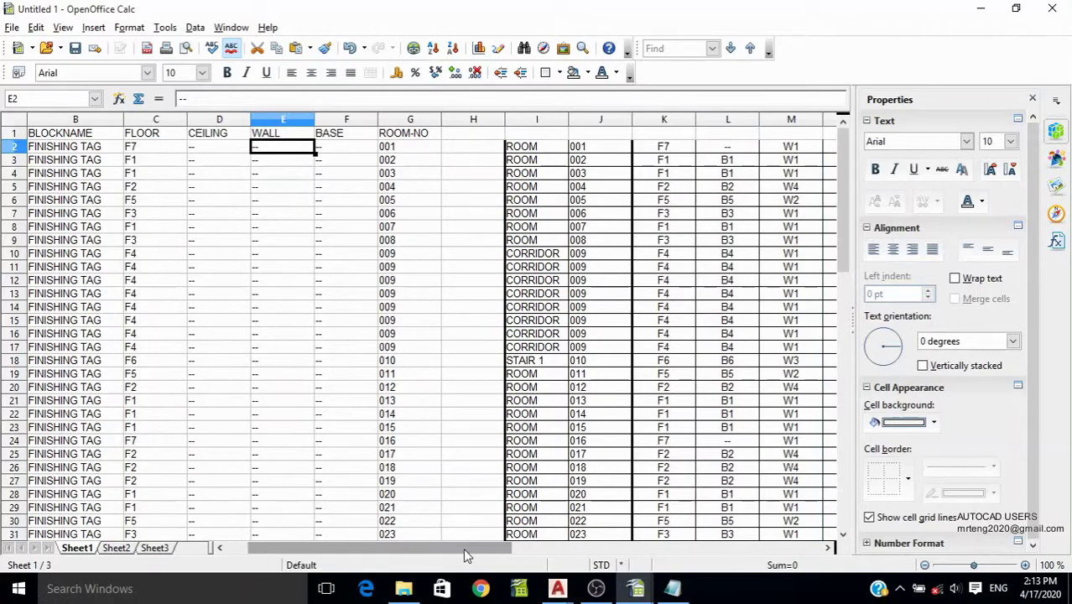
right_click(330, 153)
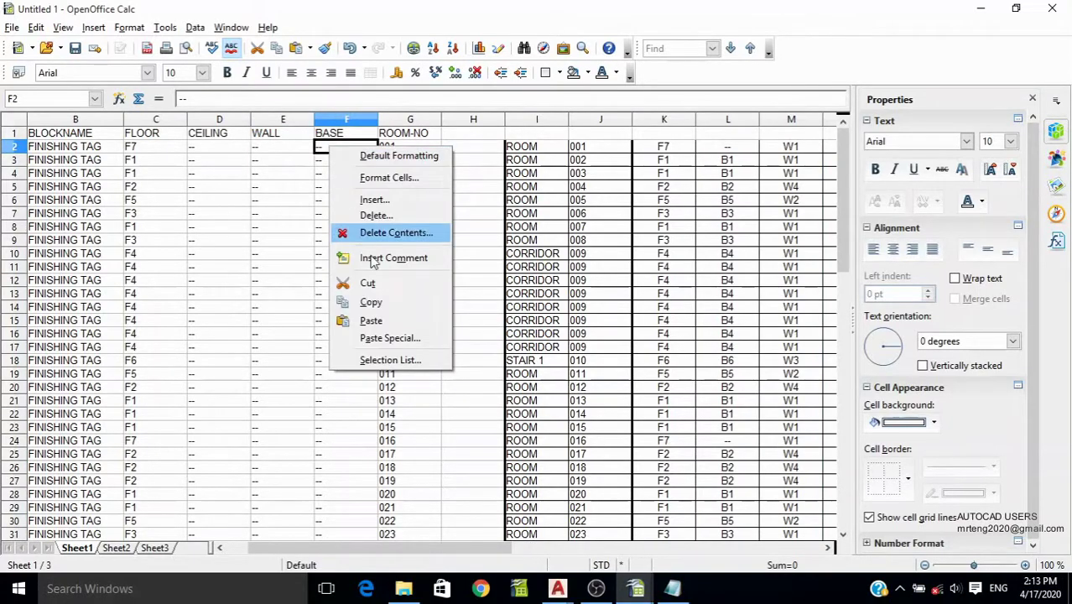
click(381, 337)
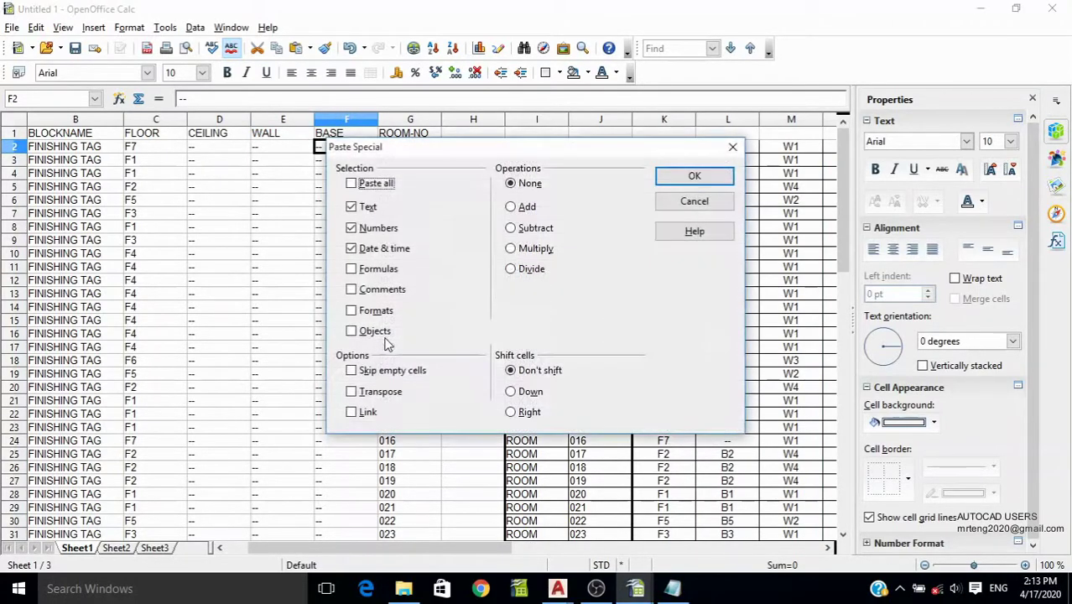
click(693, 176)
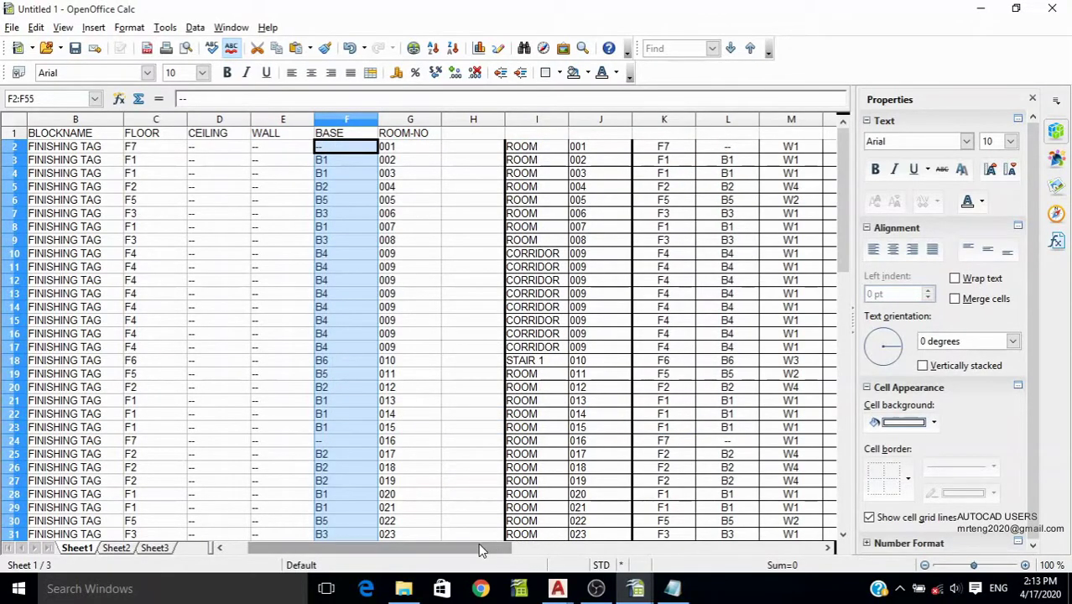
drag(478, 543, 535, 542)
Step: Copy the wall codes in column M (M2:M55)
drag(631, 149, 650, 316)
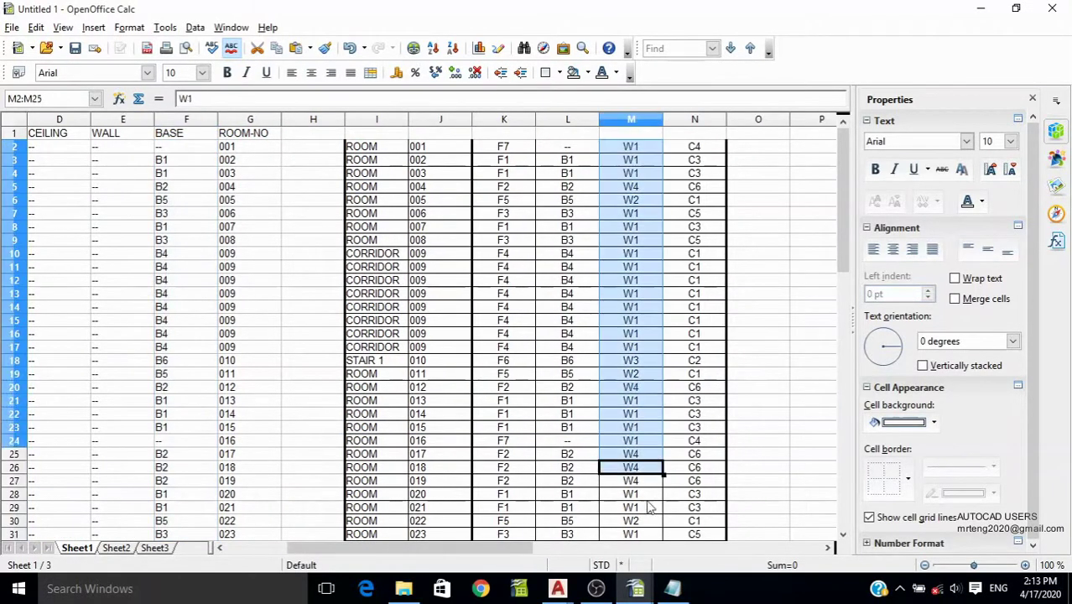
right_click(650, 316)
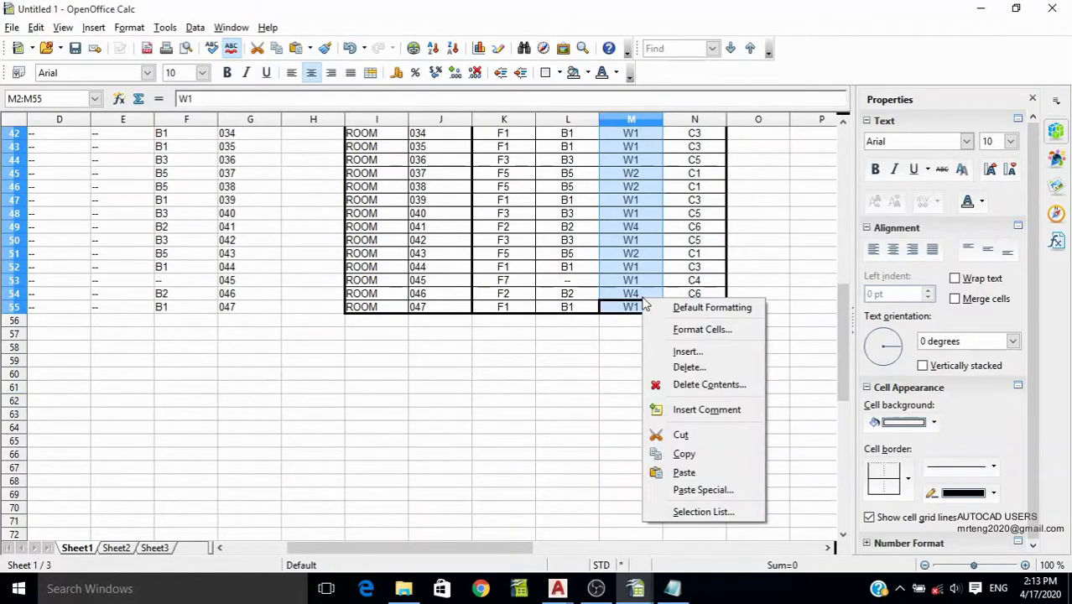
click(719, 460)
Step: Paste Special the wall codes as values into the WALL column starting at E2
drag(374, 561, 308, 561)
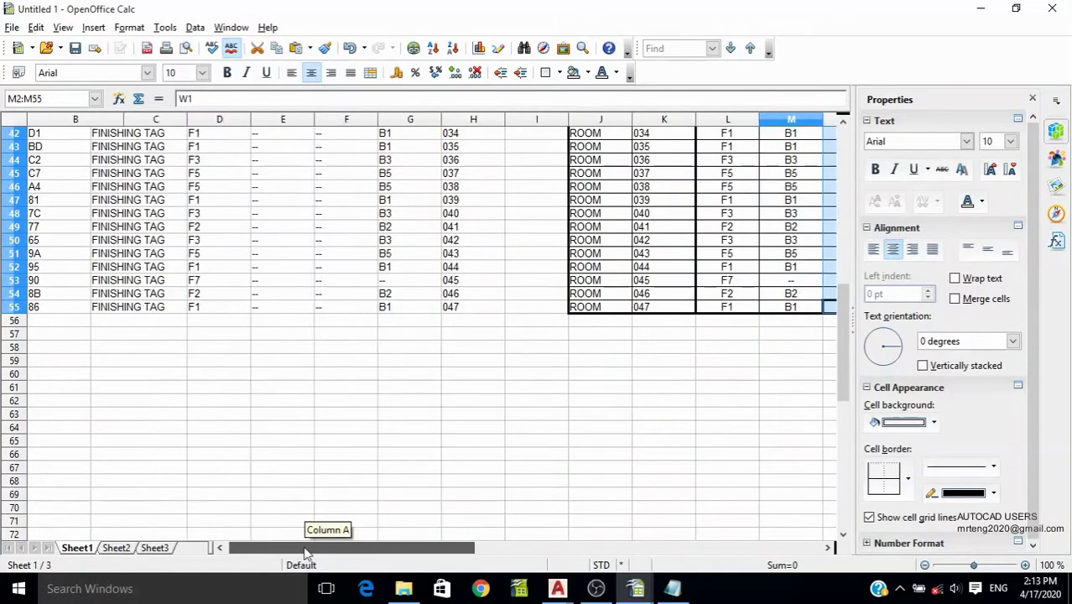
scroll(364, 283, up, 5)
scroll(364, 283, up, 5)
scroll(352, 240, up, 3)
click(338, 148)
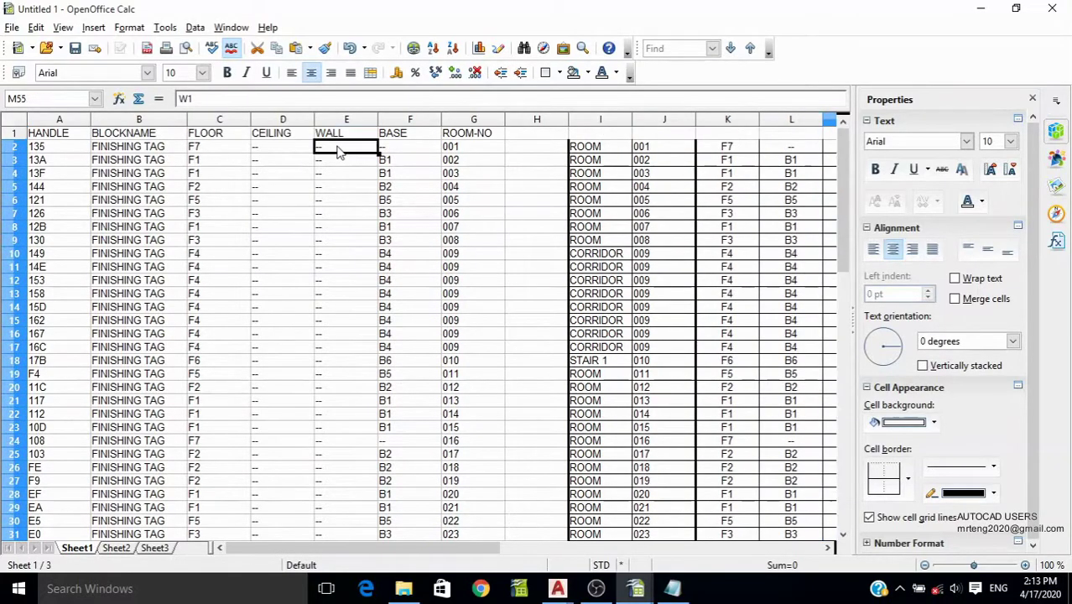
right_click(338, 147)
click(409, 336)
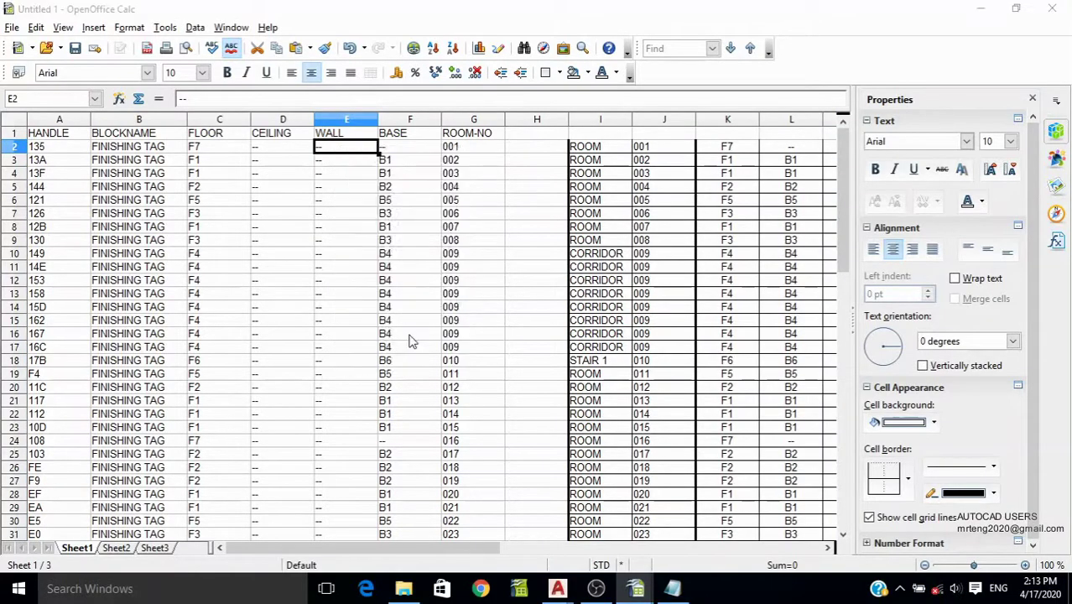
click(692, 178)
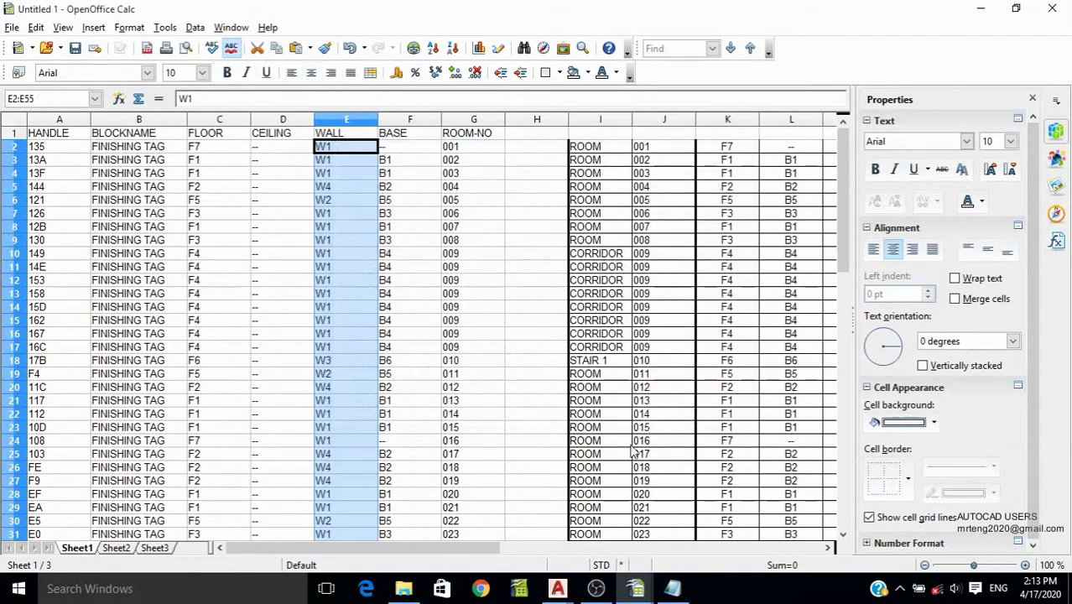
drag(467, 546, 550, 543)
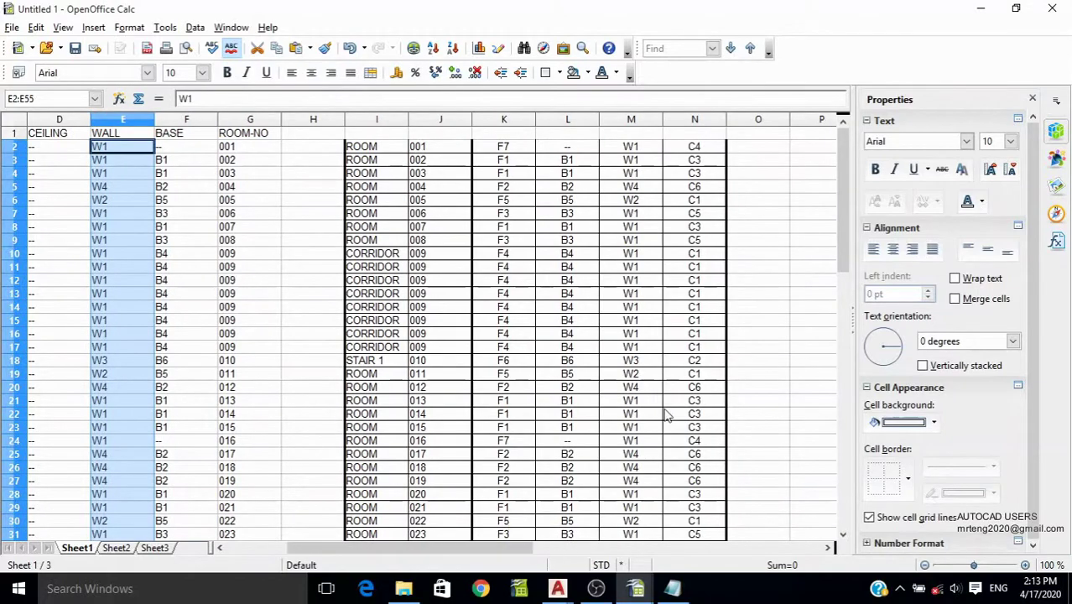
mouse_move(695, 147)
mouse_down()
mouse_move(721, 503)
mouse_move(720, 491)
mouse_up()
scroll(706, 349, up, 7)
Step: Copy the ceiling codes in column N (N2:N55)
scroll(706, 350, up, 3)
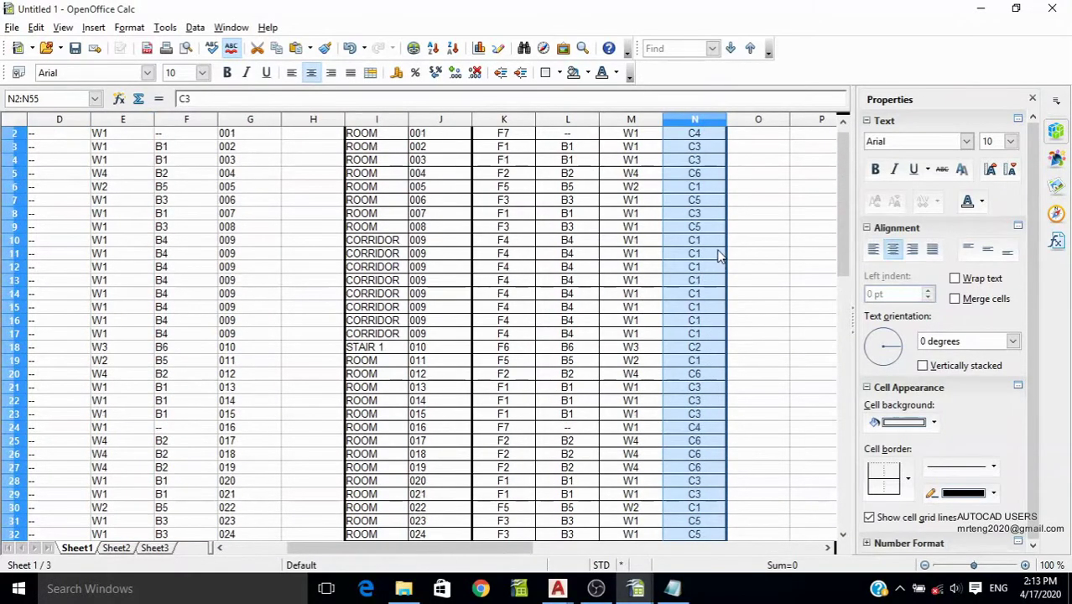
right_click(719, 252)
click(759, 405)
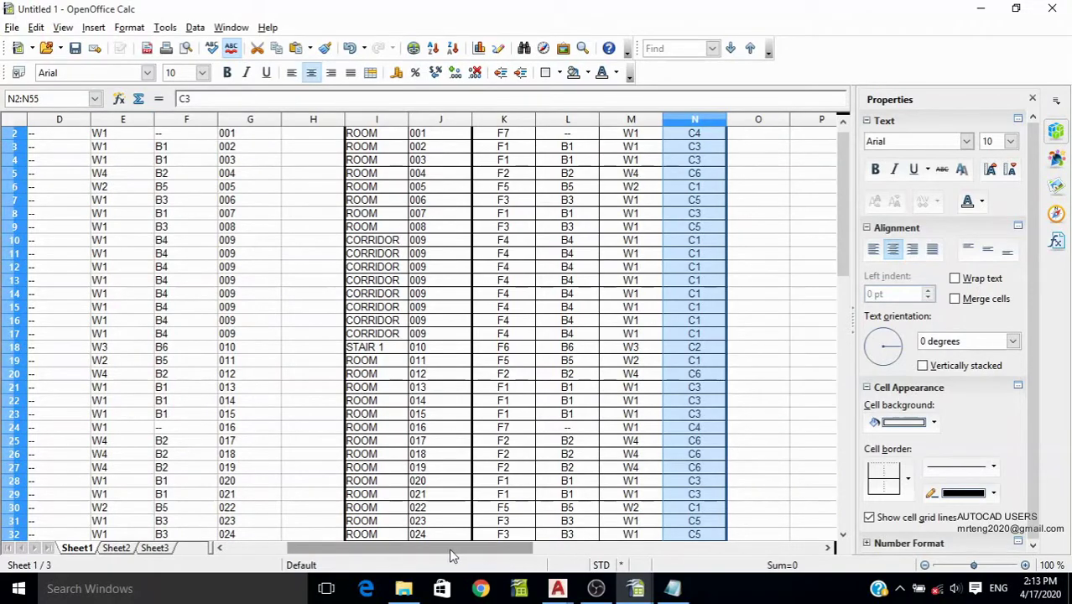
Step: Paste Special the ceiling codes as values into the CEILING column starting at D2
drag(449, 548, 319, 553)
scroll(255, 282, up, 1)
right_click(267, 147)
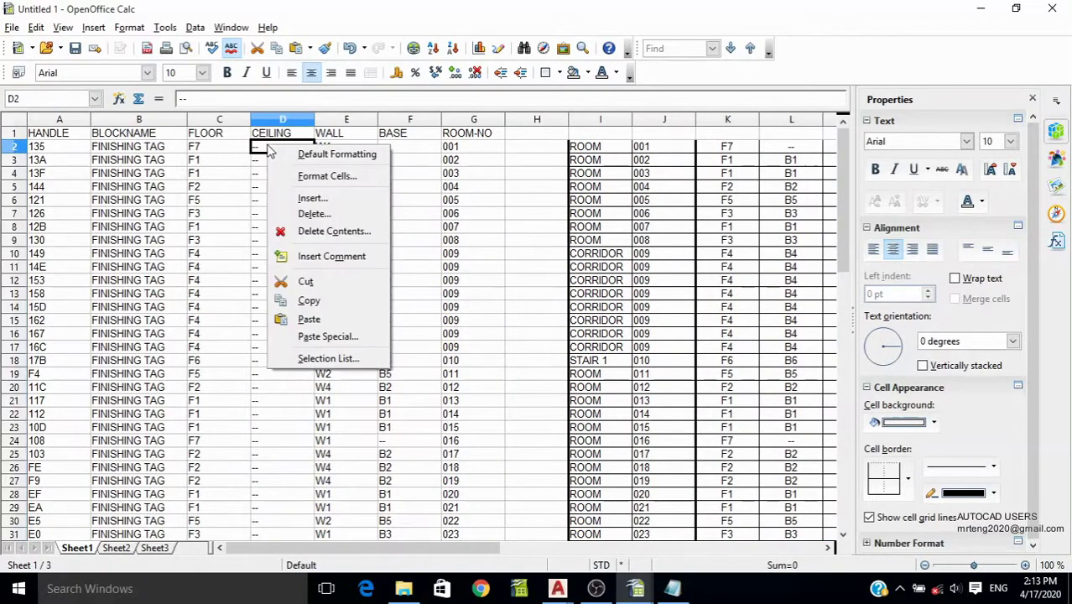
click(327, 336)
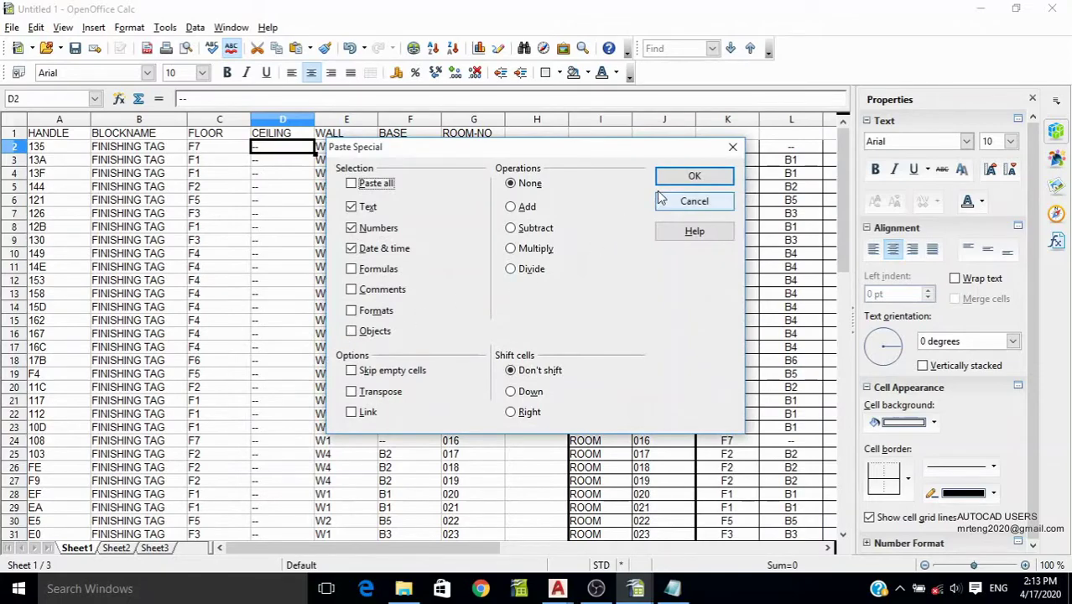
click(683, 179)
click(408, 268)
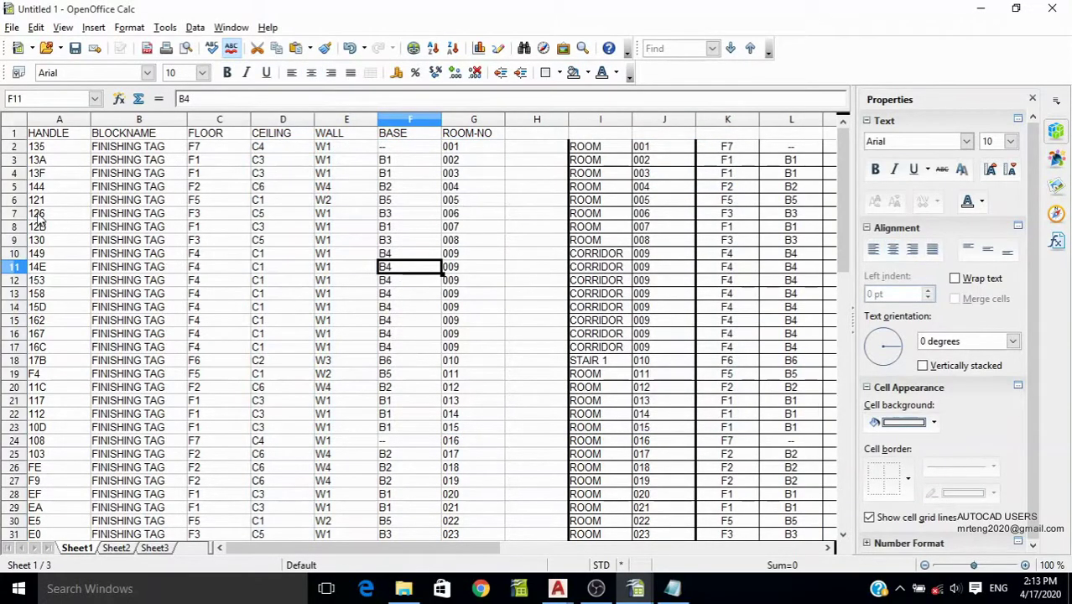
Step: Review the filled tag table and select helper columns I through N
scroll(130, 352, down, 1)
scroll(222, 342, down, 5)
scroll(223, 342, down, 3)
scroll(222, 342, down, 1)
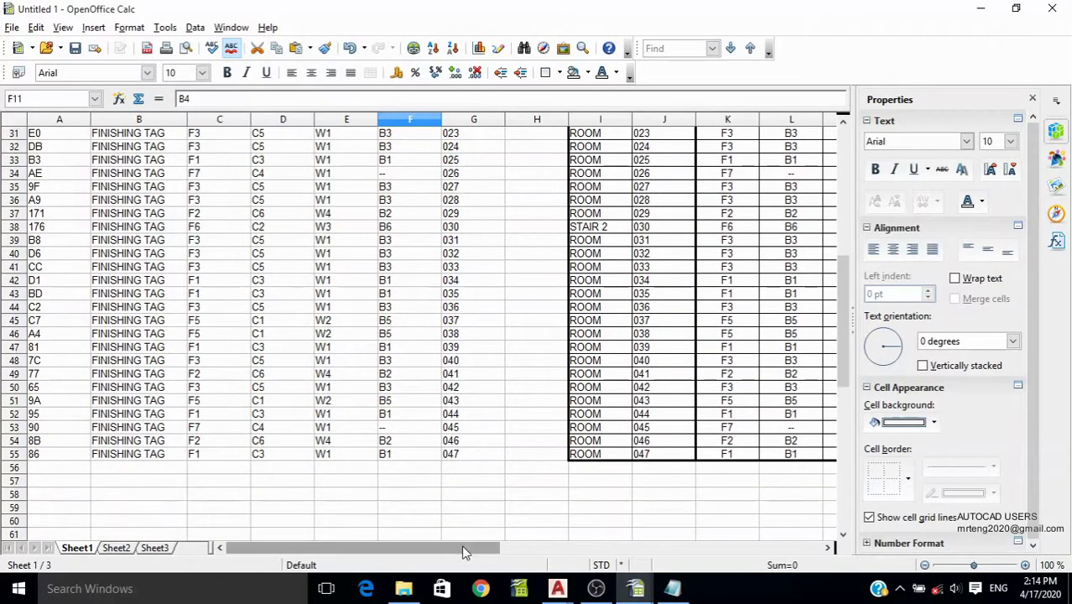
drag(457, 548, 554, 549)
scroll(300, 434, up, 7)
scroll(300, 433, up, 3)
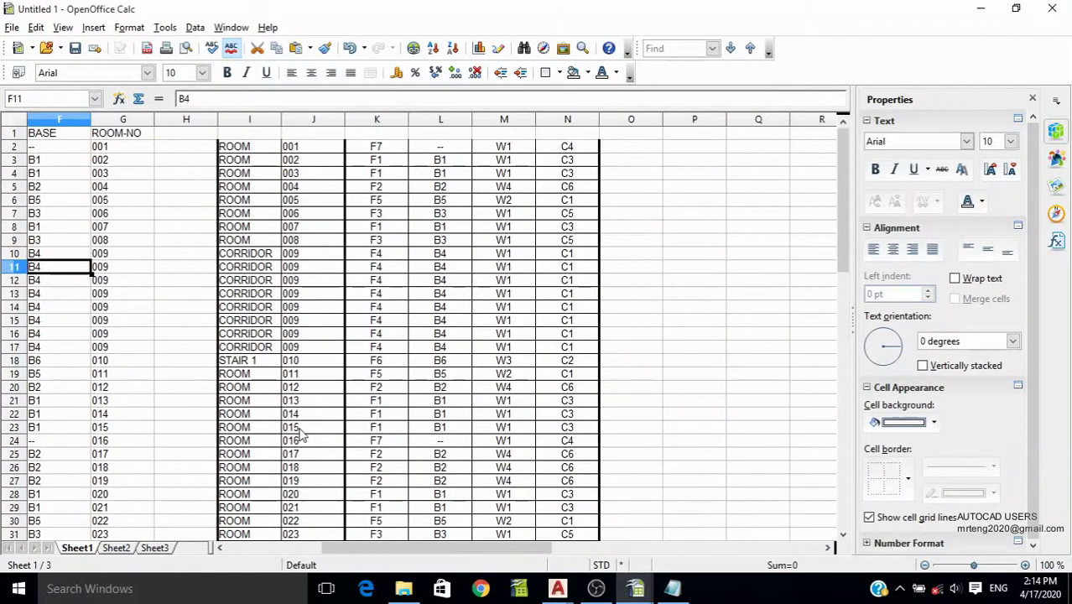
drag(220, 120, 575, 120)
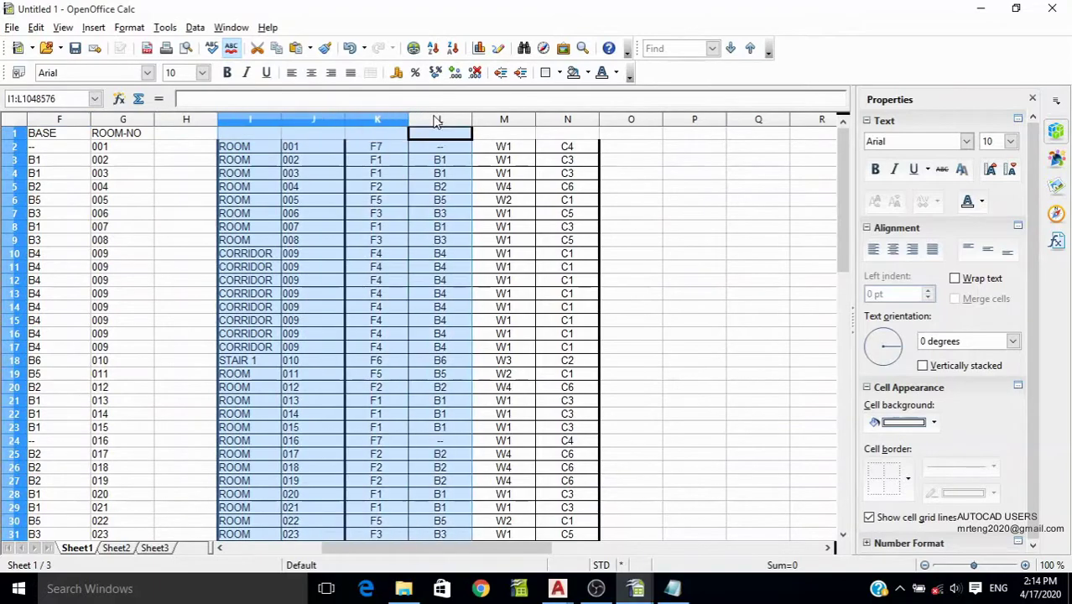
Step: Delete the helper columns I through N
right_click(514, 119)
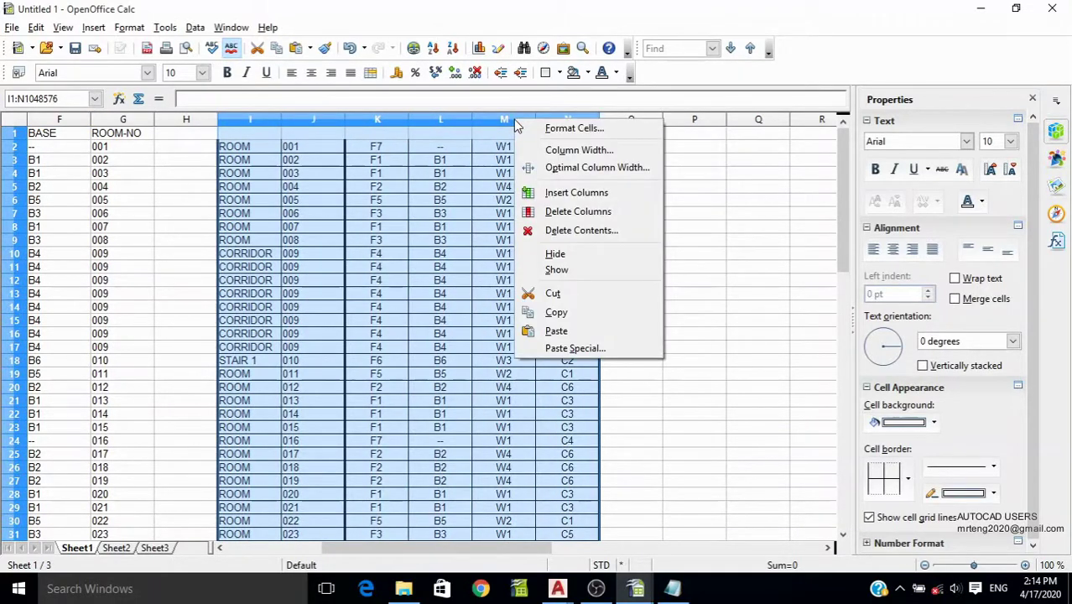
click(599, 212)
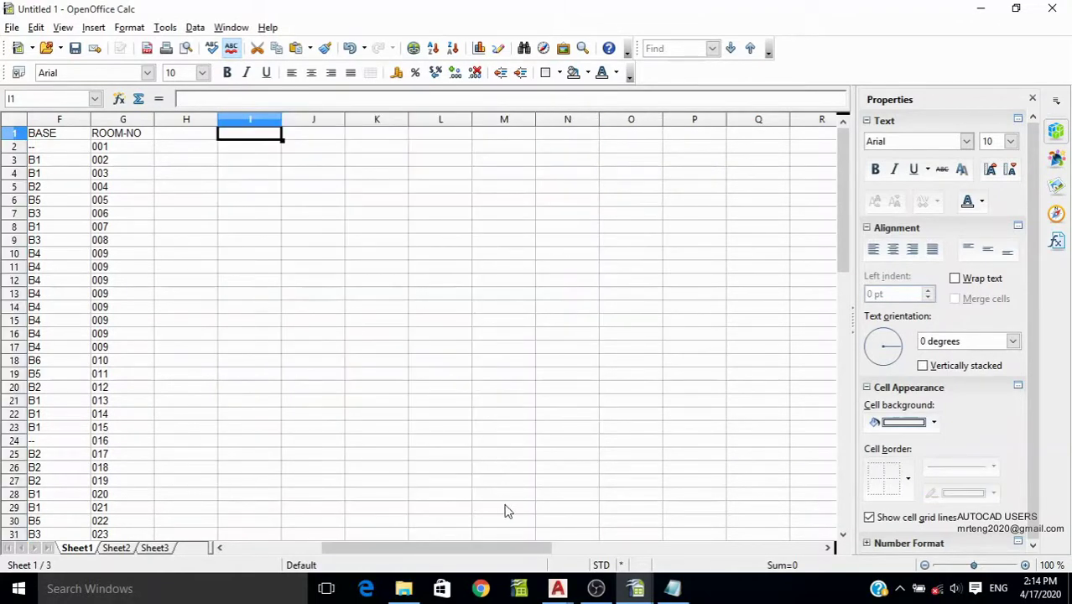
drag(474, 547, 379, 547)
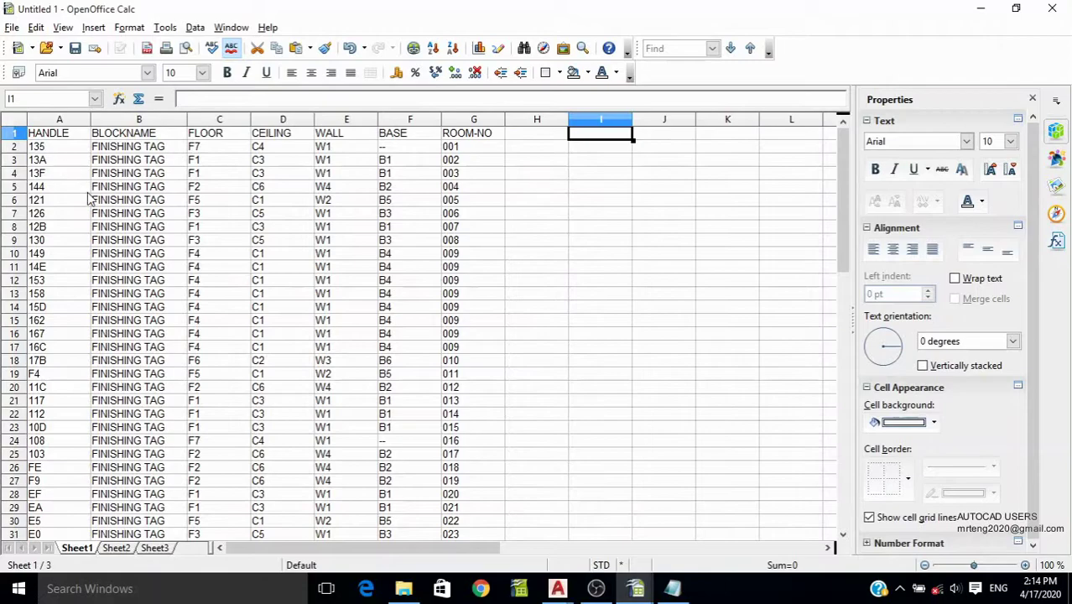
Step: Copy the entire finished tag table to the clipboard
key(ctrl+a)
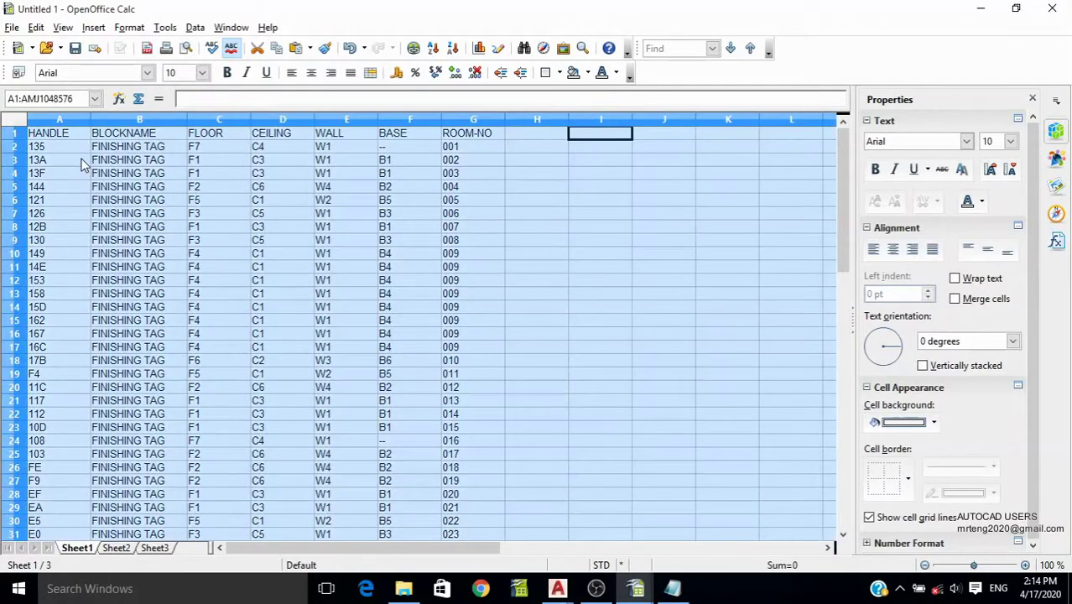
right_click(82, 163)
click(154, 315)
click(673, 588)
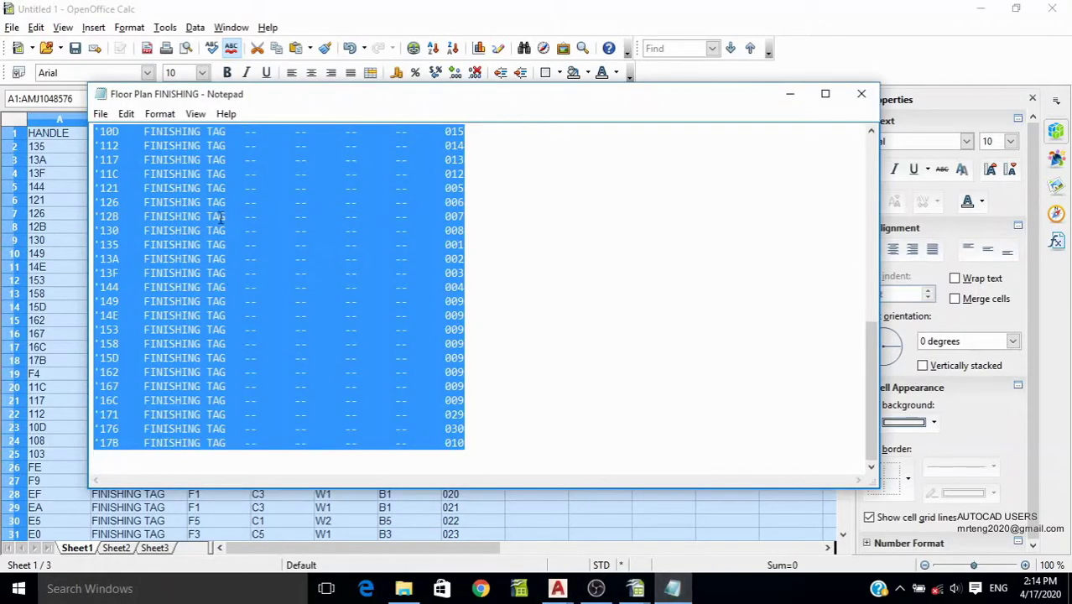
Step: Paste the tag table over the selected lines in Floor Plan FINISHING.txt and save it when closing
right_click(199, 170)
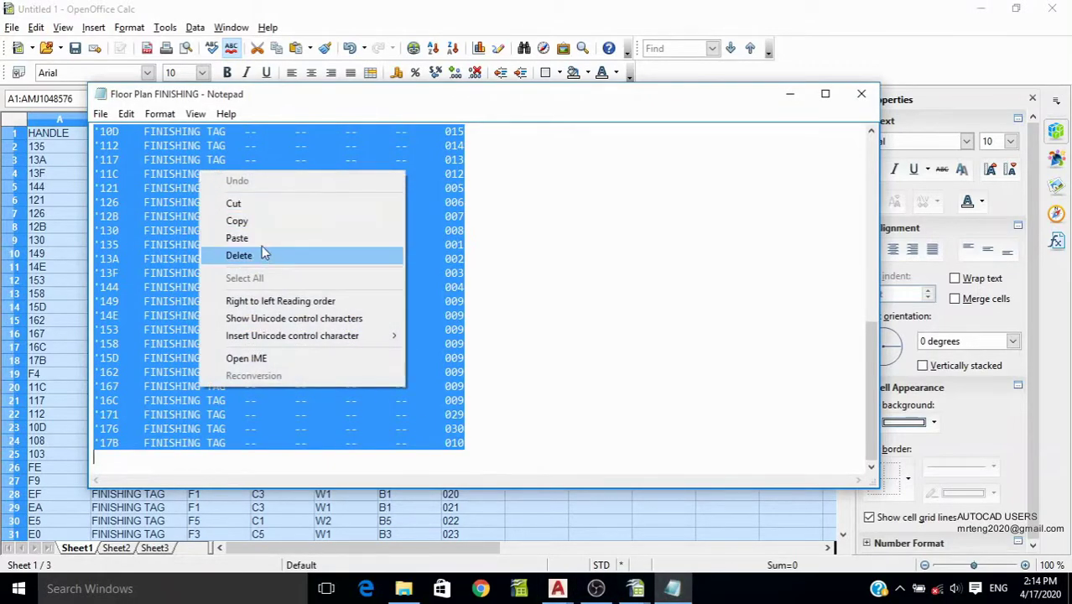
click(261, 239)
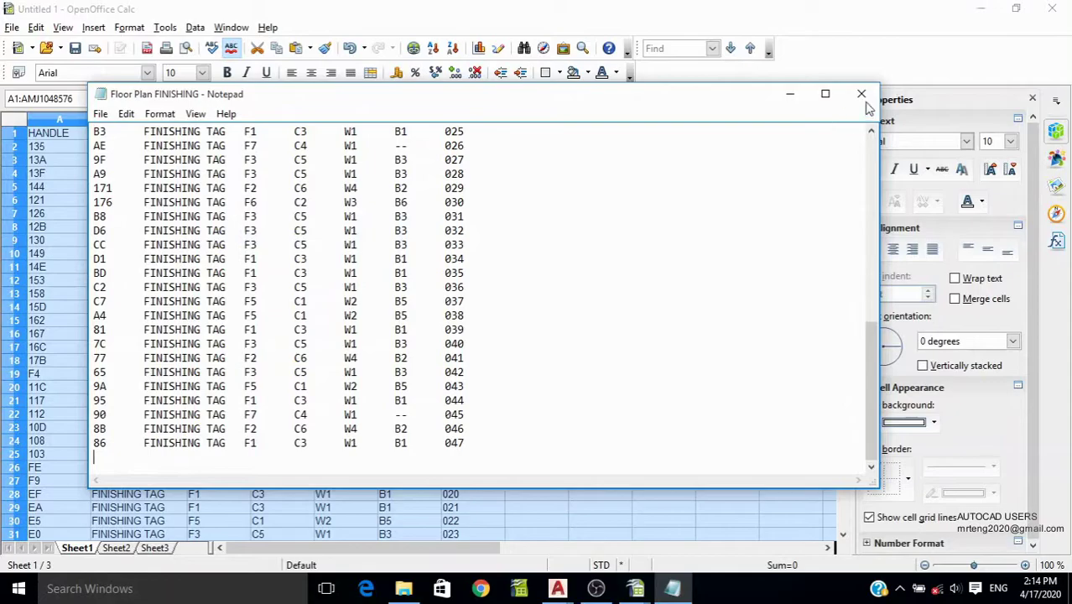
click(864, 94)
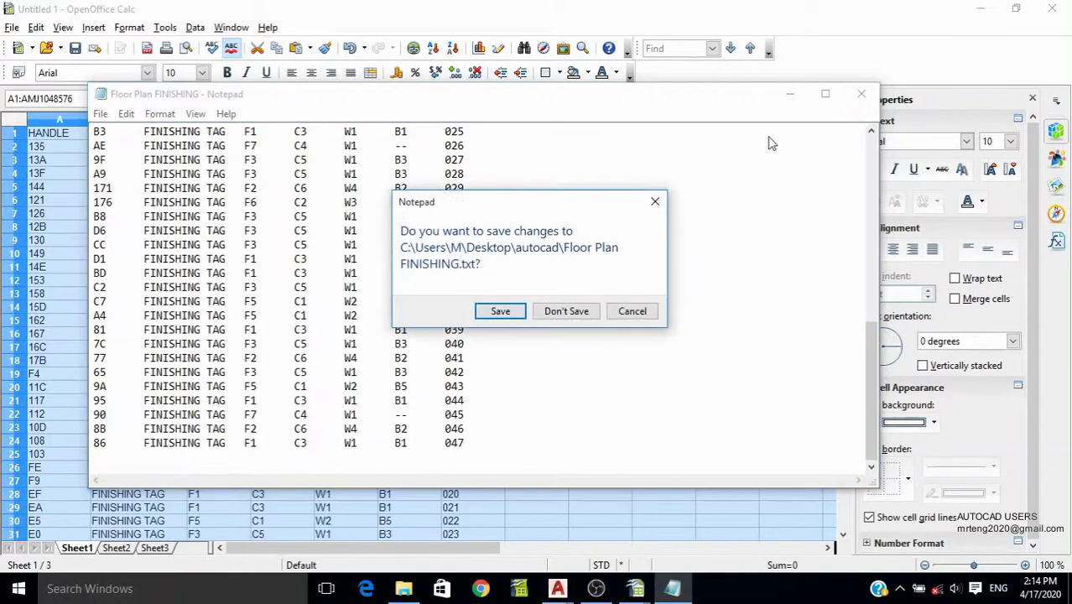
click(501, 312)
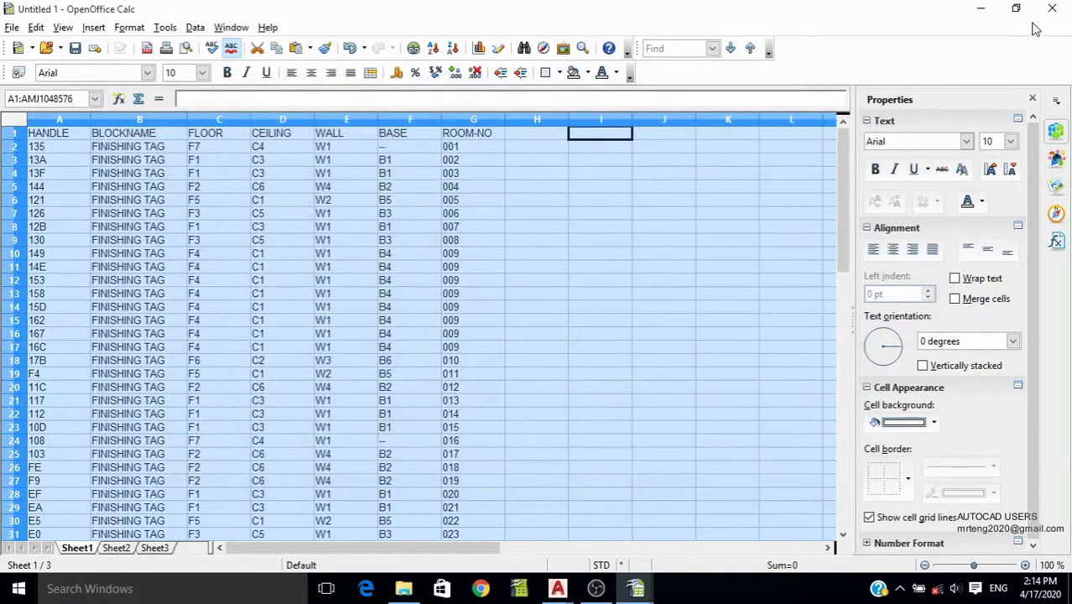
click(985, 12)
Step: Import Floor Plan FINISHING.txt with ATTIN, updating all 54 finishing tag inserts
click(986, 10)
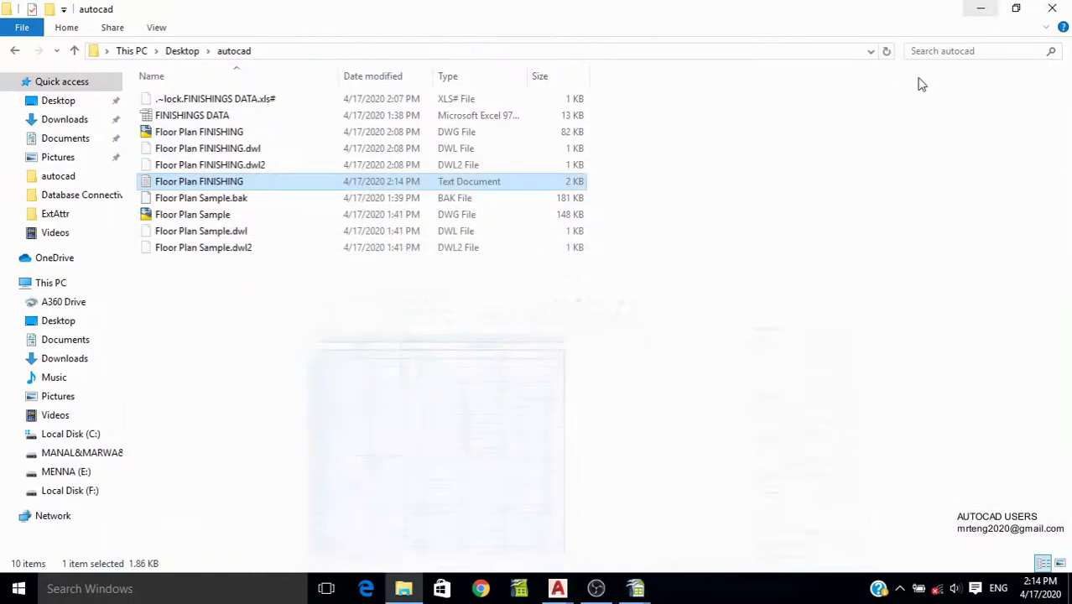
mouse_move(557, 589)
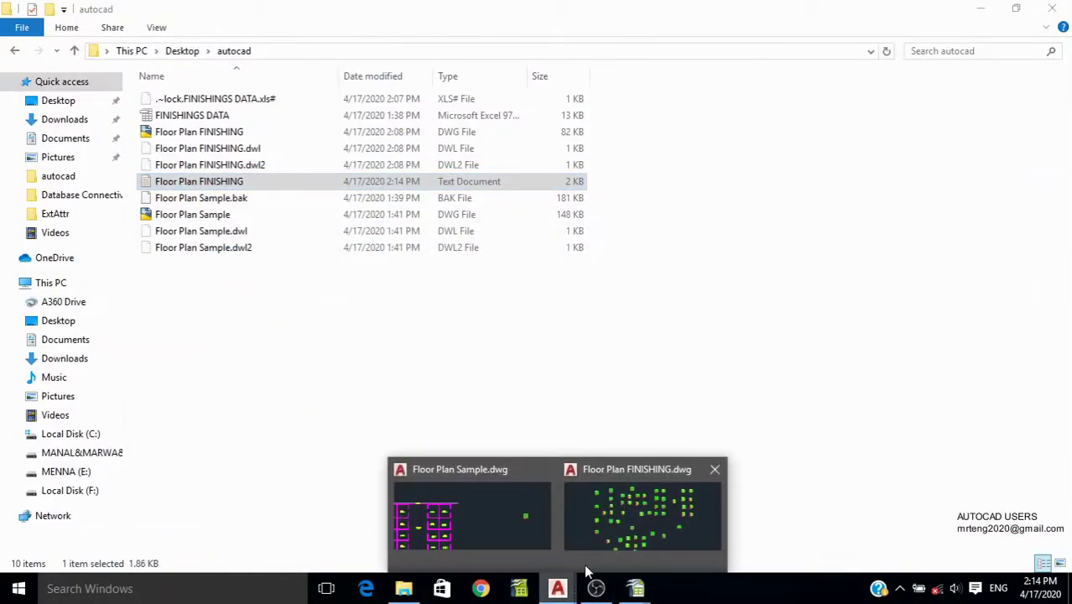
click(609, 546)
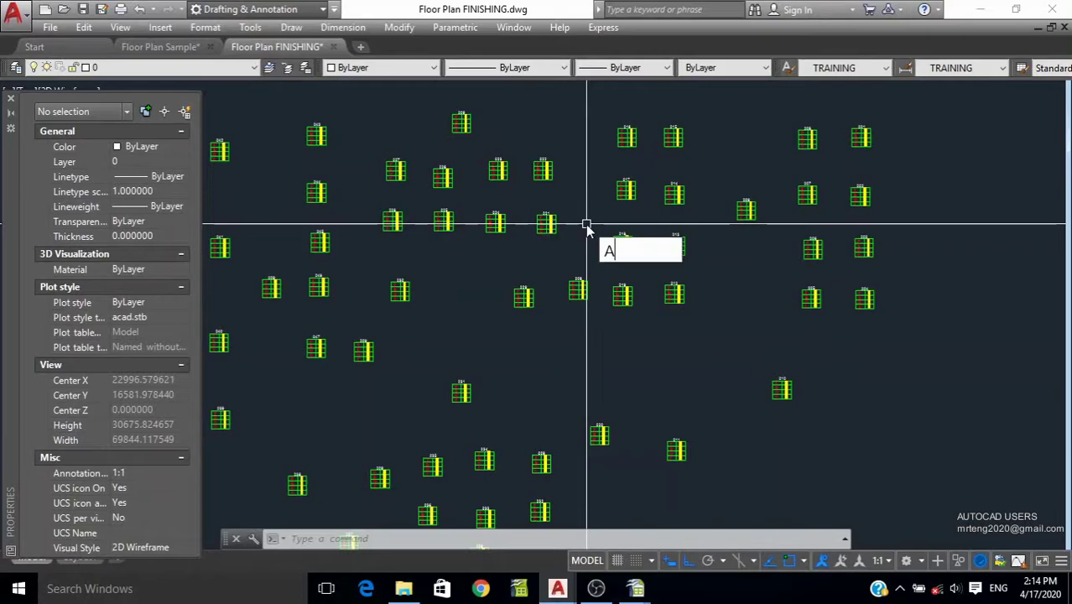
click(651, 322)
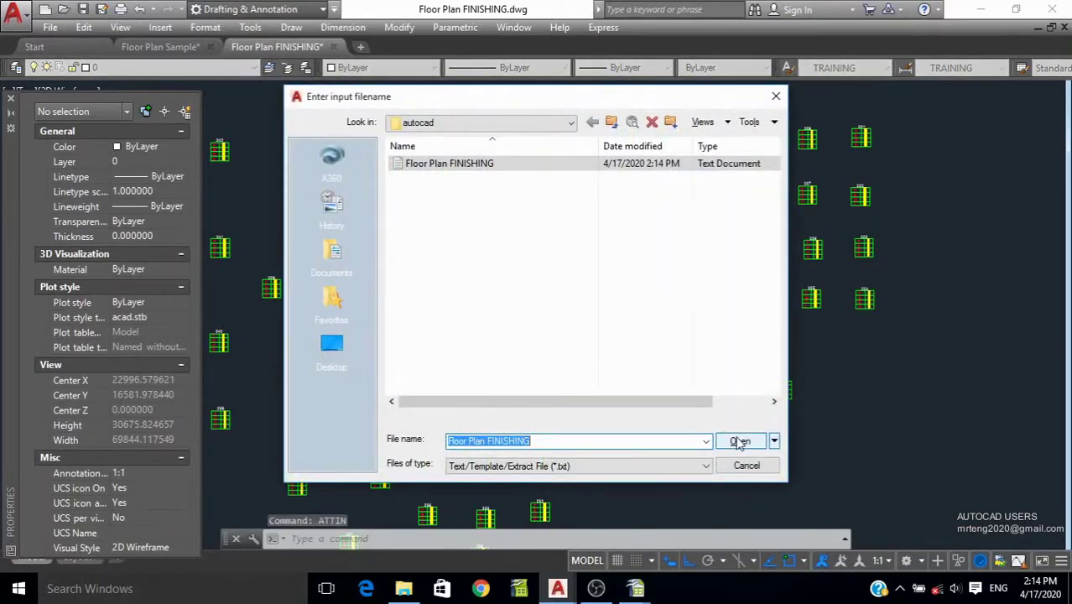
click(739, 443)
scroll(758, 225, up, 8)
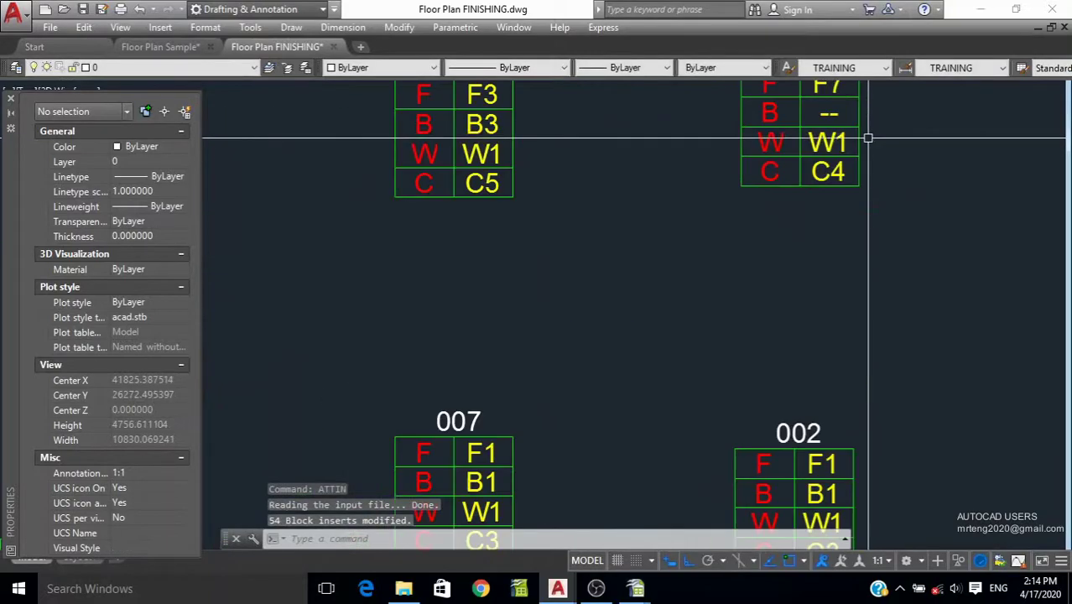
scroll(839, 201, down, 1)
scroll(514, 295, down, 4)
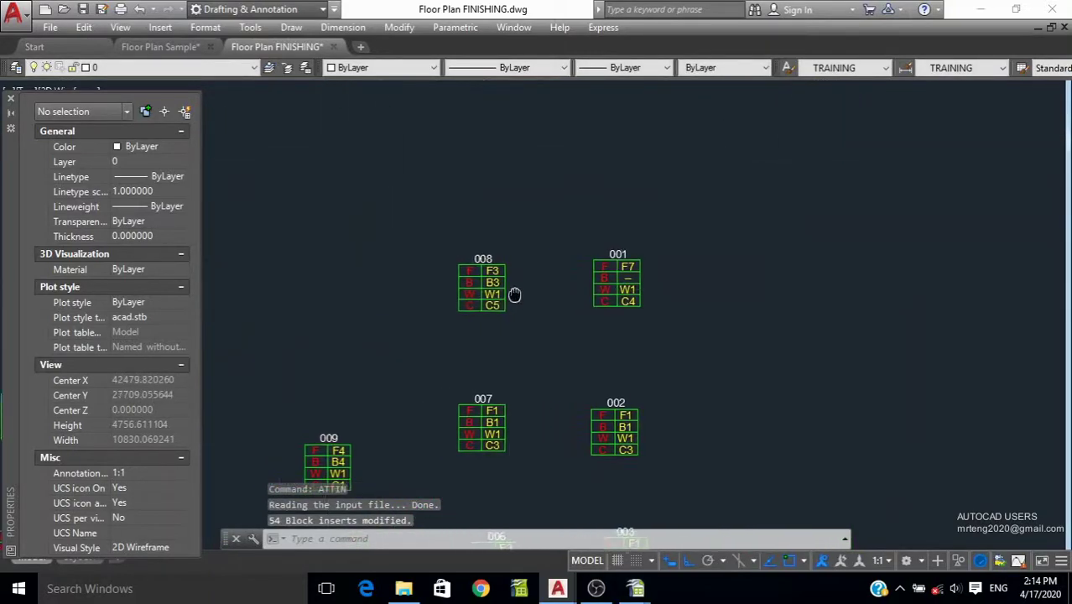
middle_drag(514, 294, 434, 217)
scroll(646, 204, down, 5)
scroll(646, 314, up, 6)
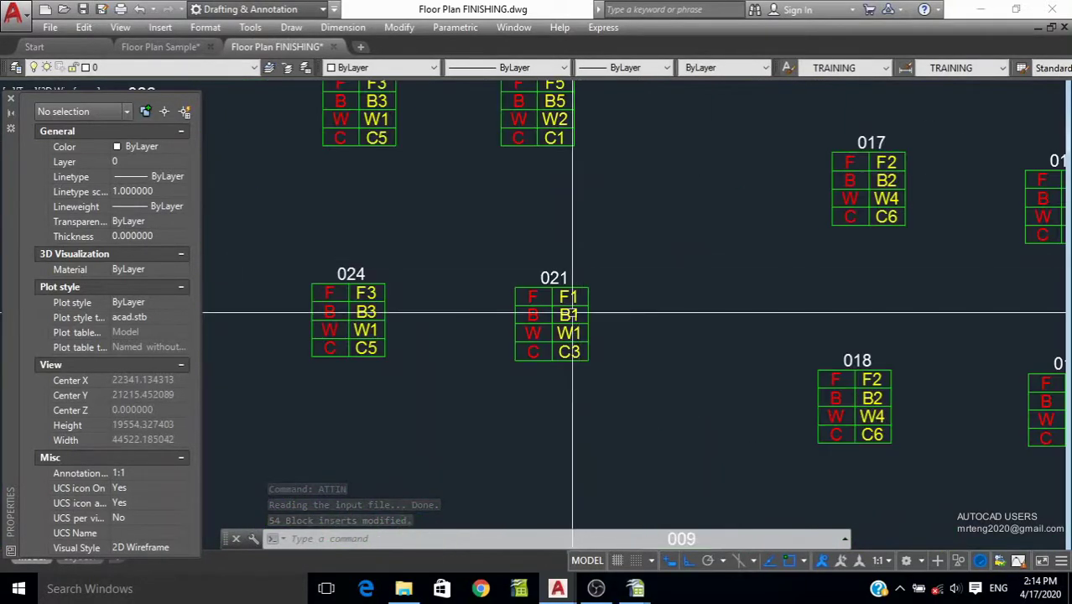
scroll(347, 321, up, 4)
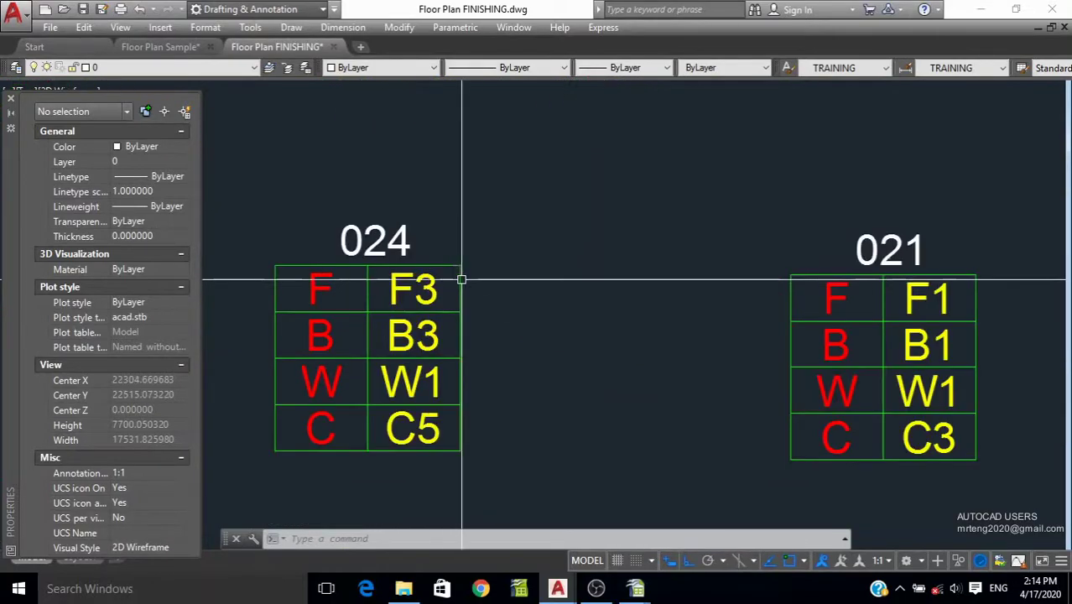
mouse_move(635, 589)
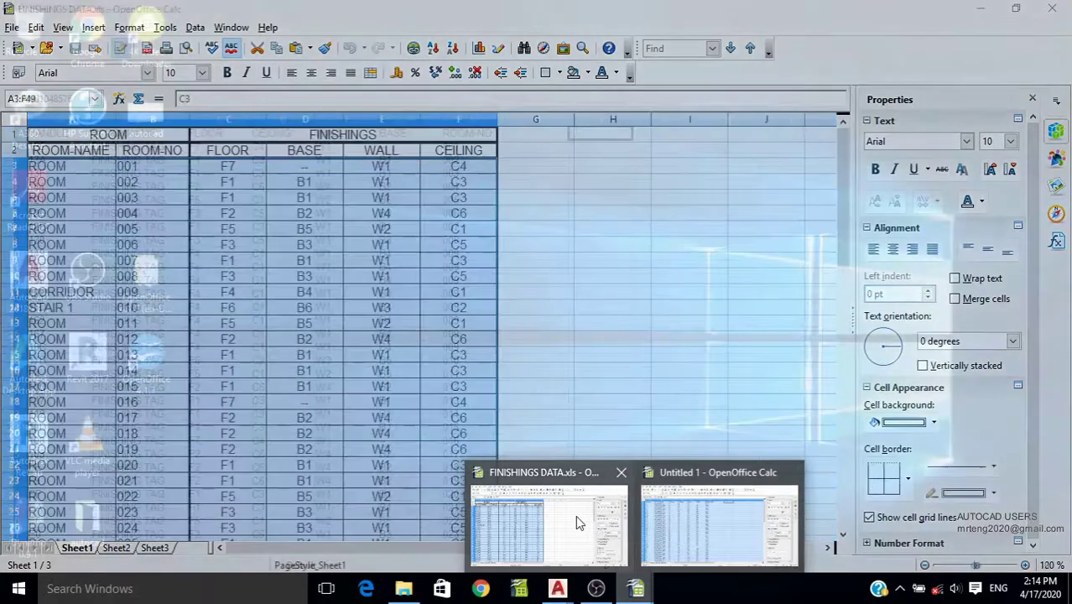
Step: Resize the FINISHINGS DATA.xls window to sit beside the AutoCAD drawing
click(575, 517)
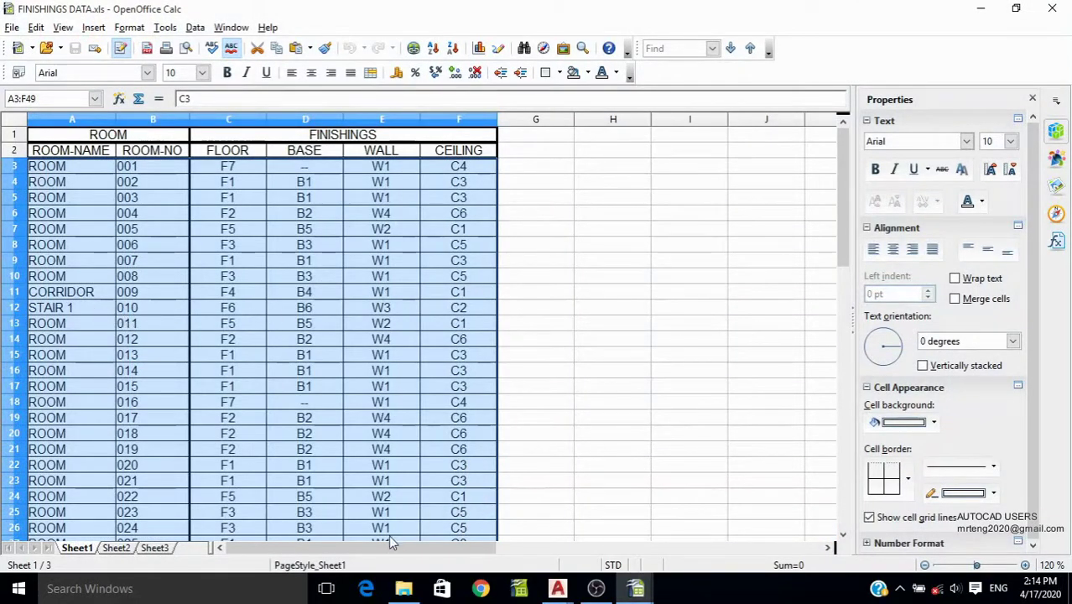
drag(389, 534, 295, 526)
click(84, 339)
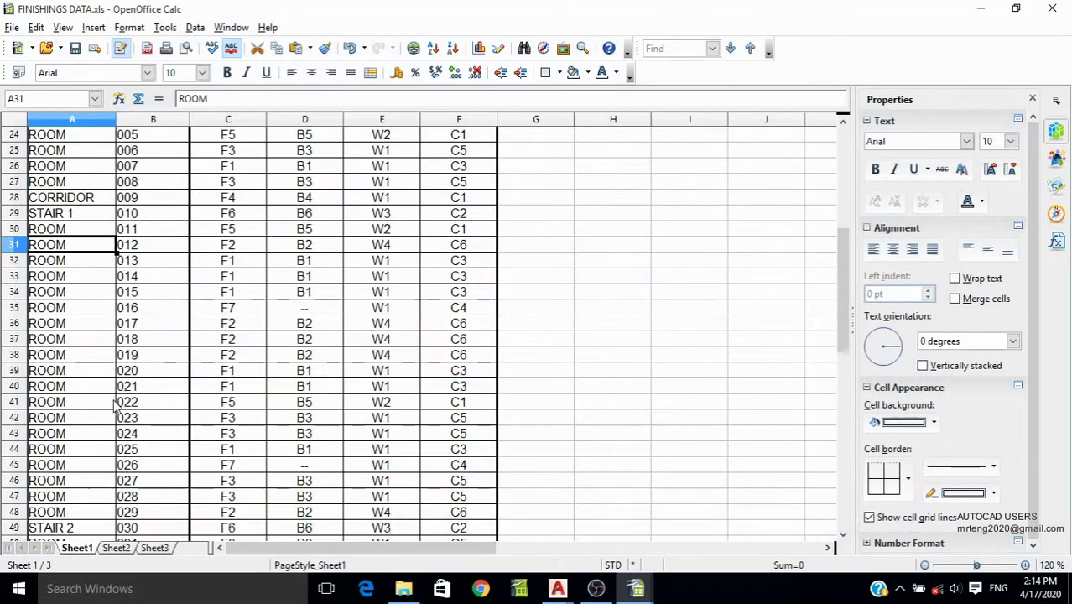
scroll(100, 378, down, 5)
double_click(341, 19)
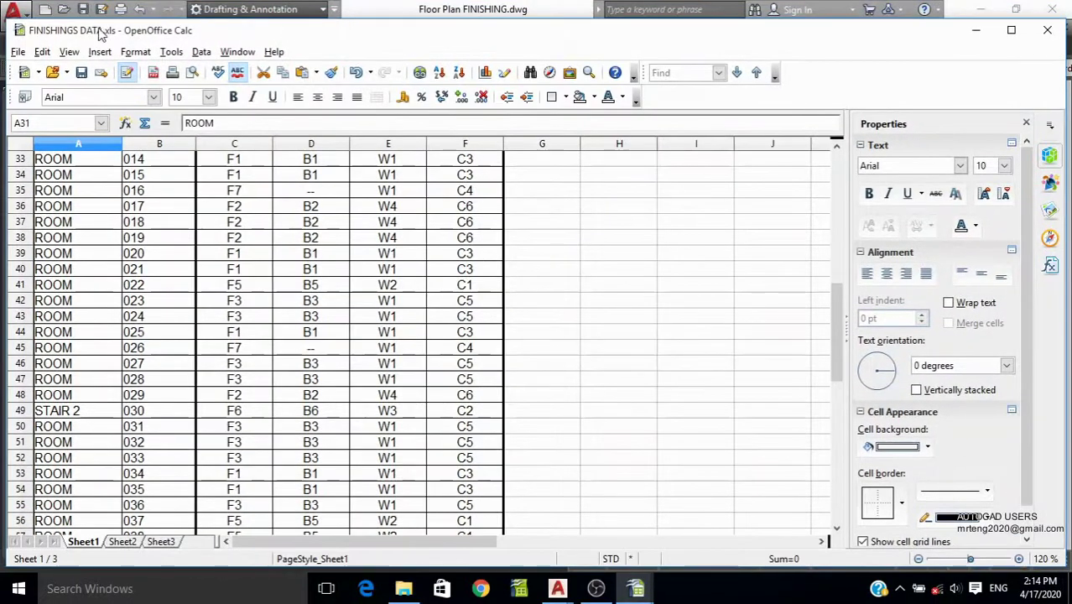
drag(10, 20, 613, 92)
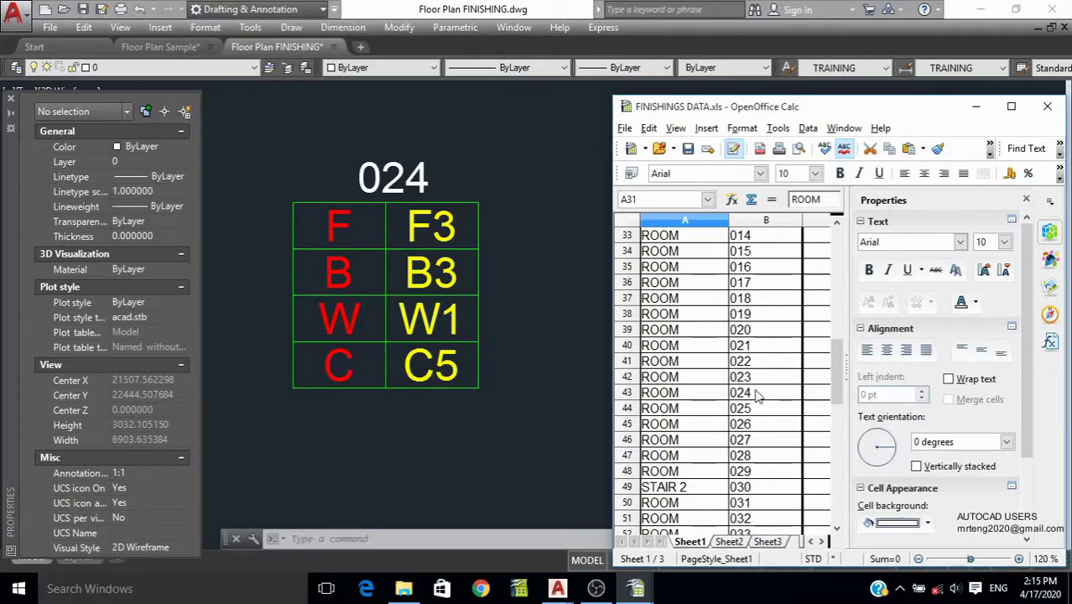
drag(612, 389, 542, 389)
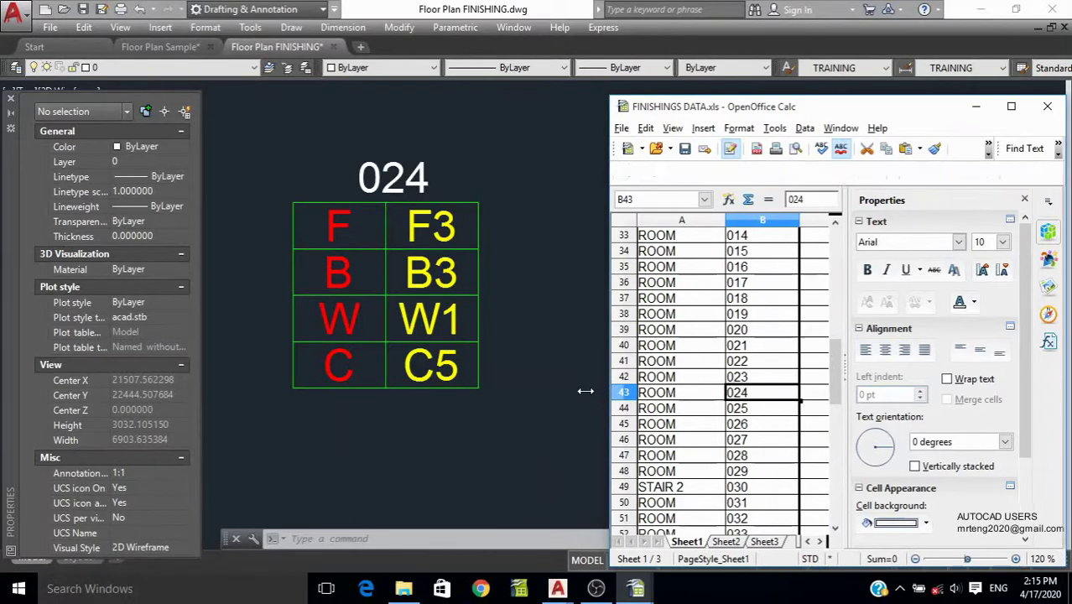
Step: Compare tag 024 in the drawing with its row in the spreadsheet
click(11, 99)
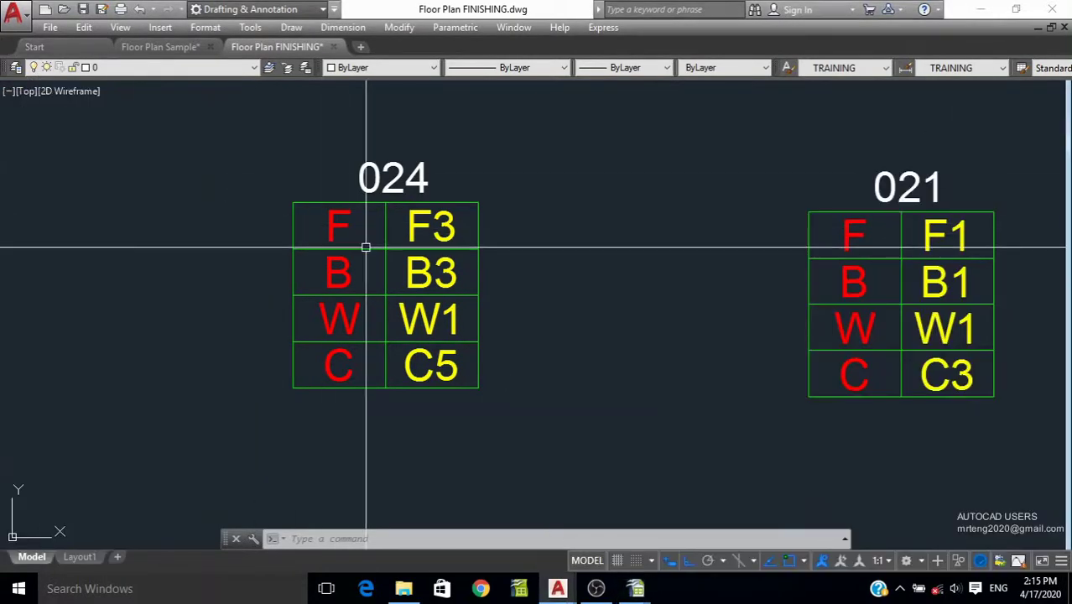
middle_drag(364, 244, 114, 239)
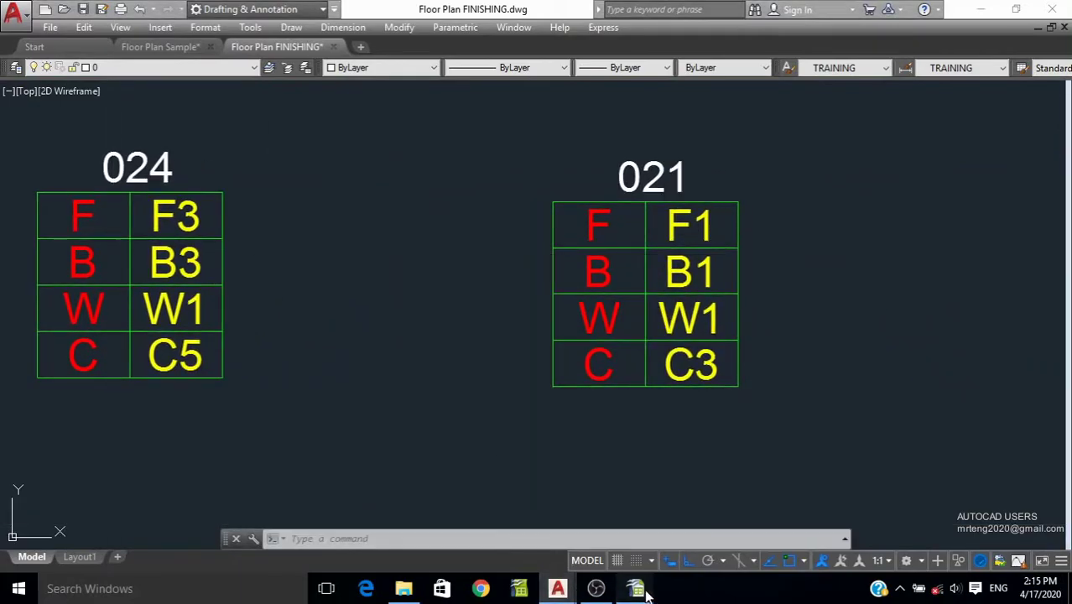
mouse_move(635, 589)
click(564, 514)
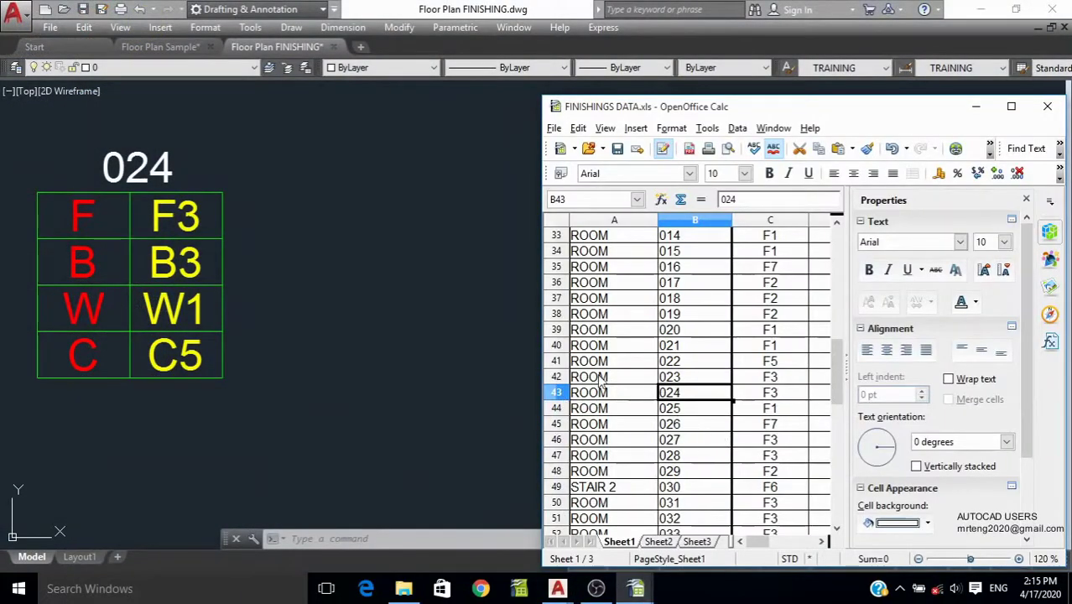
drag(538, 359, 411, 359)
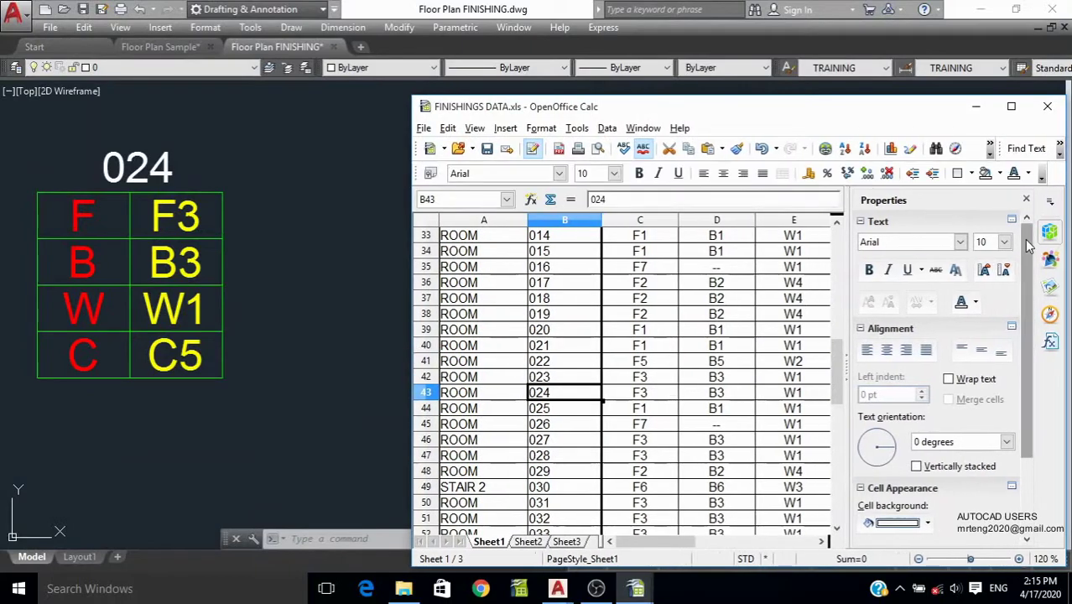
click(1024, 200)
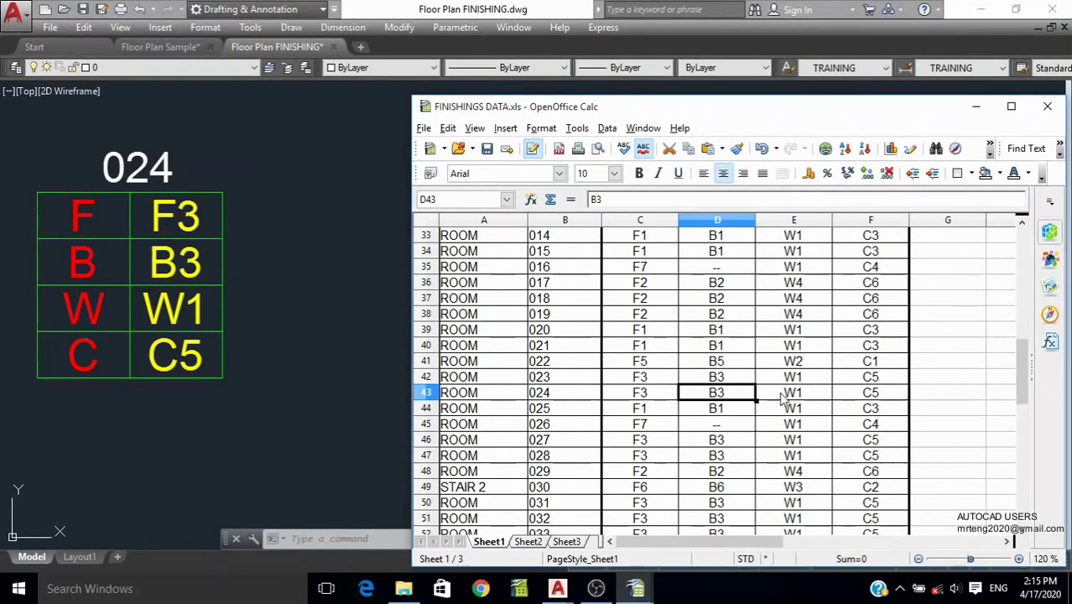
Step: Check room 045's tag (F7, --, W1, C4) against its spreadsheet row
click(359, 389)
scroll(347, 298, down, 2)
scroll(394, 310, down, 3)
scroll(394, 310, up, 5)
middle_drag(354, 275, 435, 283)
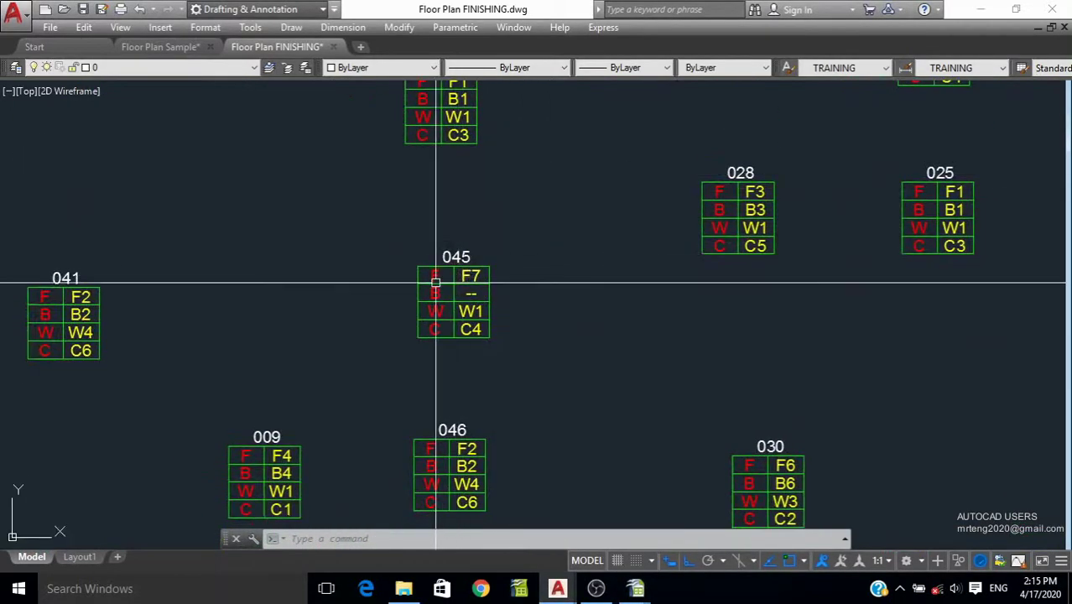
scroll(435, 283, up, 4)
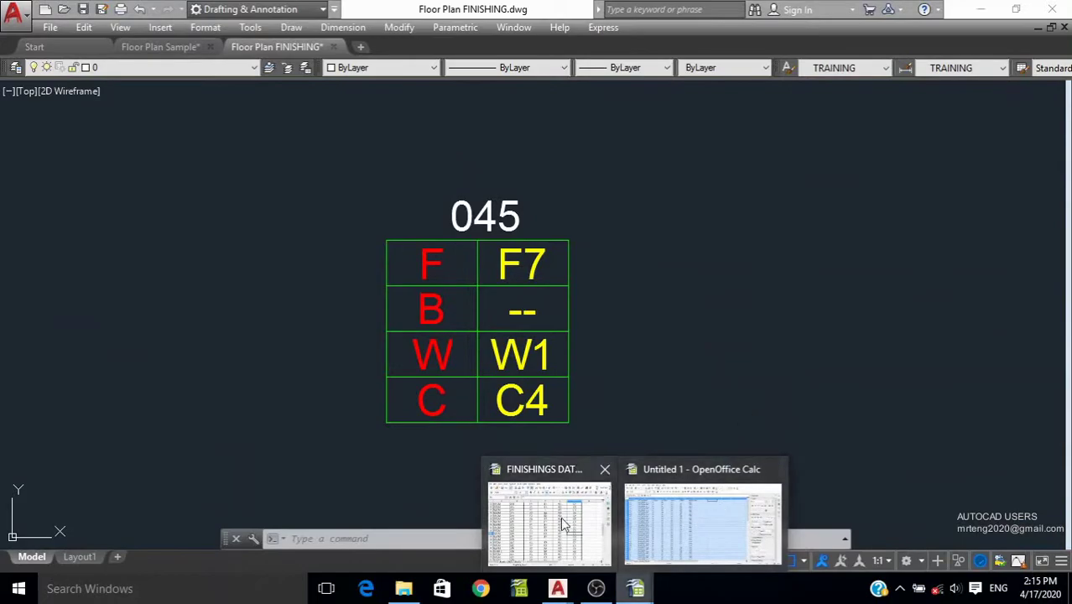
click(565, 524)
scroll(707, 367, down, 5)
scroll(707, 368, down, 1)
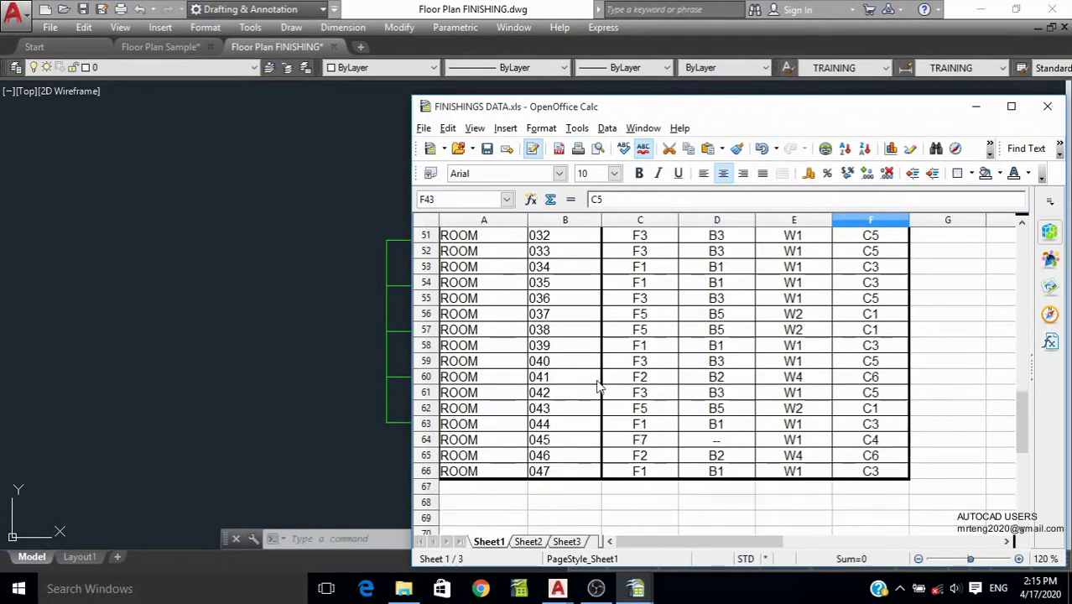
click(332, 355)
middle_drag(354, 328, 127, 315)
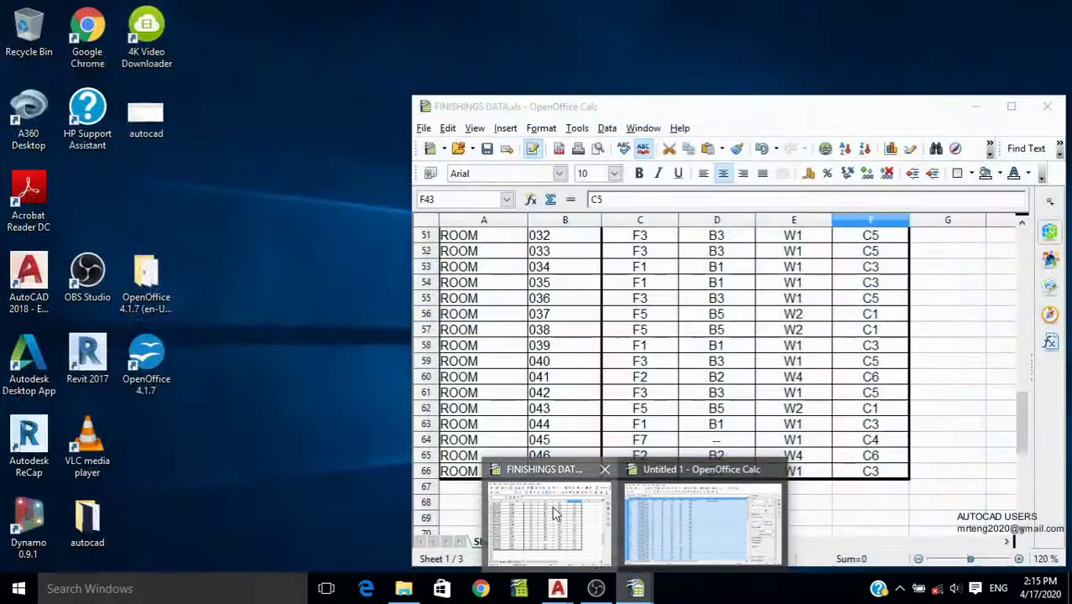
mouse_move(636, 588)
click(552, 507)
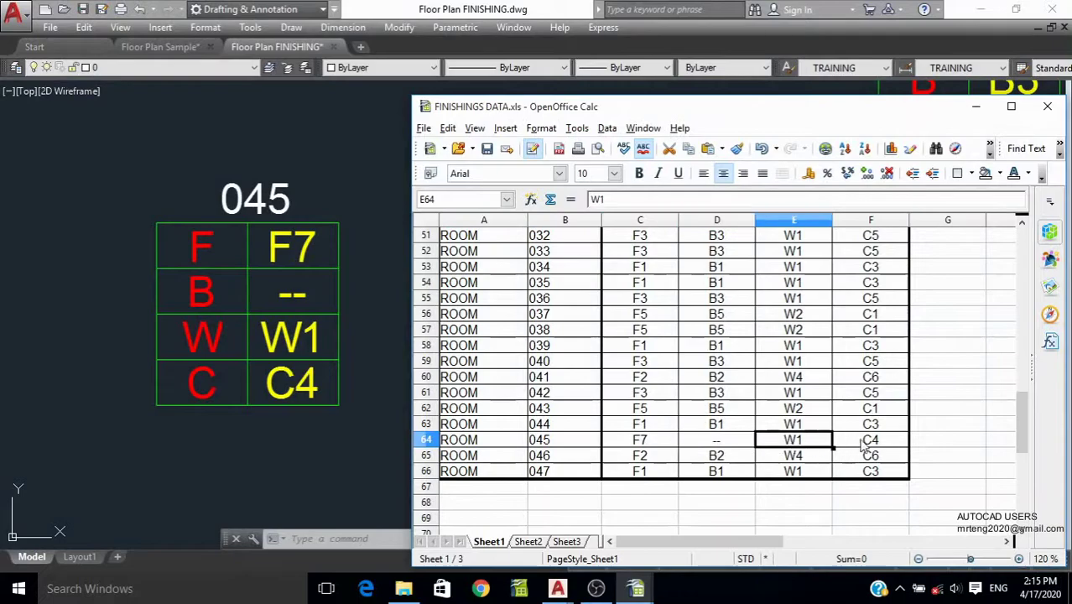
Step: Close FINISHINGS DATA.xls, discarding the changes
click(1048, 107)
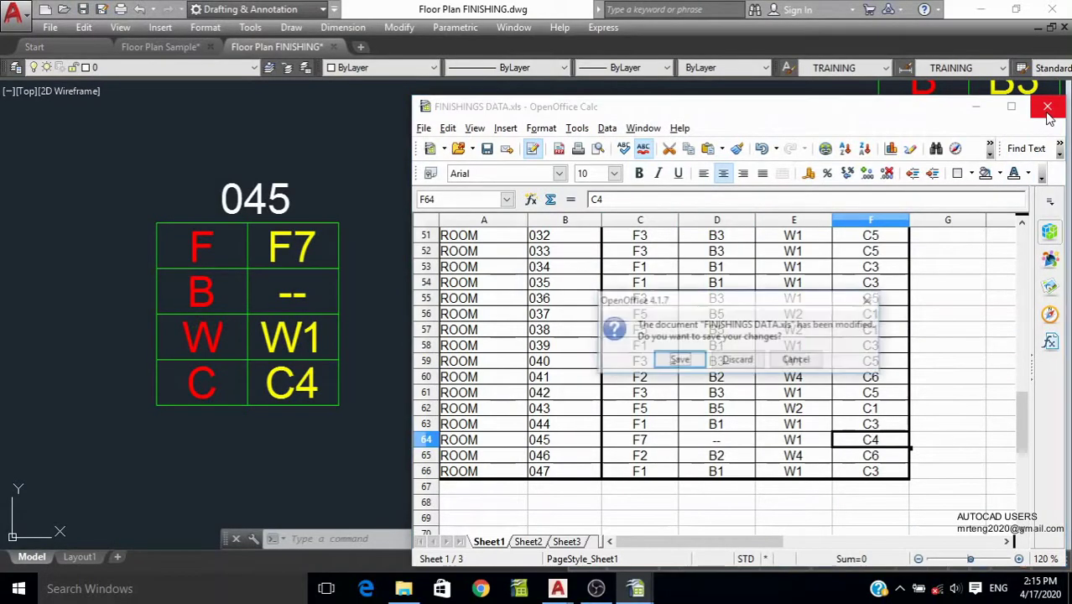
click(736, 360)
scroll(529, 348, down, 5)
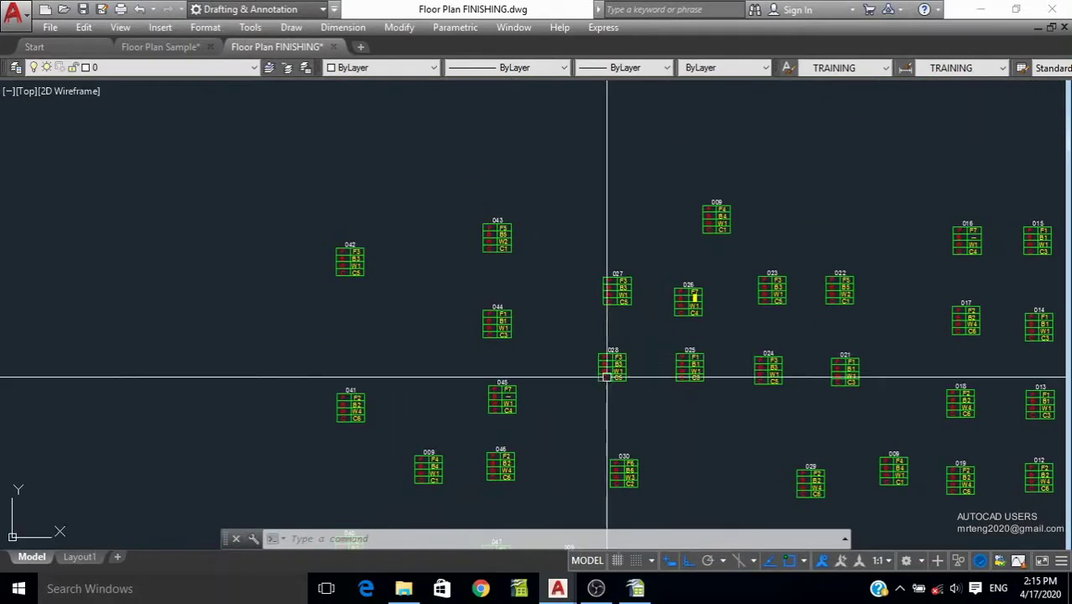
scroll(606, 376, down, 4)
Step: Window-select all 54 finishing tags and copy them to the clipboard
click(746, 256)
click(441, 456)
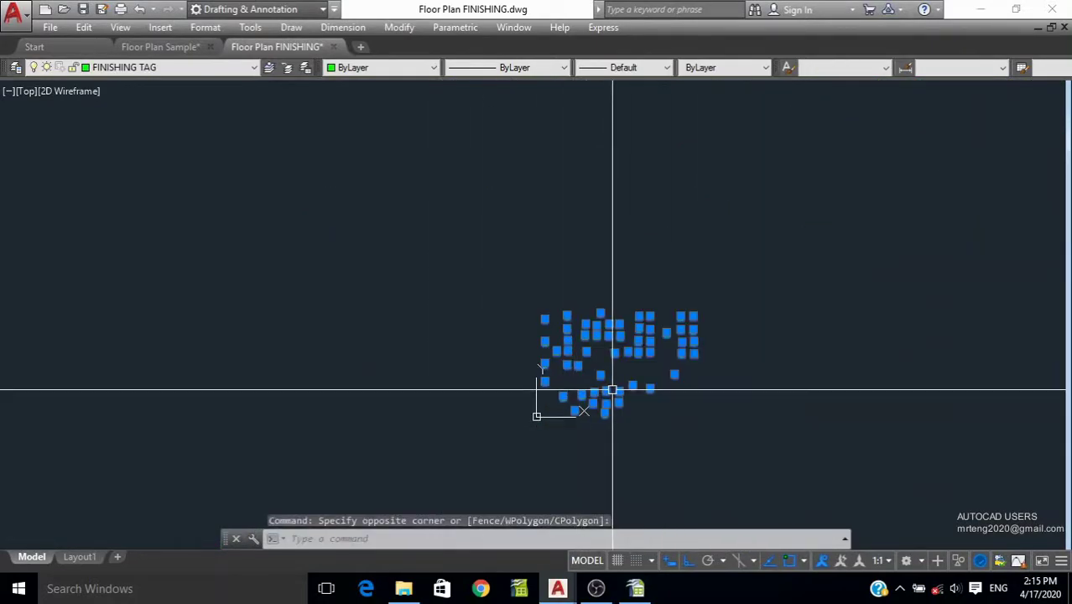
right_click(626, 300)
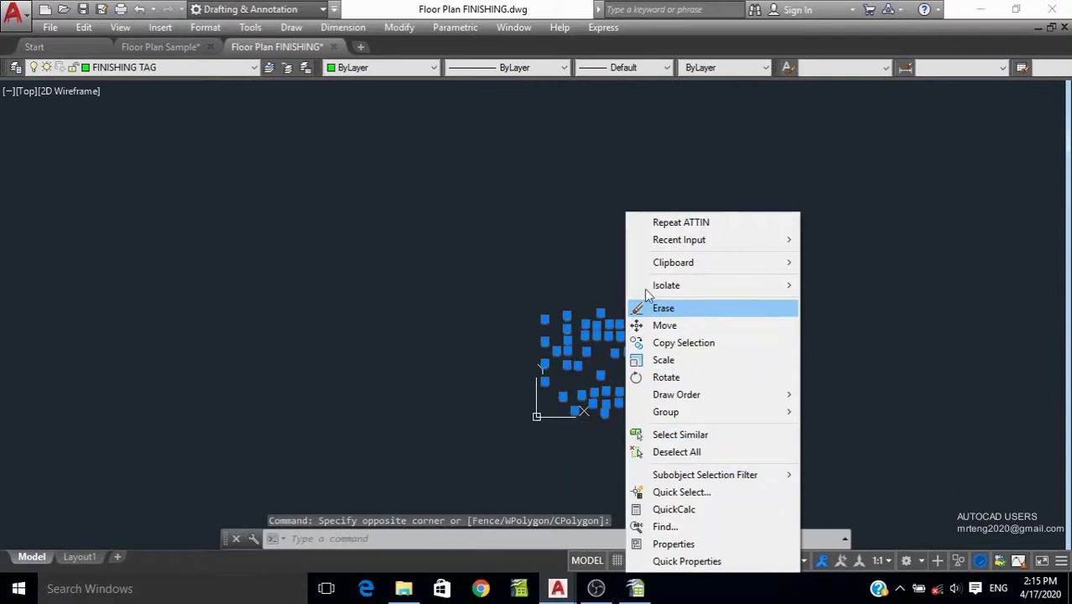
click(523, 244)
click(495, 270)
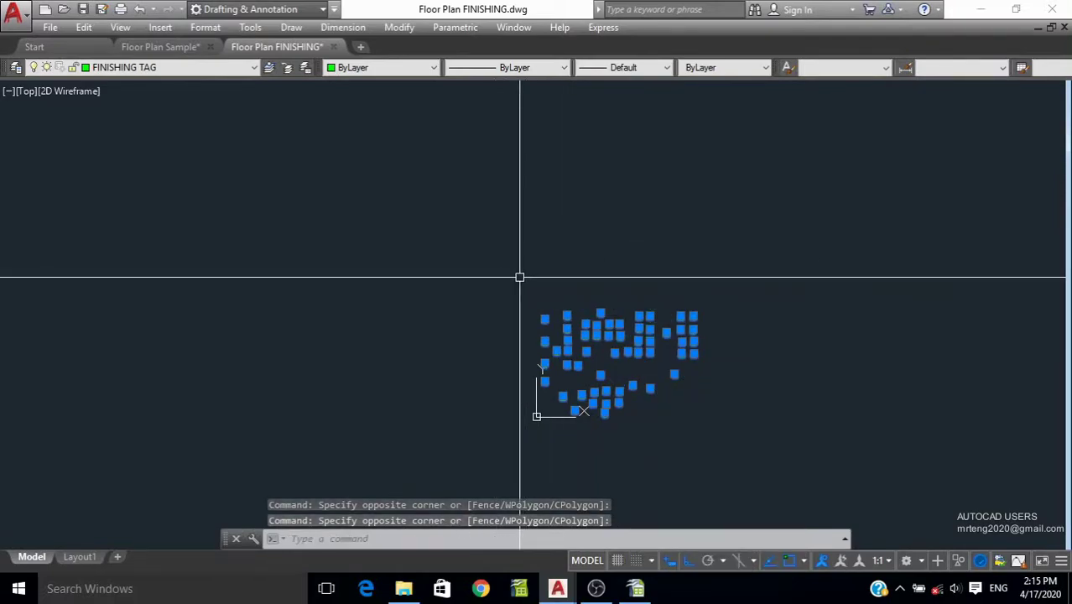
right_click(598, 311)
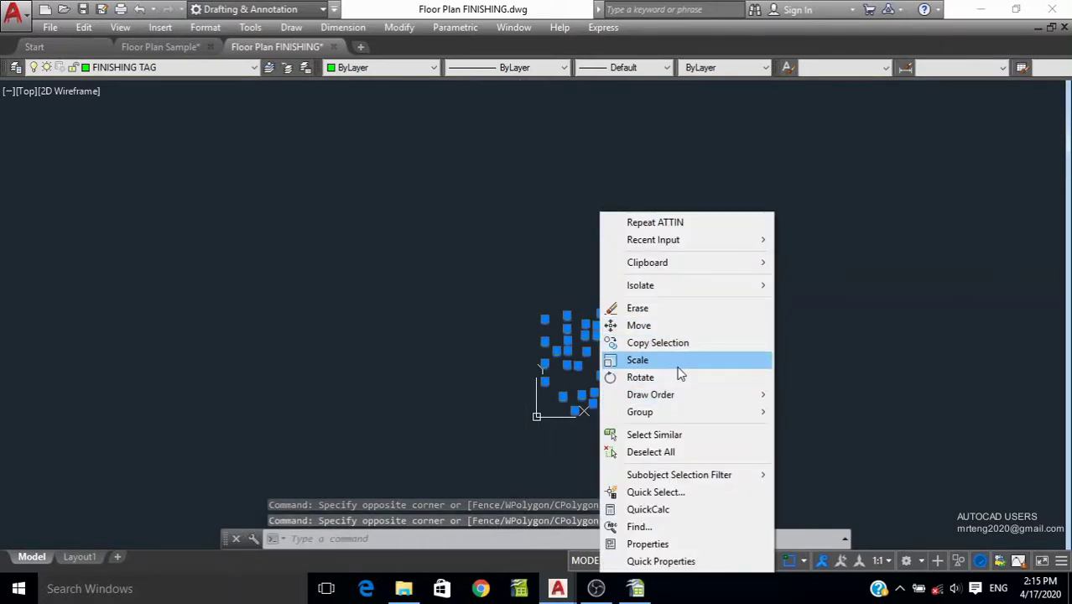
click(526, 251)
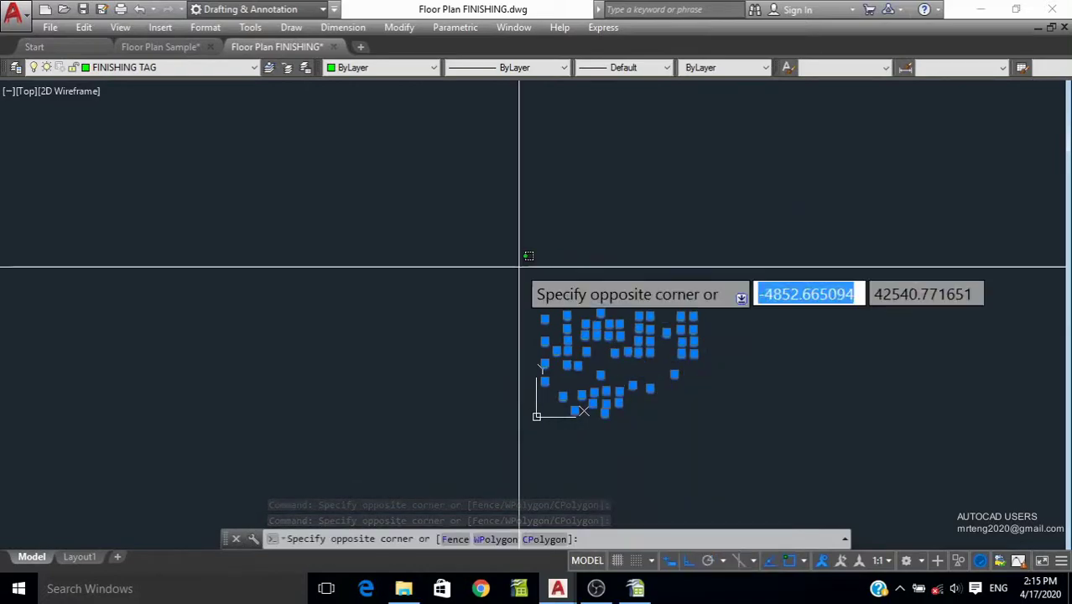
click(496, 280)
key(ctrl+c)
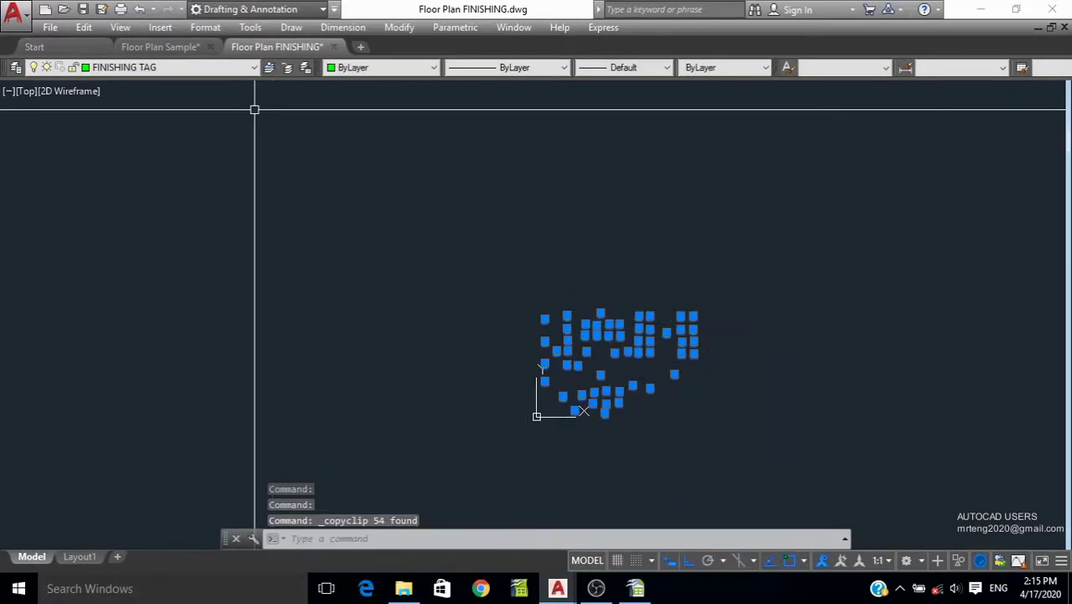
click(172, 46)
Step: Paste the tags to original coordinates, then undo the paste
middle_drag(506, 332, 647, 324)
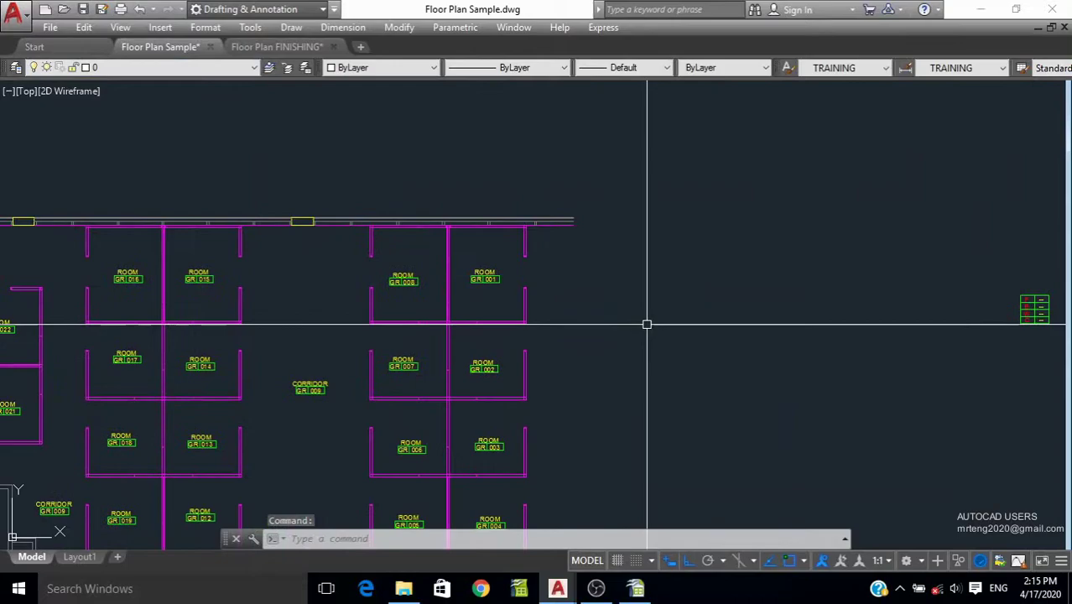
key(alt+e)
key(d)
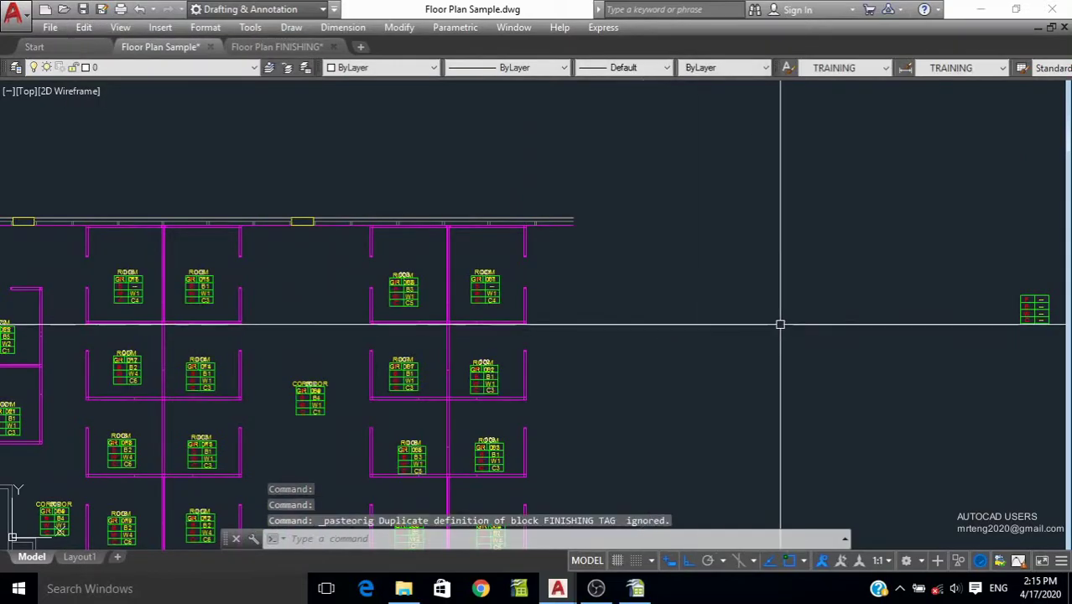
middle_drag(780, 321, 706, 324)
key(ctrl+z)
key(ctrl+z)
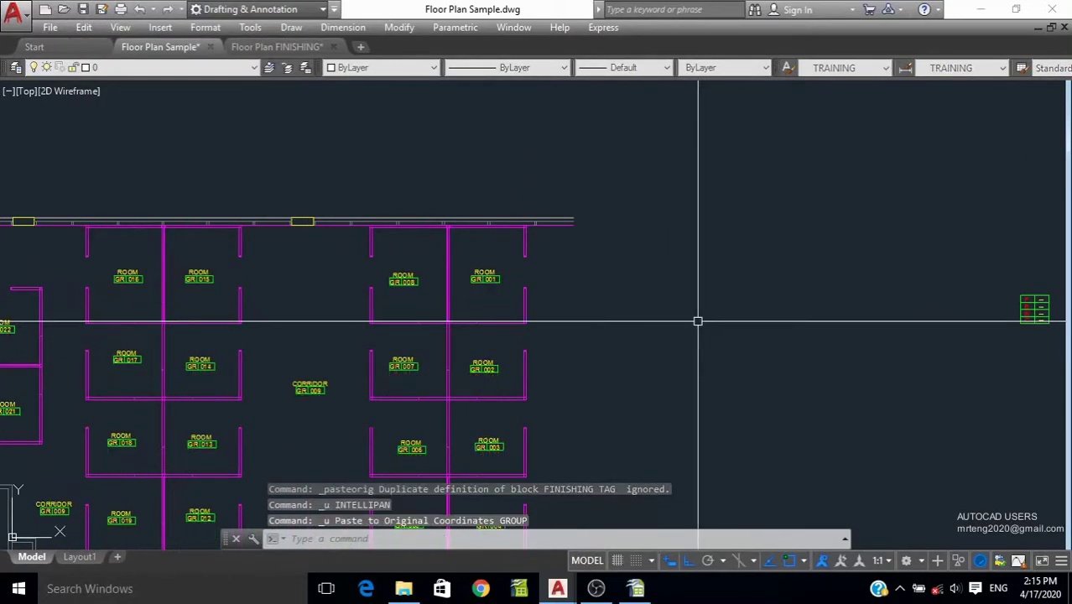
scroll(736, 323, down, 2)
Step: Erase the stray finishing tag block with E
click(776, 348)
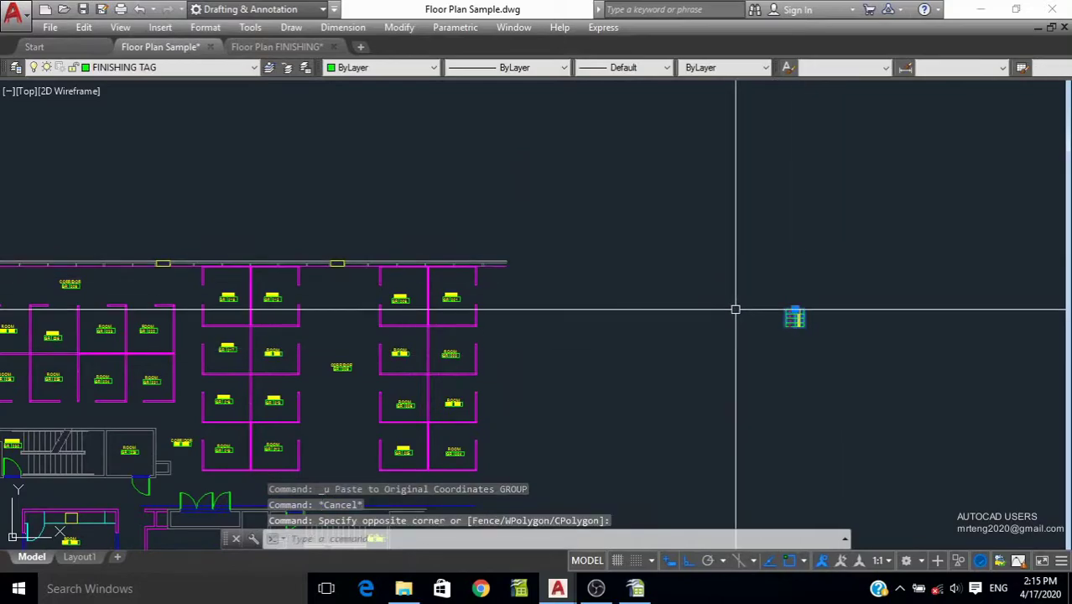
click(775, 342)
text(E)
key(Return)
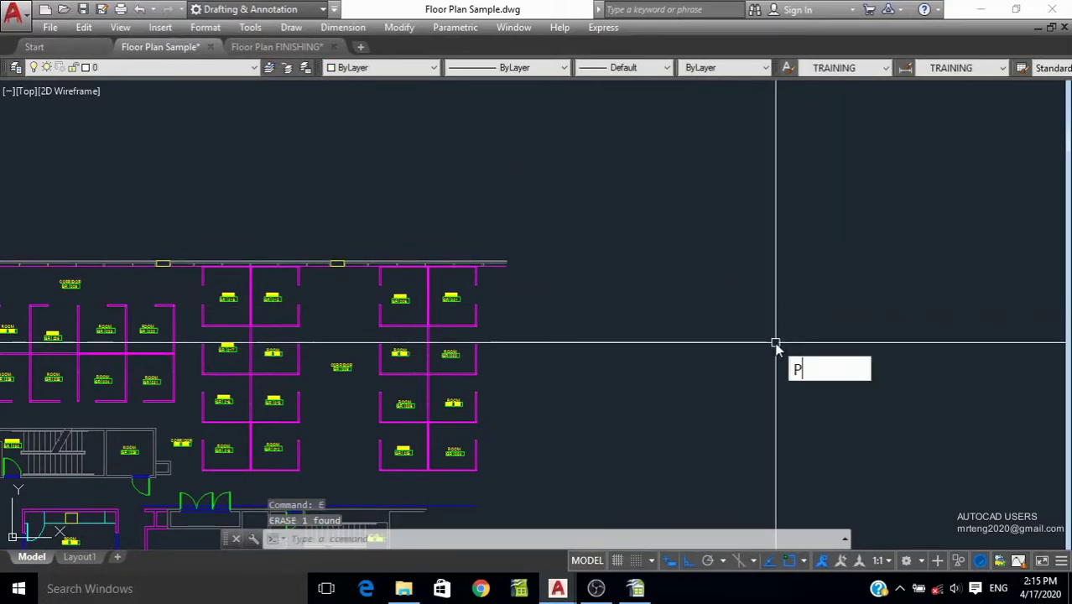
Step: Purge unused blocks, including FINISHING TAG, from the drawing
text(U)
key(Return)
key(Return)
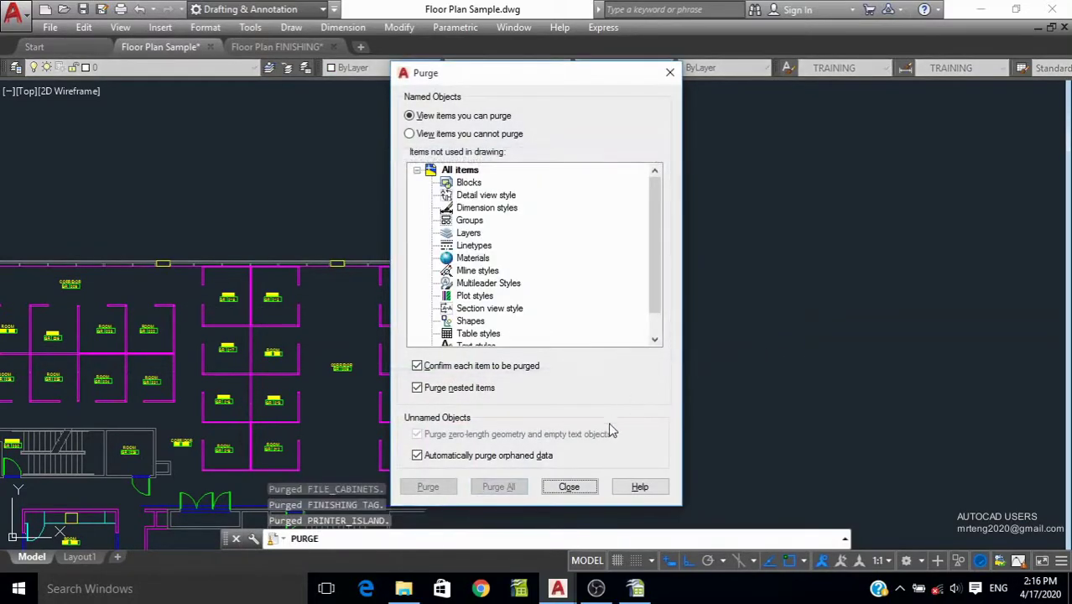
click(568, 487)
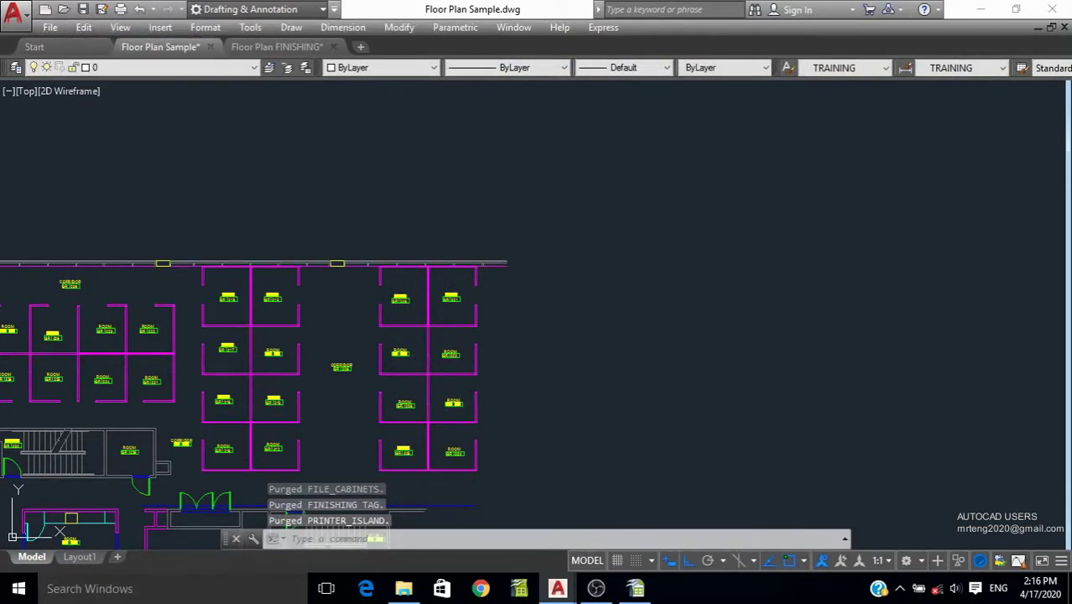
scroll(412, 303, up, 3)
Step: Select room 001's finishing tag and all similar finishing tags
scroll(555, 318, up, 4)
scroll(710, 239, up, 2)
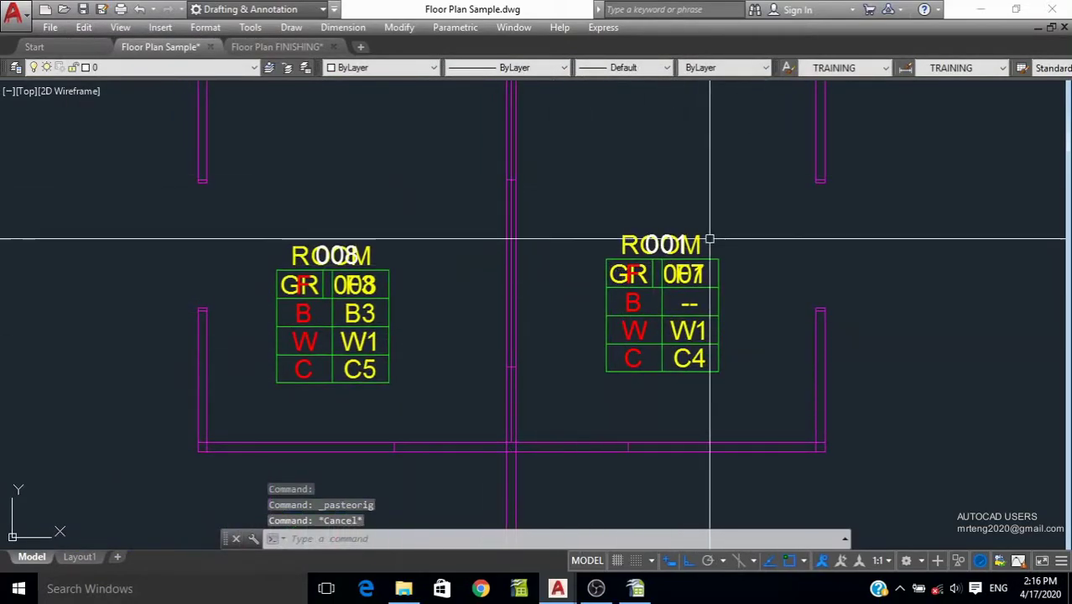
key(Escape)
click(628, 251)
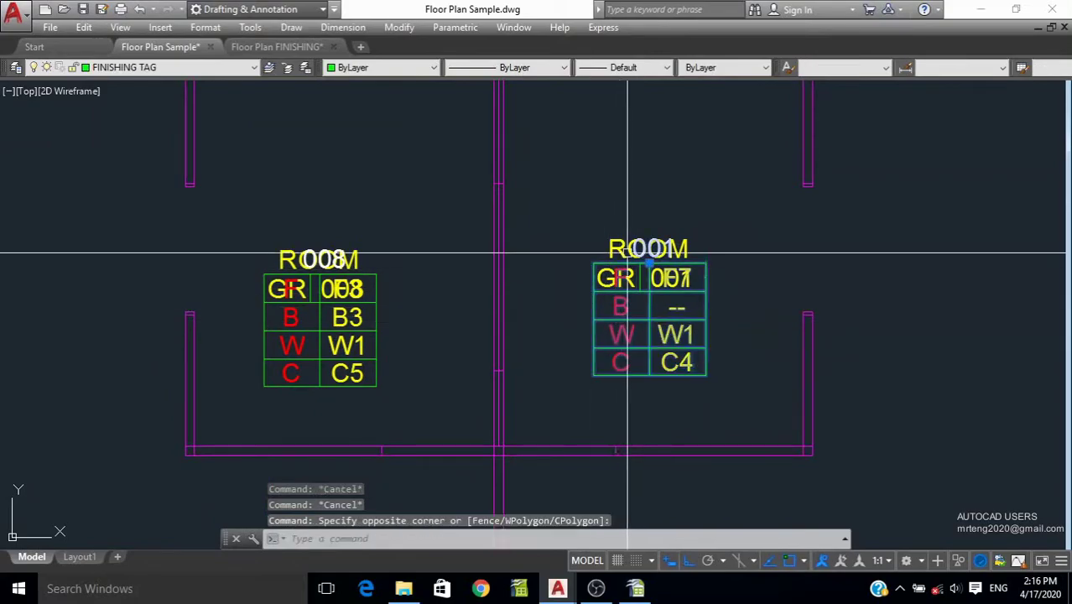
right_click(627, 251)
click(708, 433)
text(M)
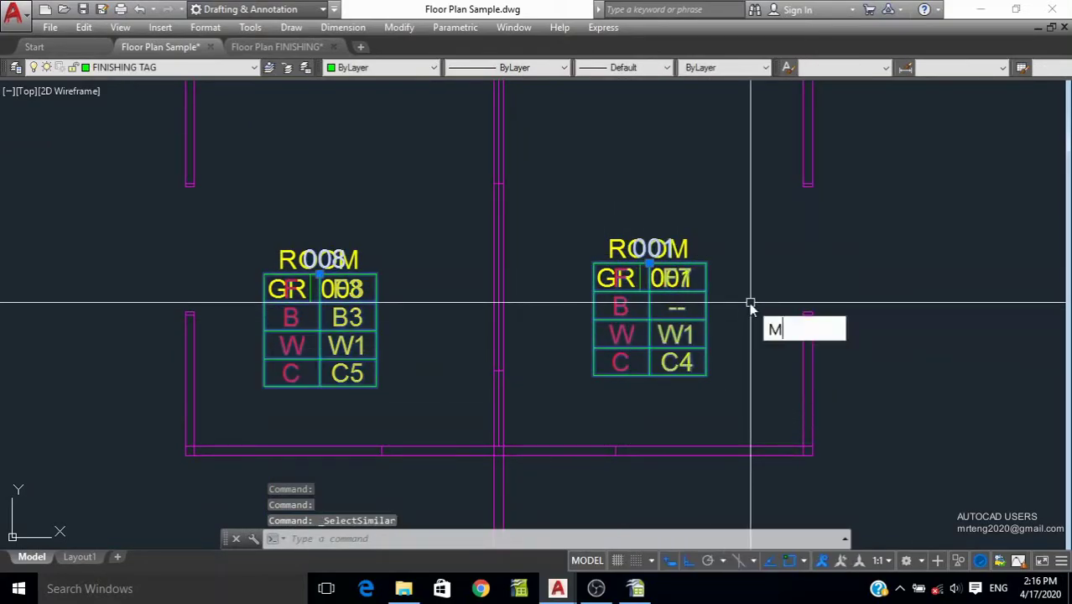
Step: Move all selected finishing tags down below the room labels
key(ctrl+1)
middle_drag(863, 342, 754, 321)
key(Return)
click(763, 335)
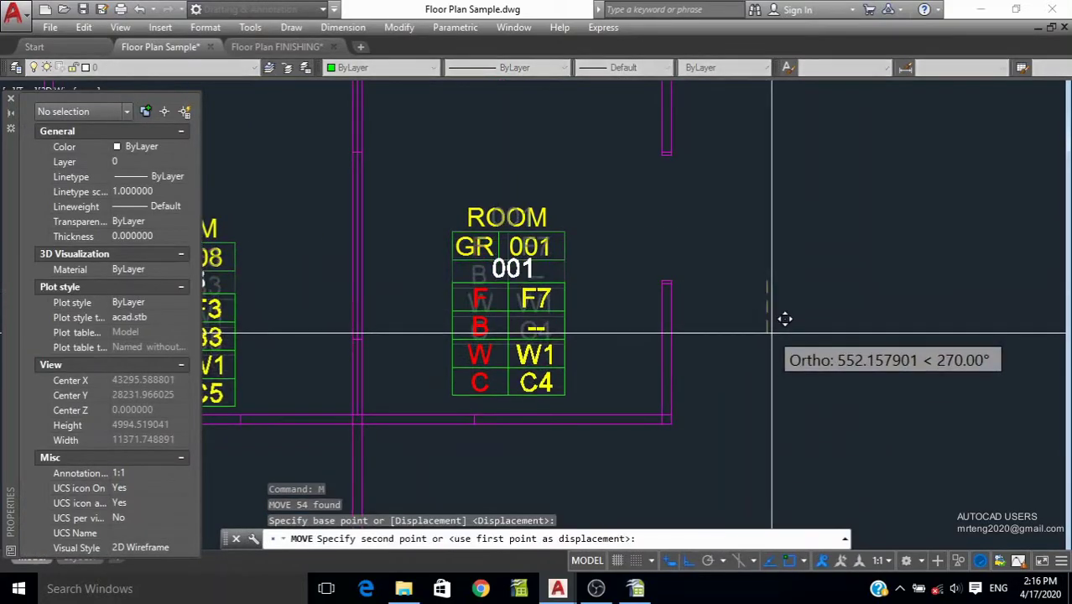
key(Escape)
Step: Inspect the moved tags across the plan and open room 001's tag attribute values
middle_drag(288, 282, 530, 249)
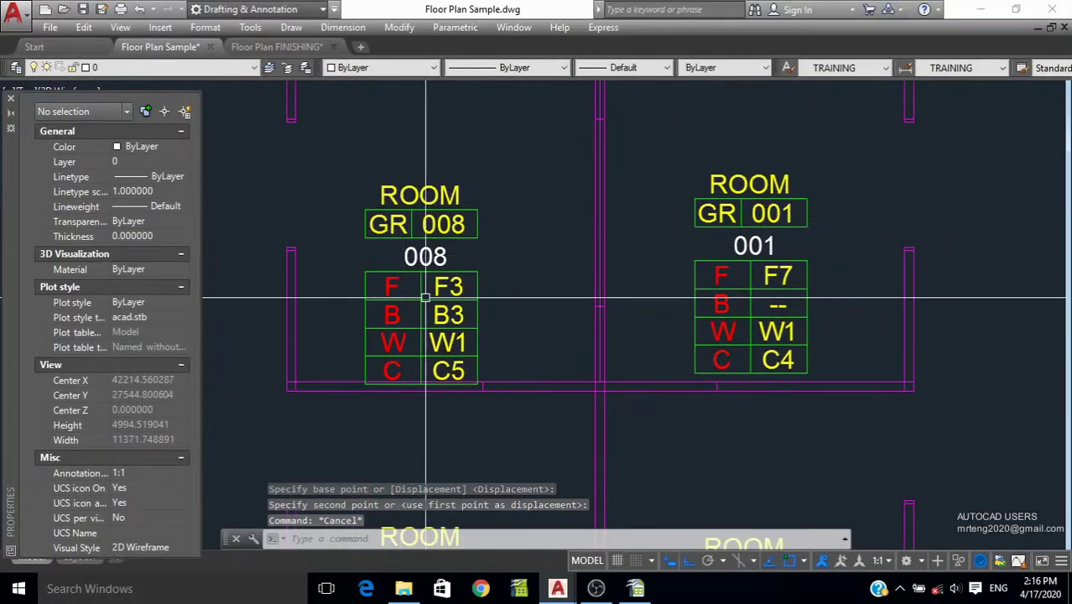
middle_drag(425, 297, 623, 229)
scroll(789, 283, down, 3)
scroll(545, 299, up, 3)
middle_drag(418, 257, 792, 254)
scroll(497, 306, down, 3)
scroll(864, 305, up, 3)
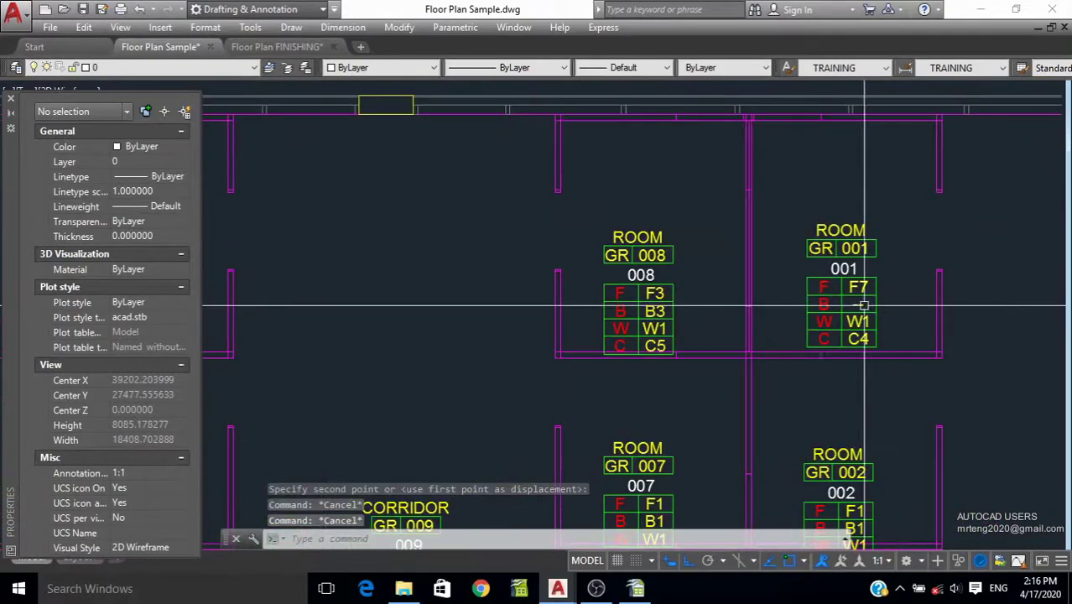
middle_drag(863, 305, 725, 287)
click(725, 287)
key(Escape)
scroll(726, 266, up, 2)
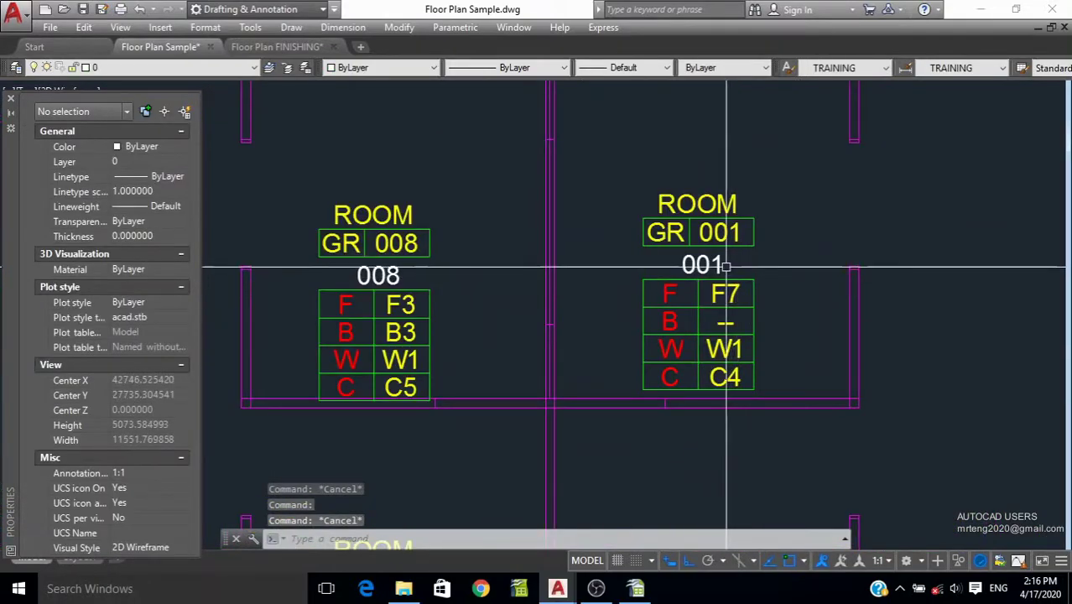
double_click(726, 267)
Step: Open the FINISHING TAG block in the Block Editor, inspect the ROOM-NO attribute, and close it
key(Escape)
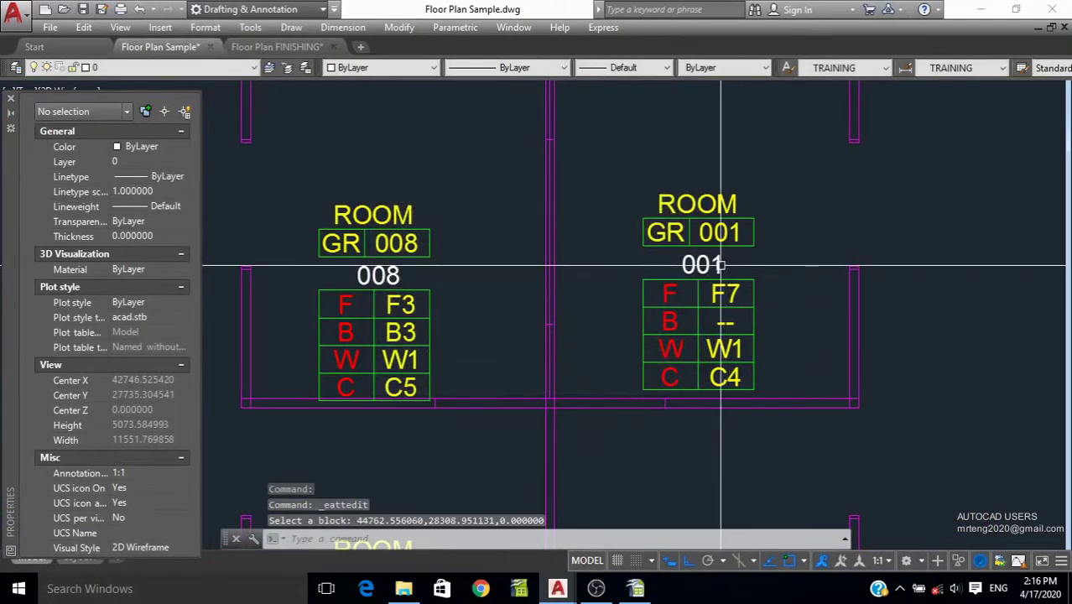
right_click(721, 265)
click(765, 141)
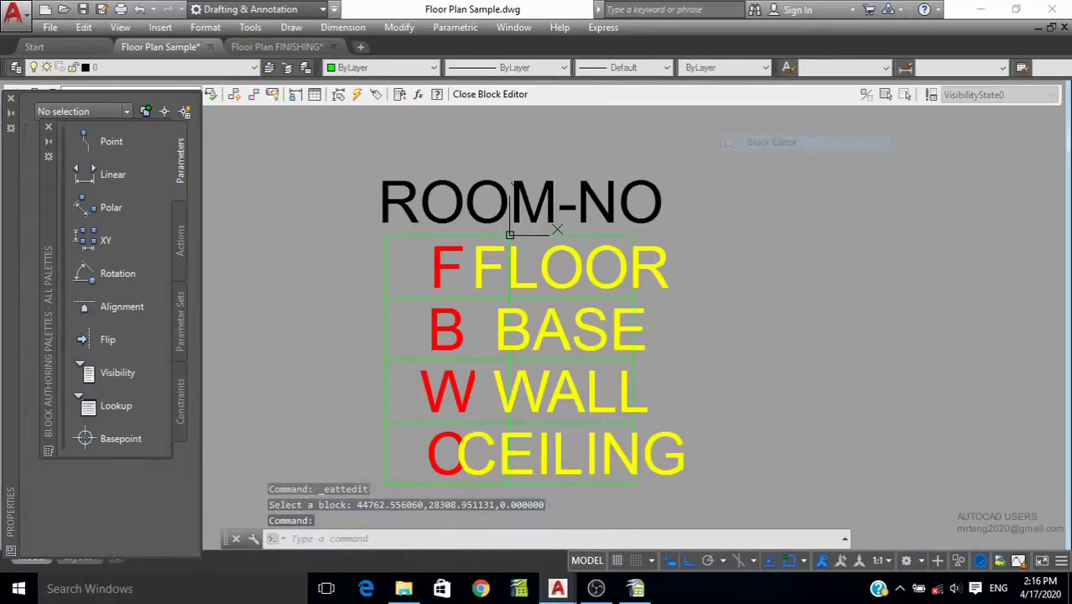
click(549, 216)
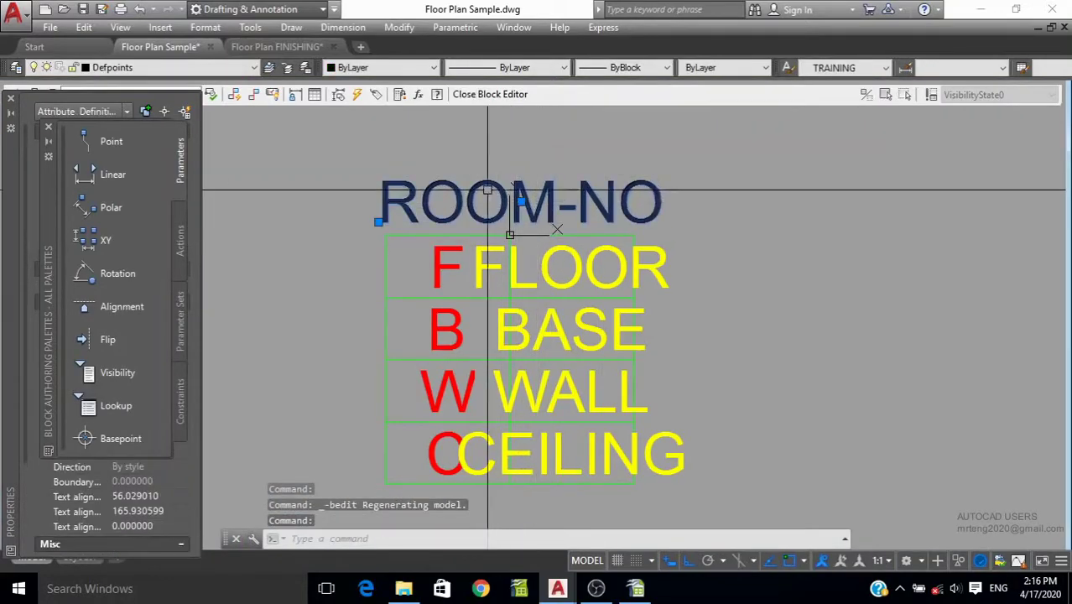
click(516, 101)
Step: Select all 54 finishing tags, move them up under the GR labels, and turn off Defpoints
click(704, 294)
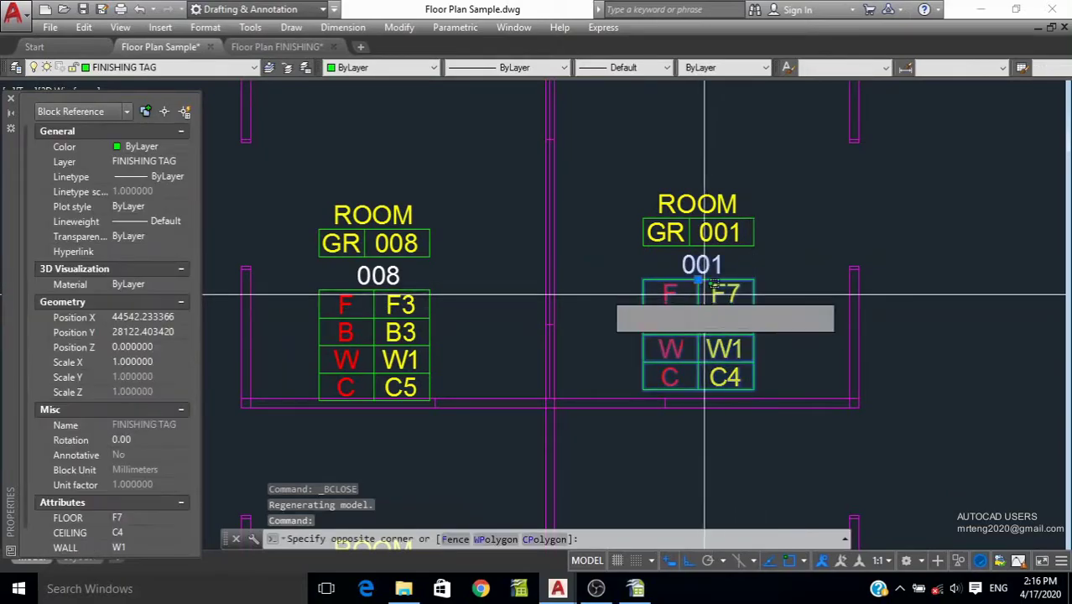
right_click(760, 293)
click(849, 434)
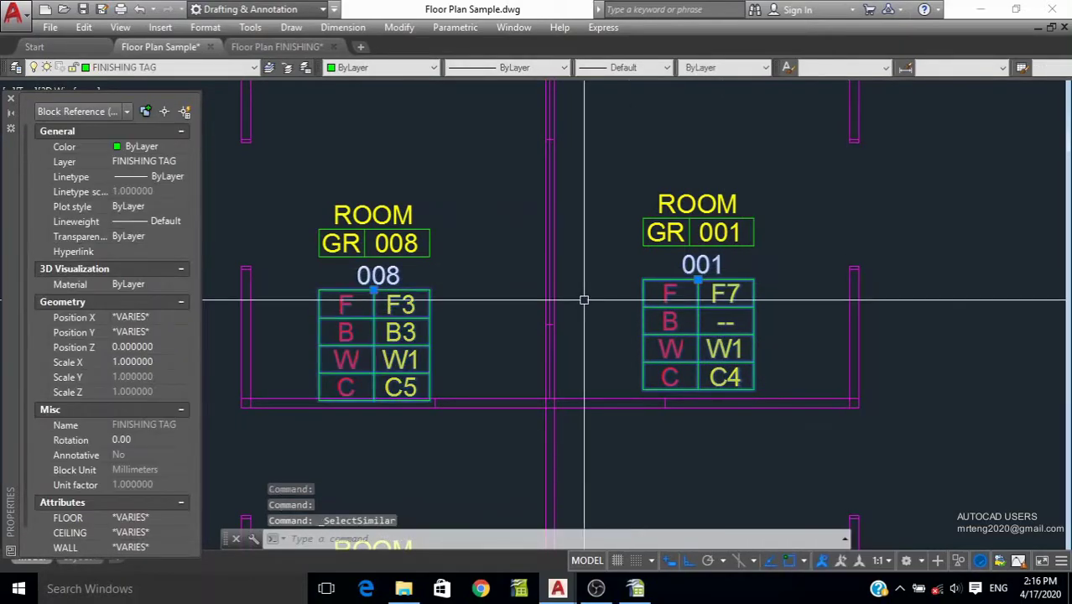
middle_drag(581, 298, 526, 332)
text(m)
key(Return)
click(899, 348)
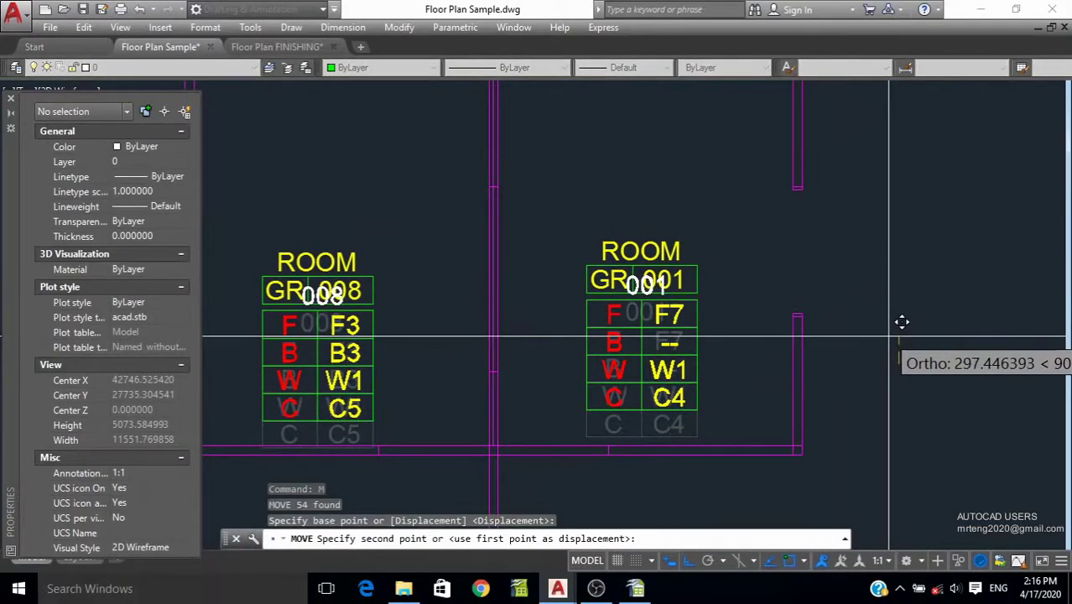
key(Escape)
click(218, 69)
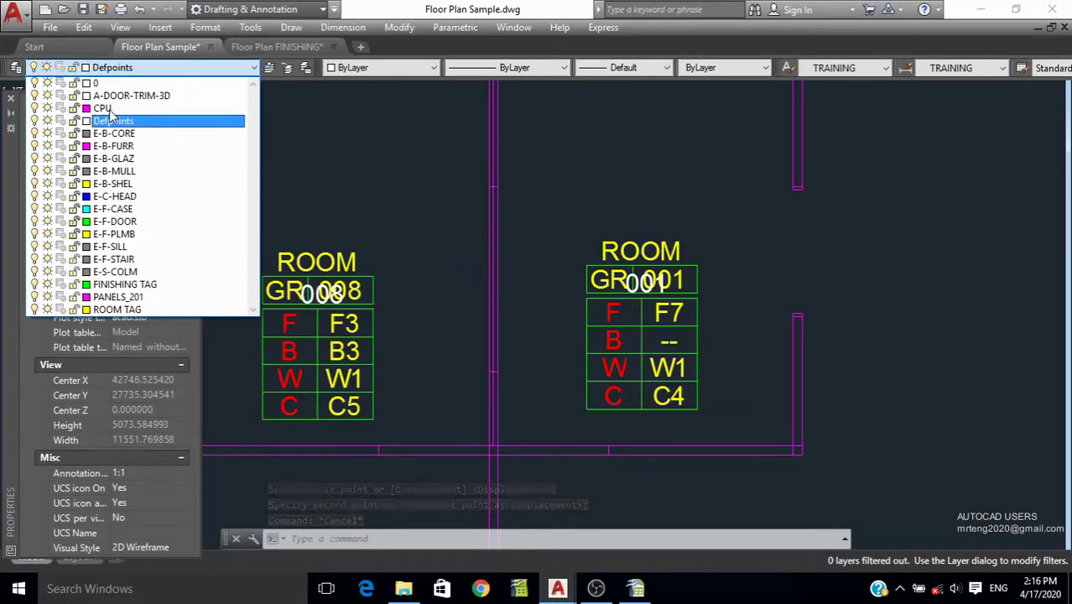
click(34, 121)
scroll(815, 247, down, 3)
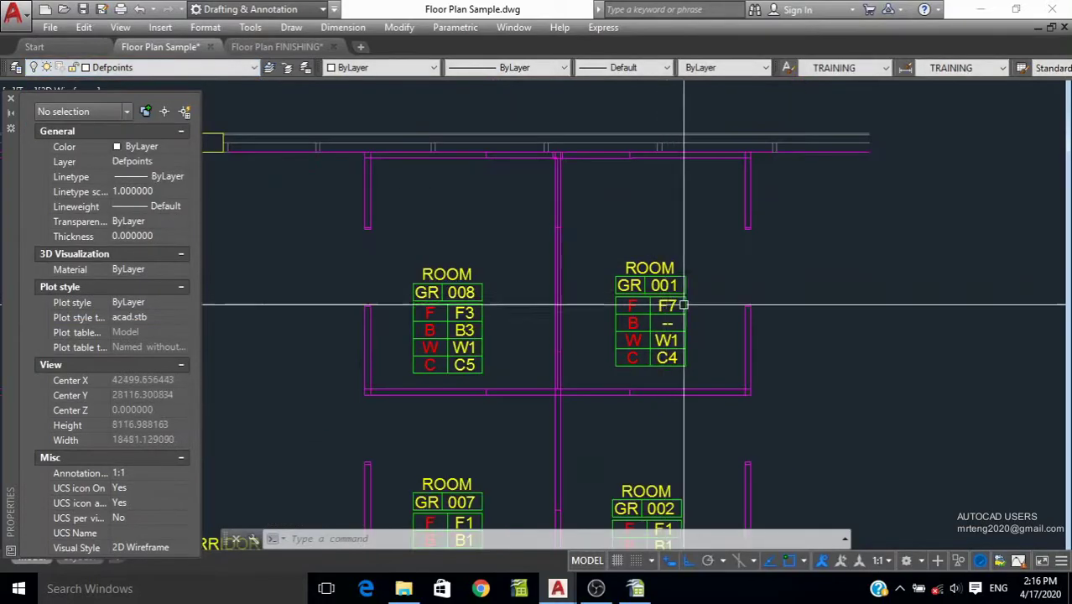
scroll(815, 248, down, 2)
scroll(815, 247, down, 1)
scroll(735, 240, down, 2)
scroll(593, 208, down, 1)
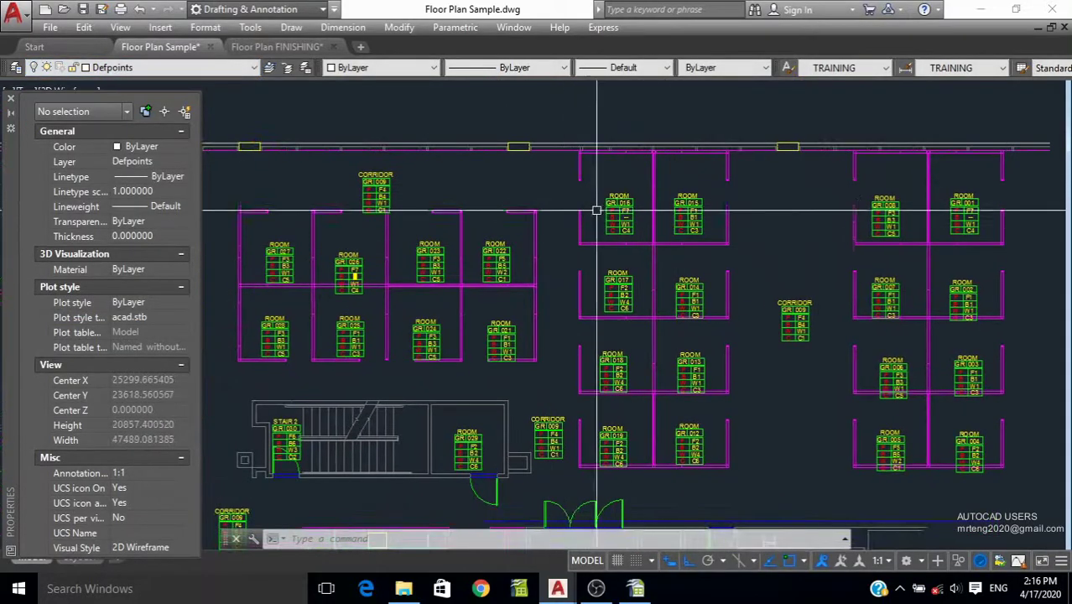
scroll(648, 234, down, 2)
scroll(648, 235, up, 2)
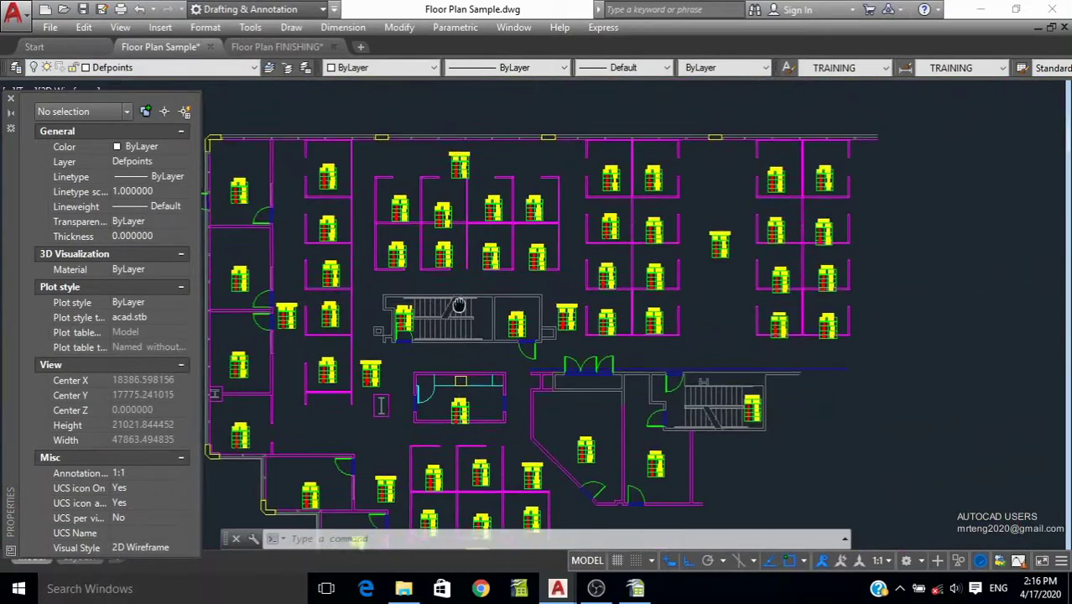
scroll(442, 308, up, 1)
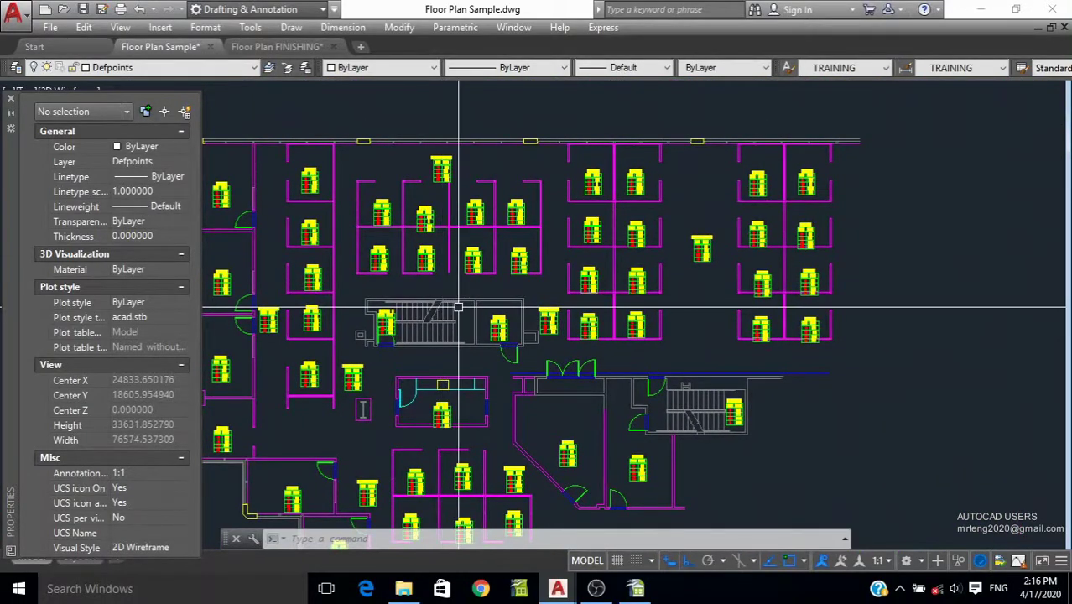